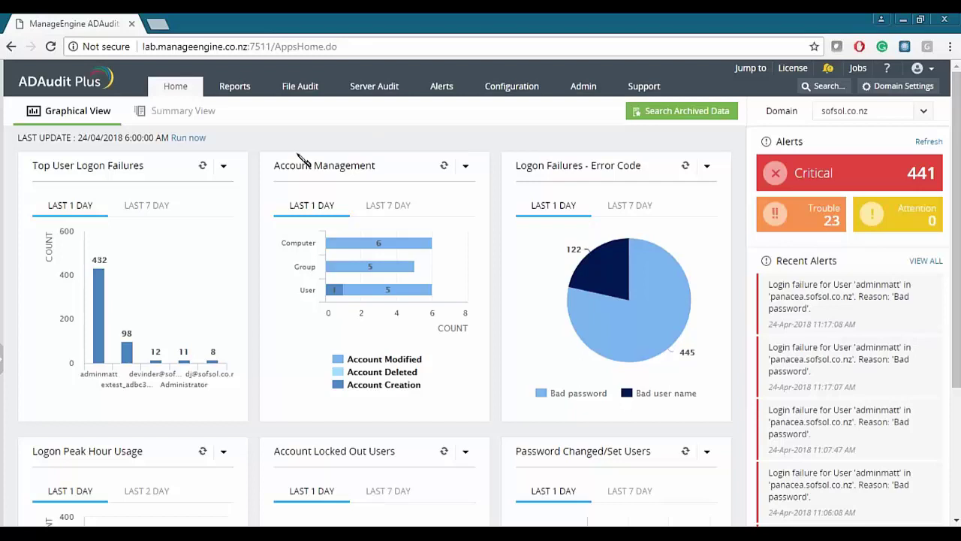
- Review the home dashboard's charts and the list of recent alerts
scroll(300, 158, "down", 3)
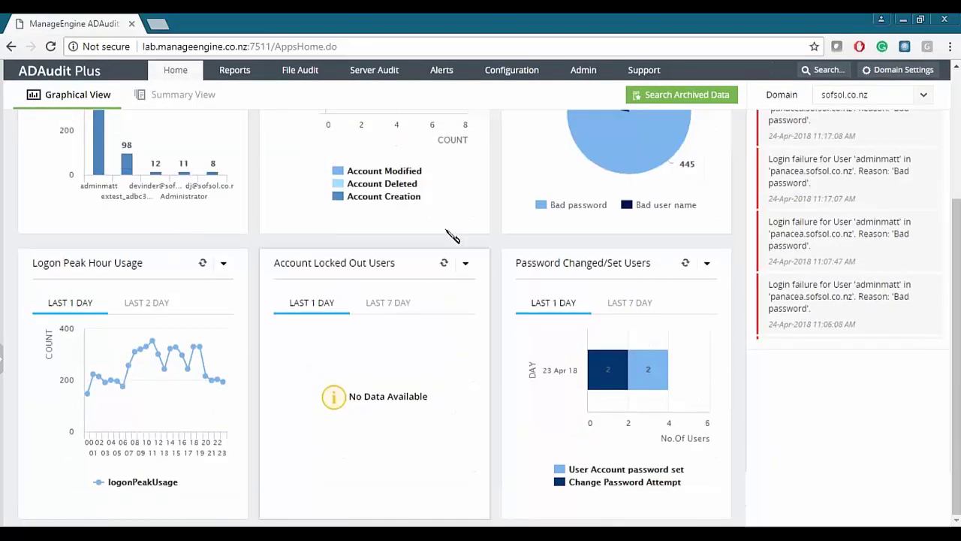
scroll(304, 218, "up", 3)
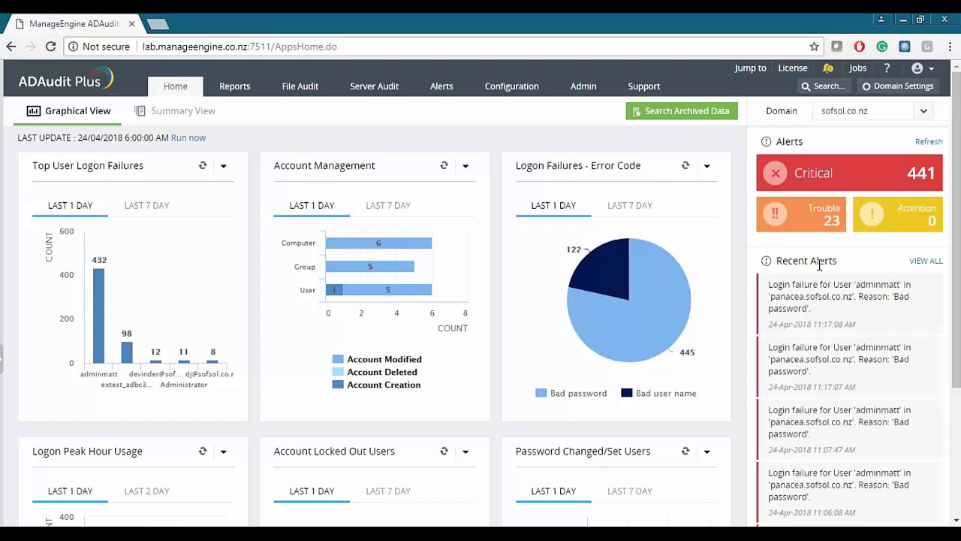
scroll(829, 270, "down", 3)
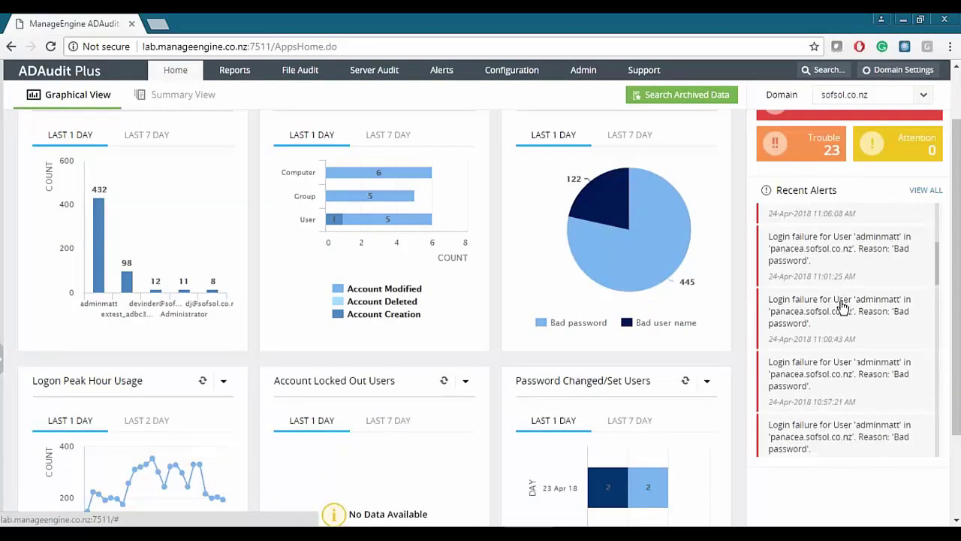
scroll(842, 306, "up", 3)
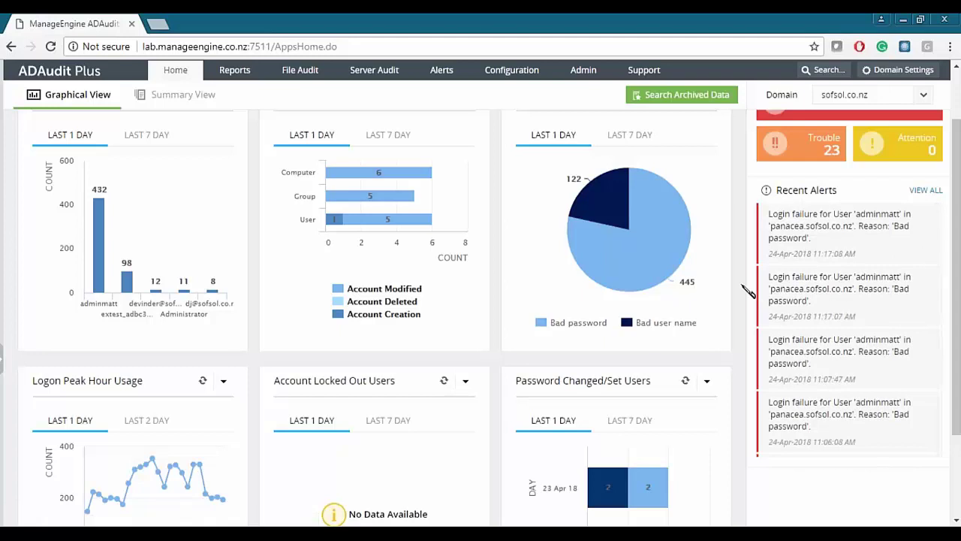
scroll(748, 291, "up", 3)
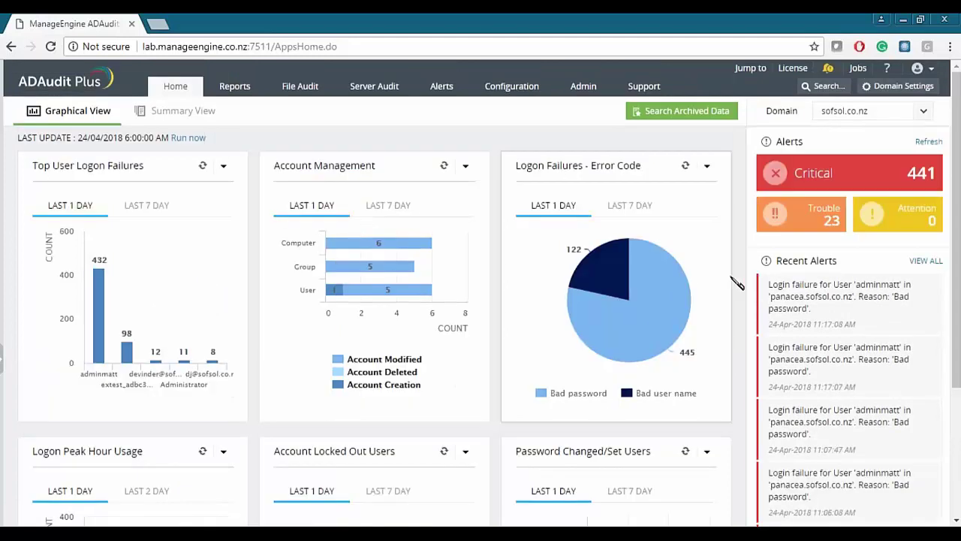
- Show the alerts of the Users Created profile for the sofsol.co.nz domain
left_click(442, 87)
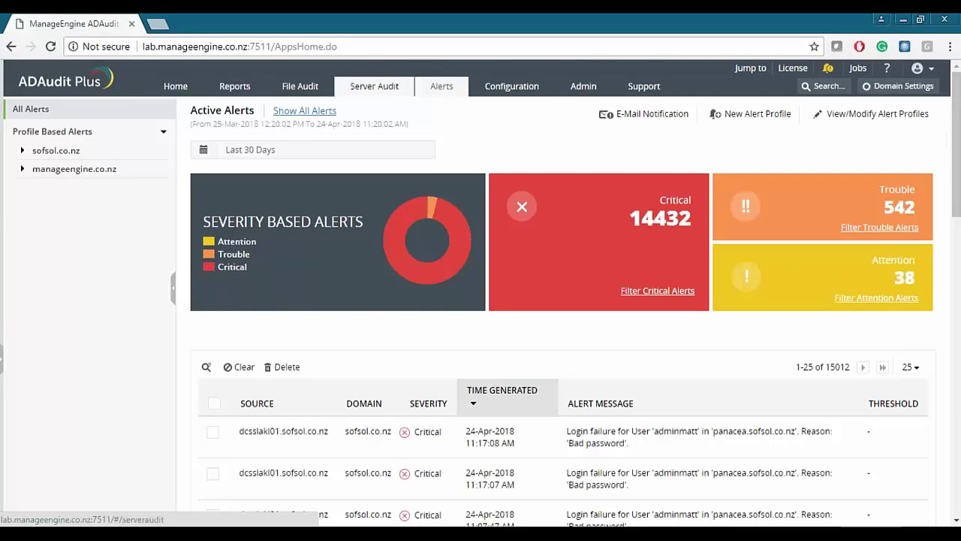
left_click(23, 150)
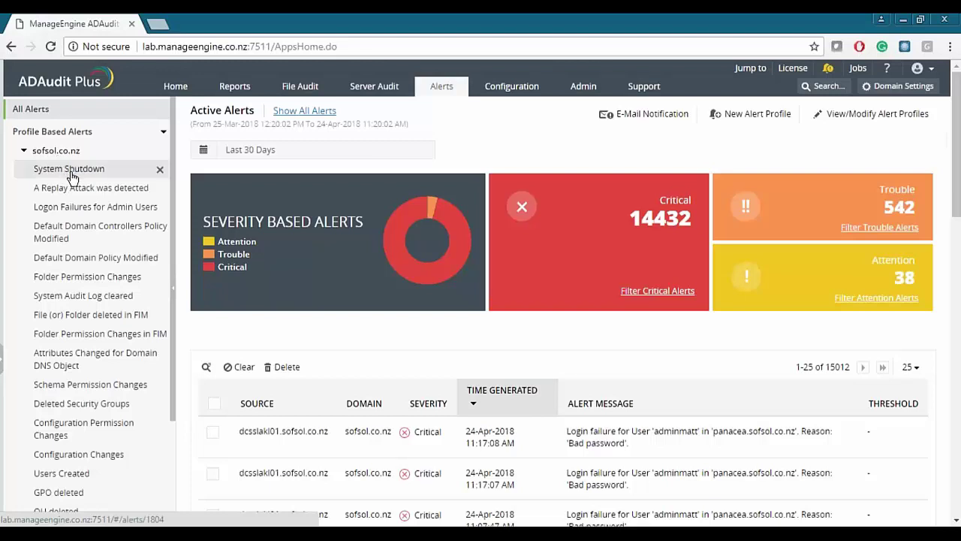
scroll(75, 225, "down", 2)
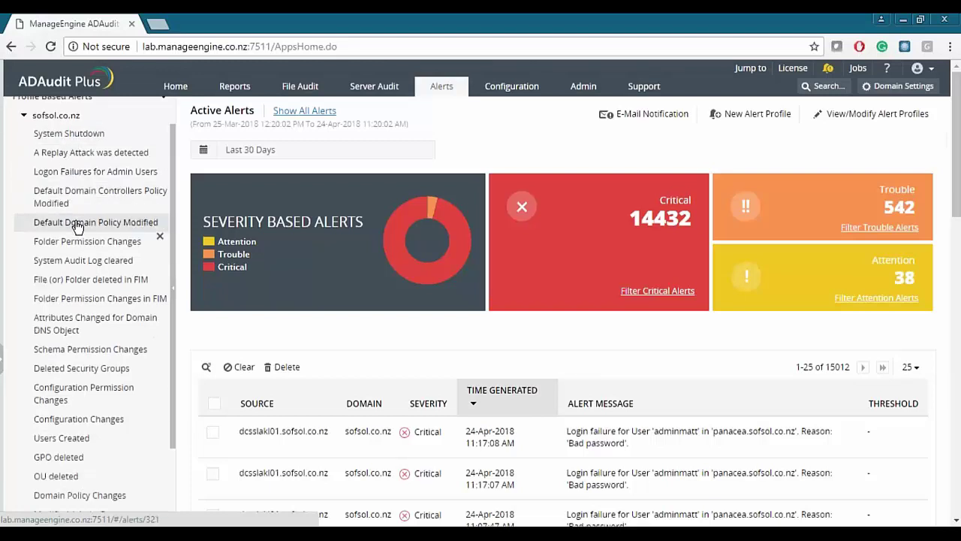
left_click(62, 403)
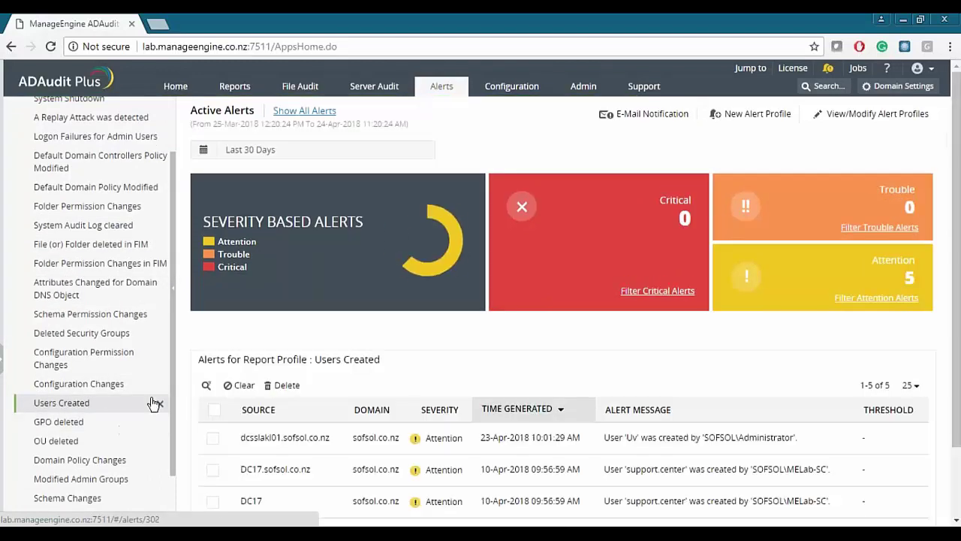
scroll(298, 285, "down", 1)
scroll(299, 253, "up", 1)
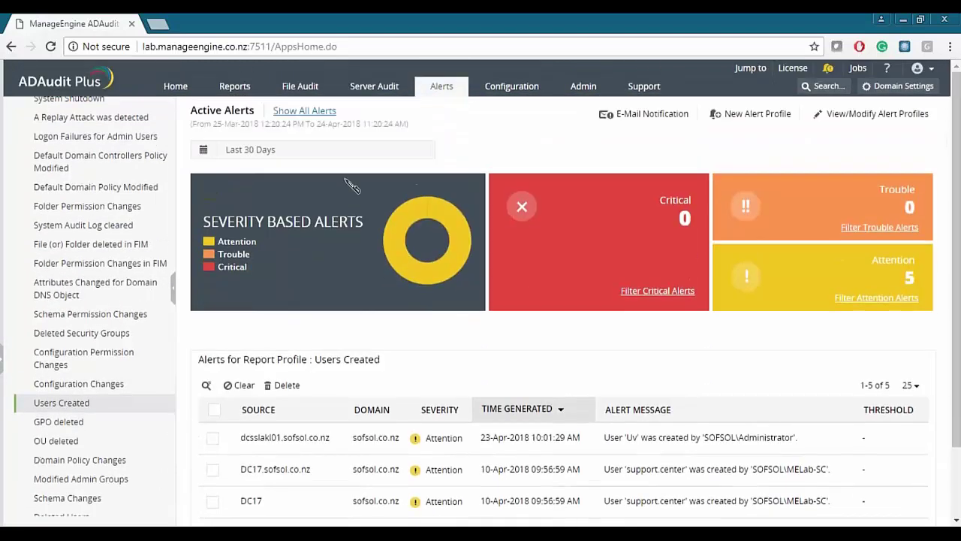
- Set the alert period to Last 30 Days and review the Users Created alerts
left_click(338, 154)
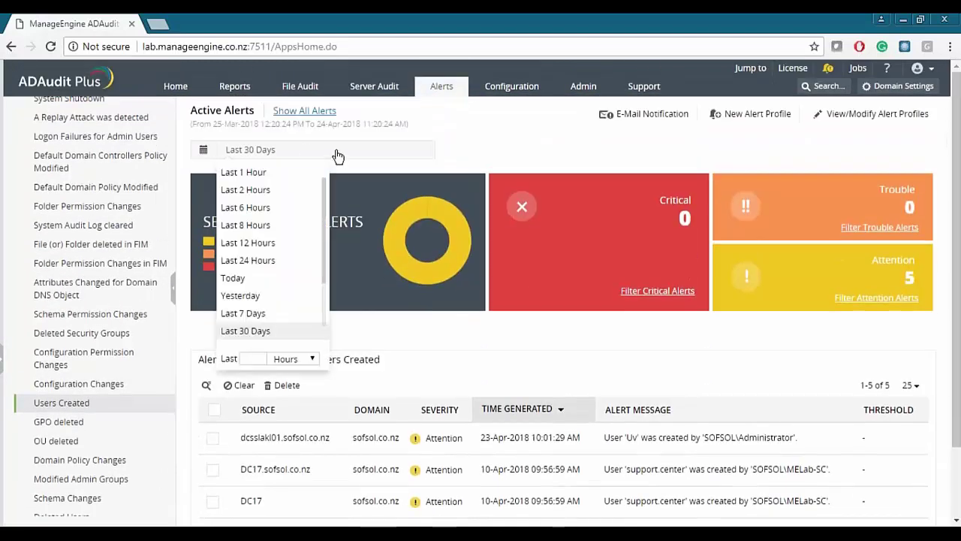
left_click(267, 333)
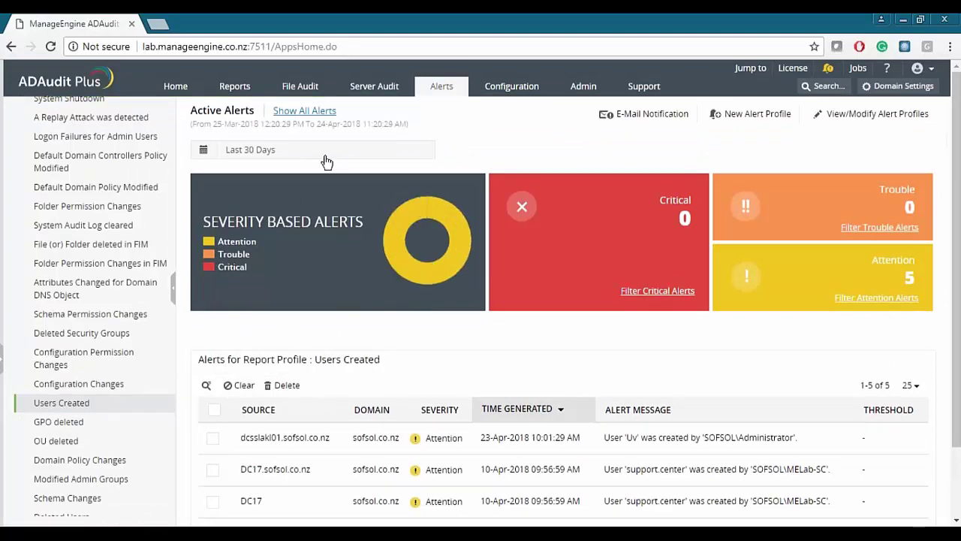
scroll(378, 217, "down", 1)
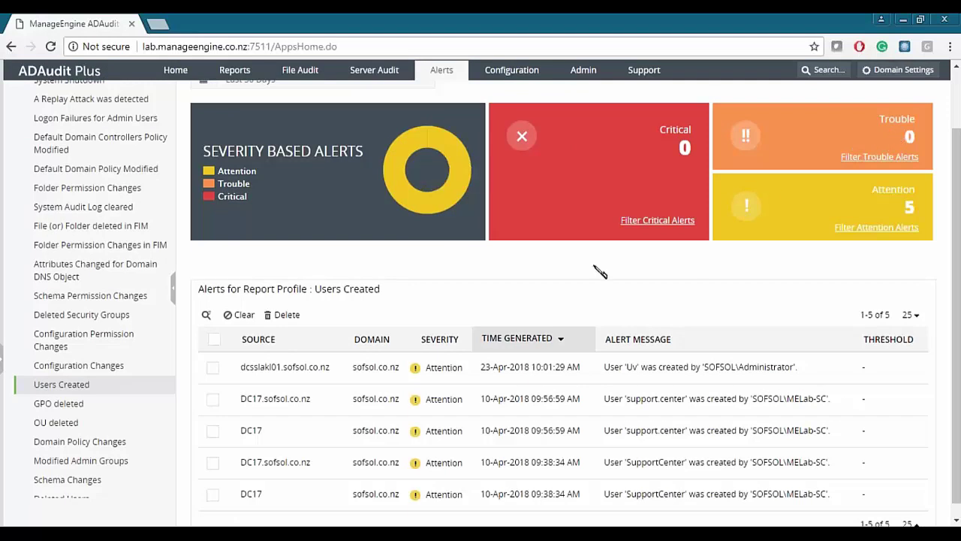
scroll(583, 273, "down", 1)
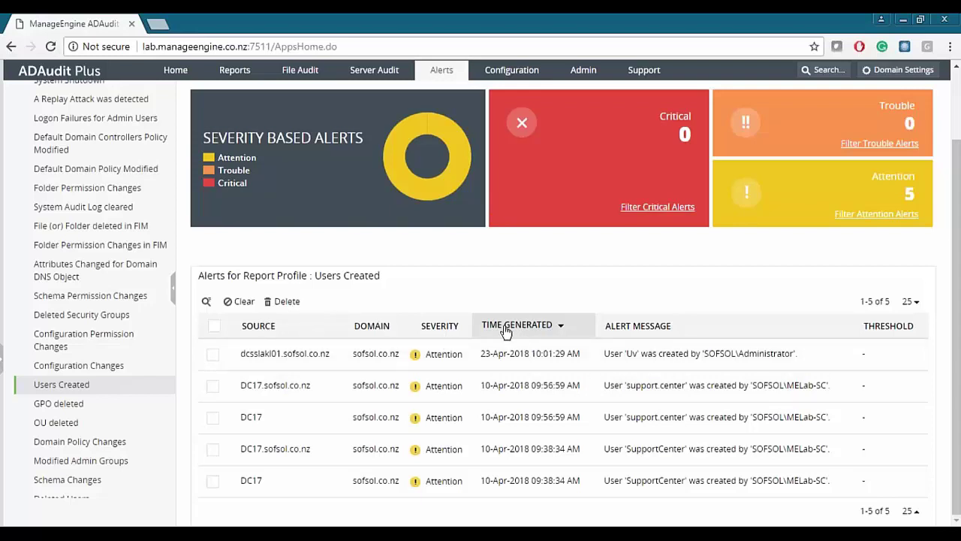
scroll(521, 270, "up", 2)
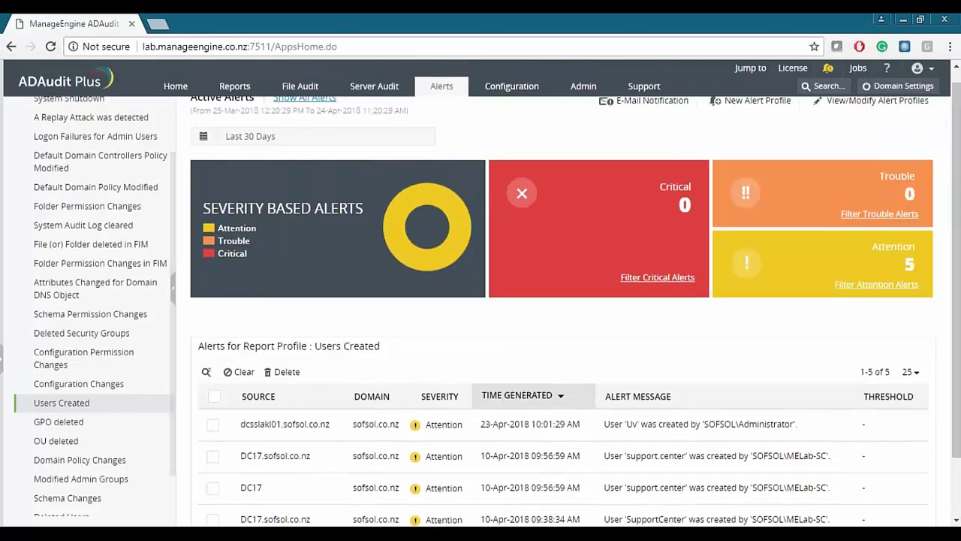
scroll(473, 300, "down", 2)
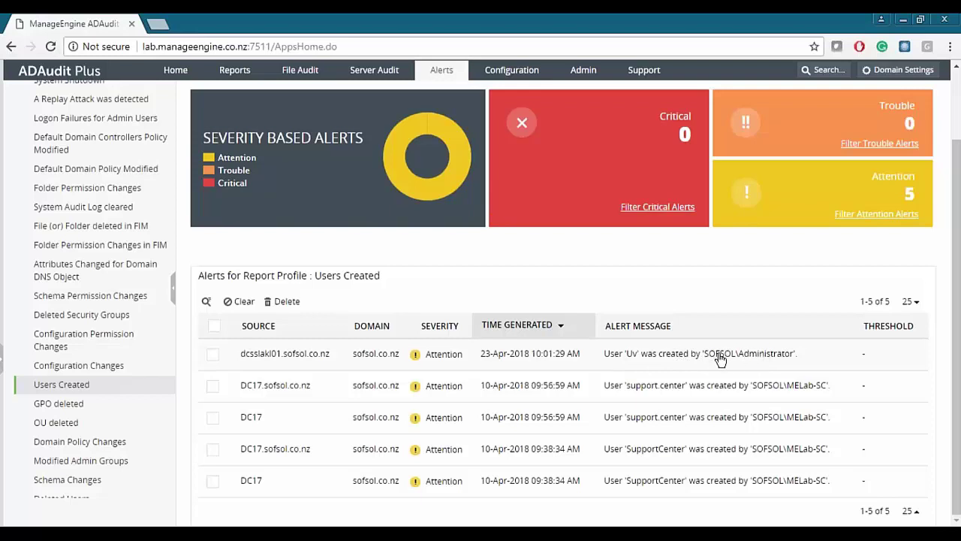
- Open the 23-Apr-2018 user creation alert and read through its details
left_click(629, 343)
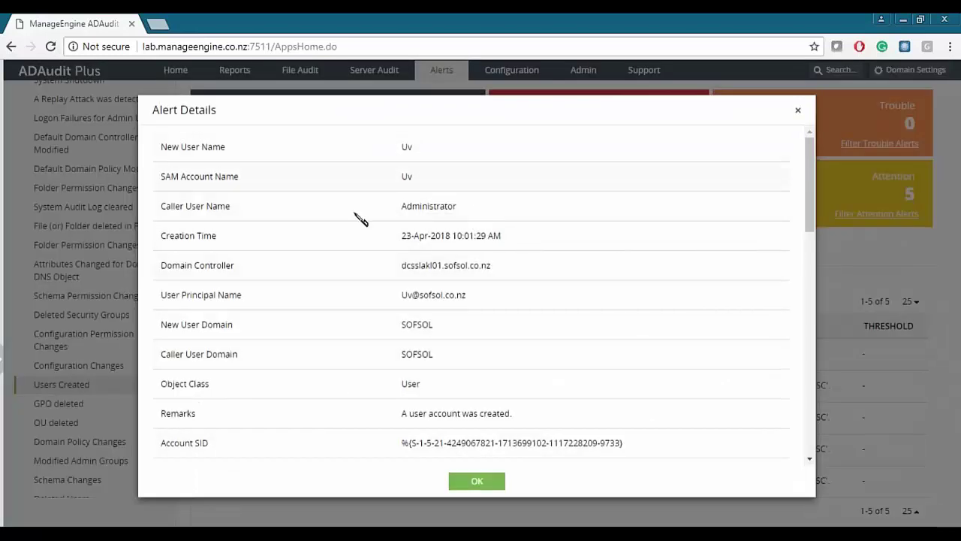
scroll(375, 197, "down", 5)
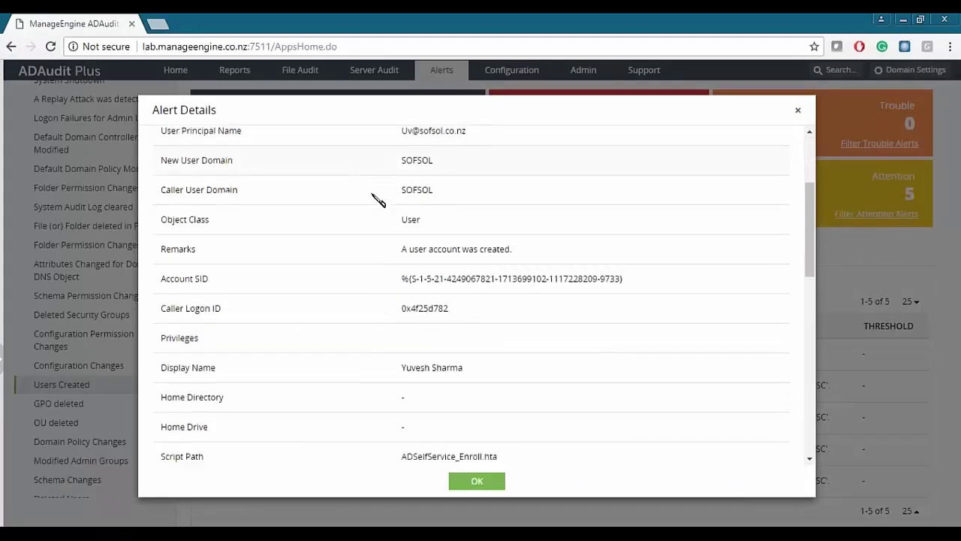
scroll(375, 197, "down", 5)
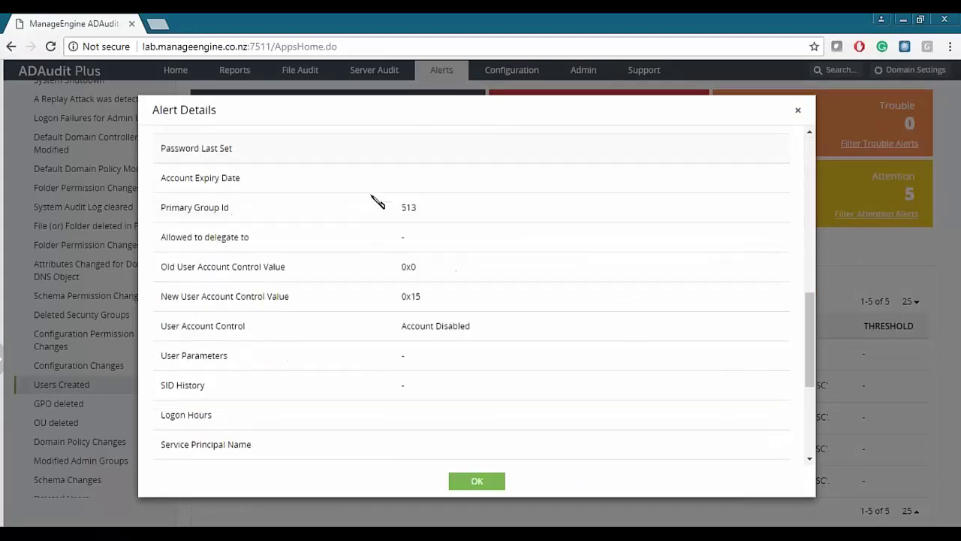
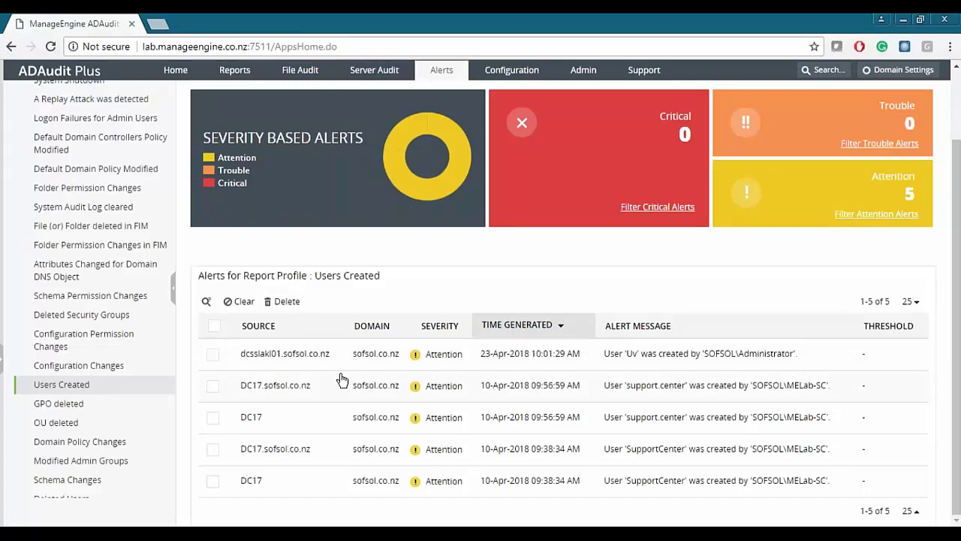
- Clear the 23-Apr-2018 user creation alert and check the remaining Users Created alerts
left_click(213, 353)
left_click(248, 303)
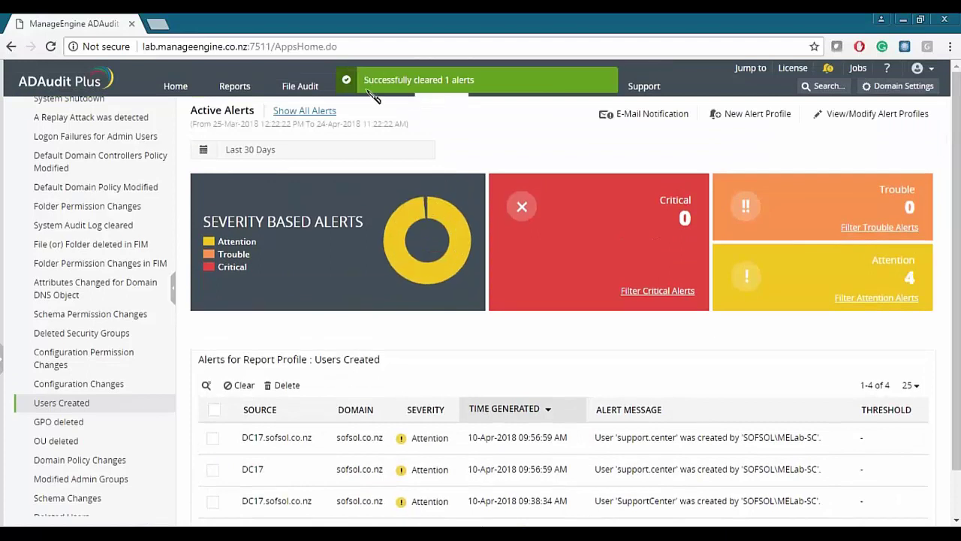
scroll(515, 359, "down", 1)
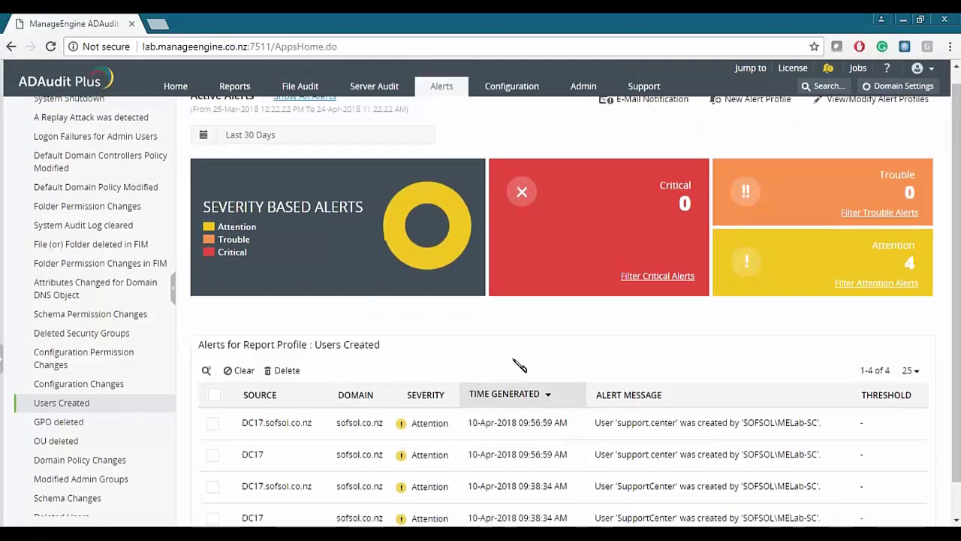
scroll(520, 365, "down", 1)
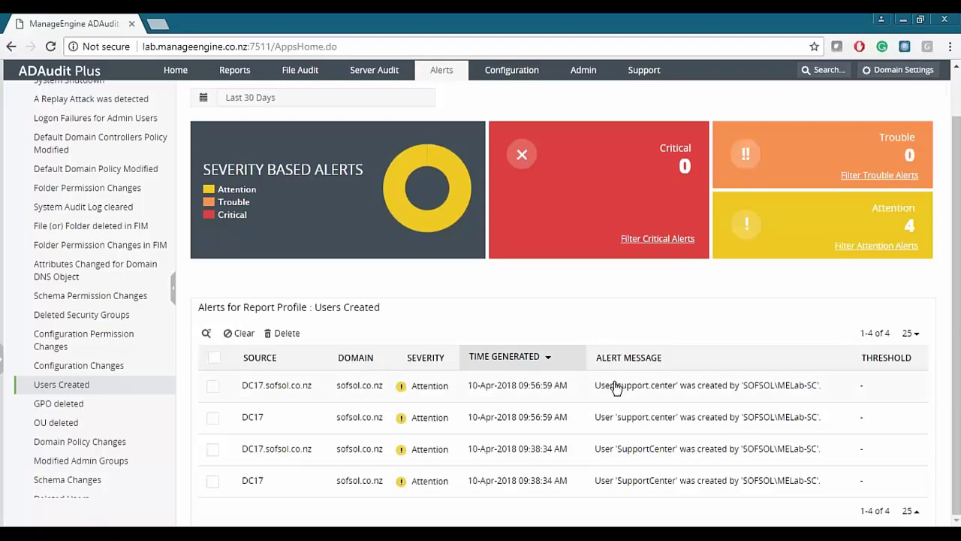
scroll(616, 388, "up", 1)
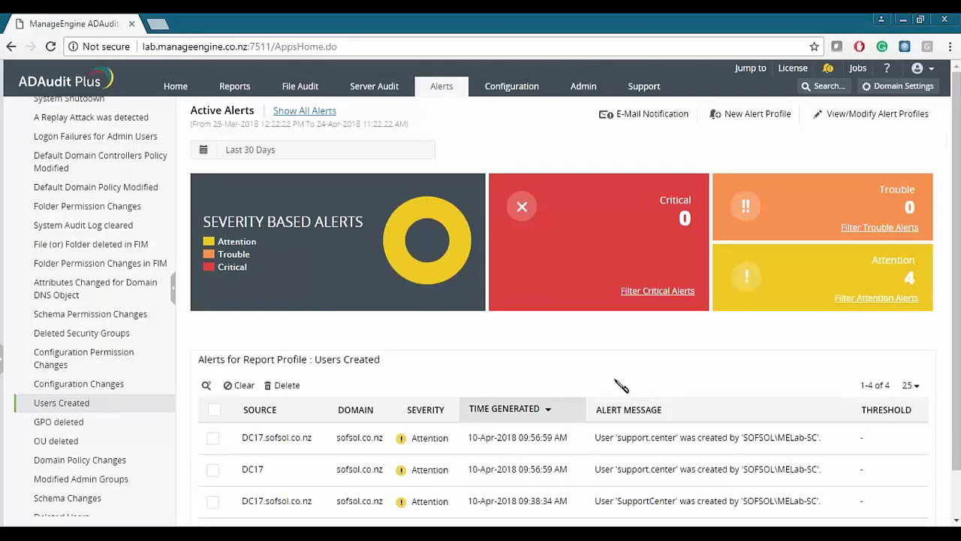
- Examine the alert profiles and the Account Logon report profiles configured for sofsol.co.nz
left_click(660, 114)
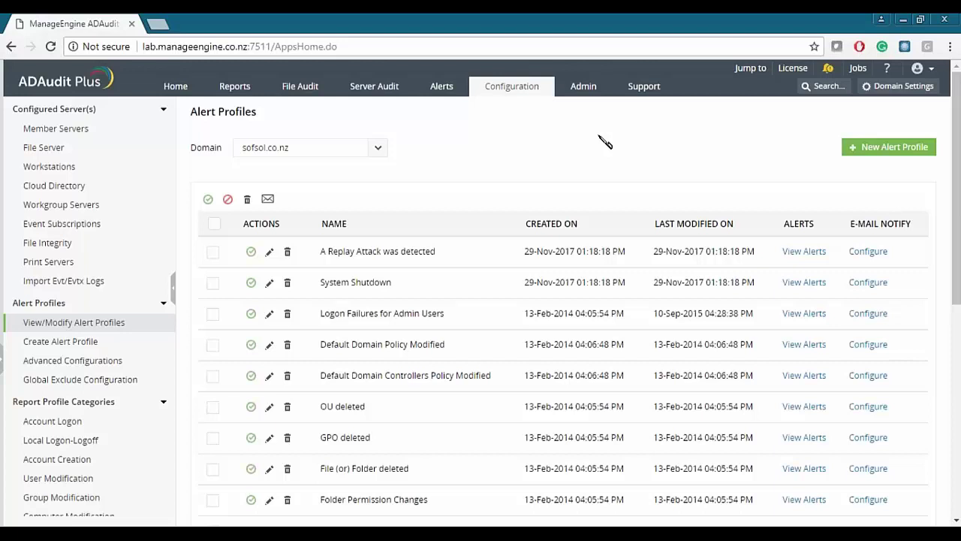
scroll(594, 150, "down", 1)
scroll(566, 161, "up", 1)
left_click(71, 421)
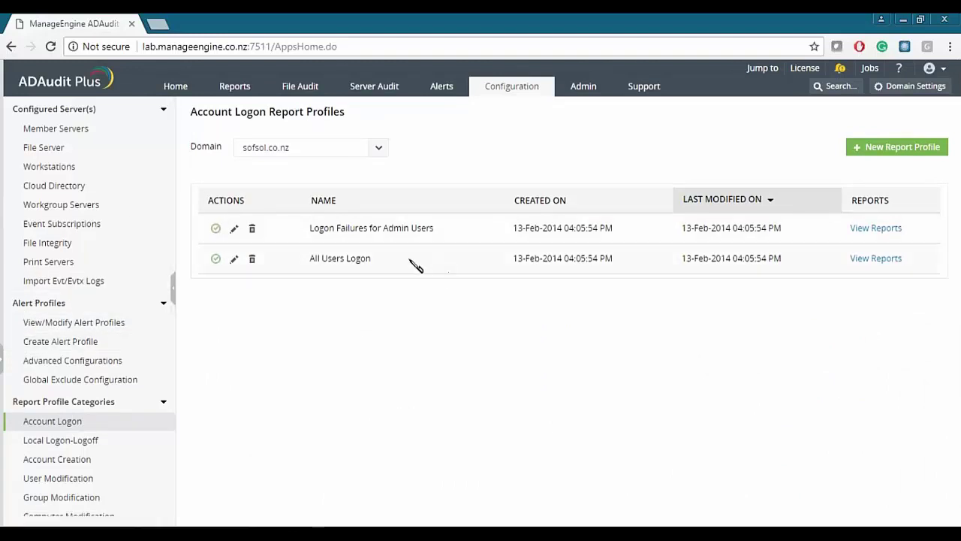
left_click_drag(309, 258, 369, 256)
left_click(392, 324)
- Start a new alert profile named "Webinar Alert" with the description "Webinar Alert" and severity Critical
left_click(81, 345)
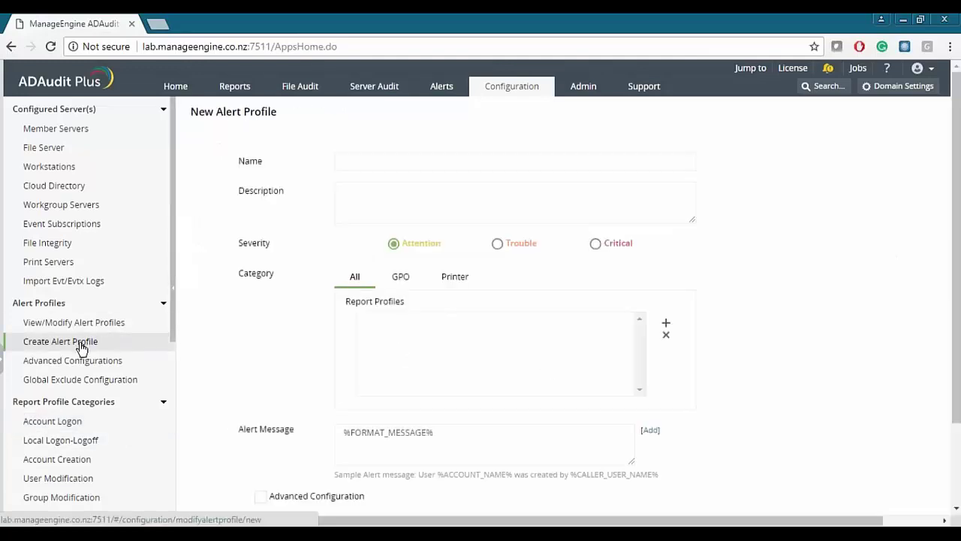
left_click(375, 158)
type("Webinar Aler")
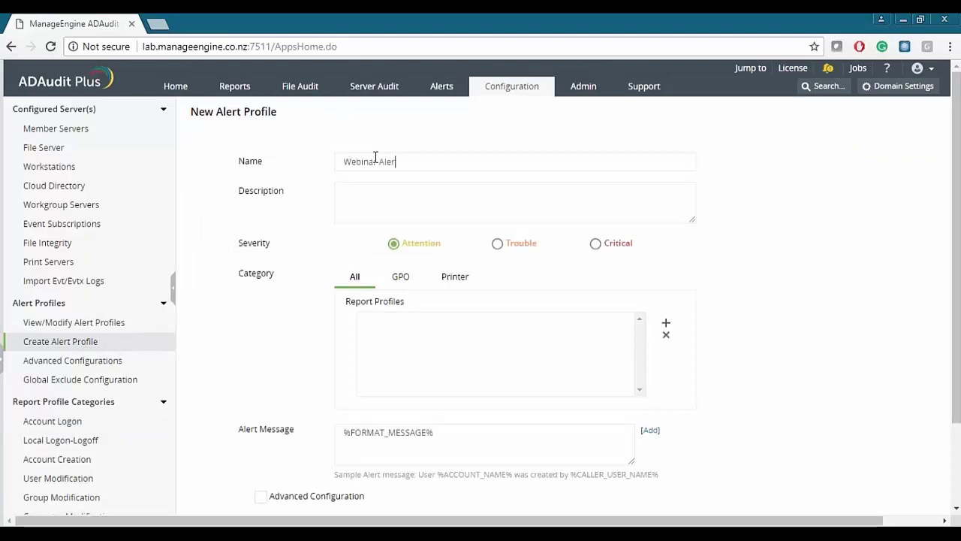
type("Webinar Alert")
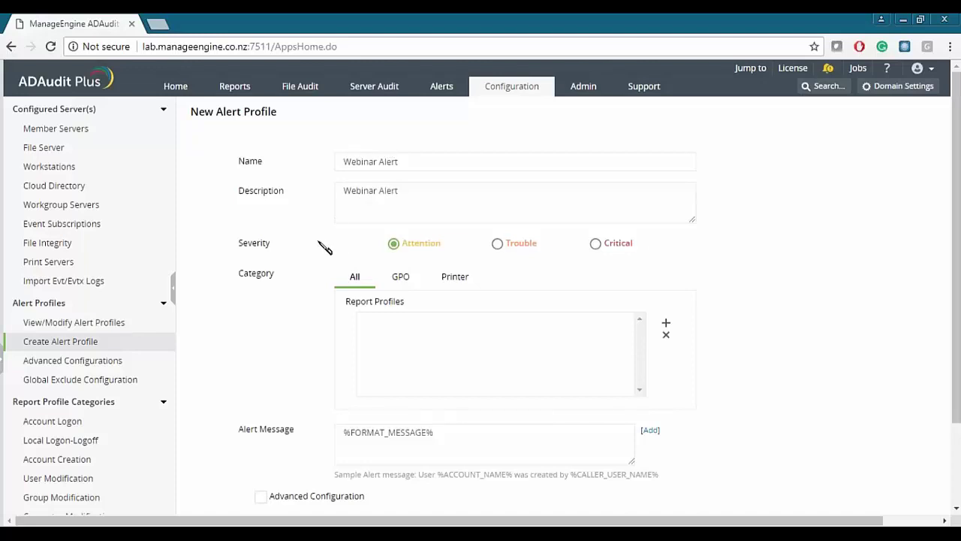
left_click(596, 243)
scroll(793, 279, "down", 1)
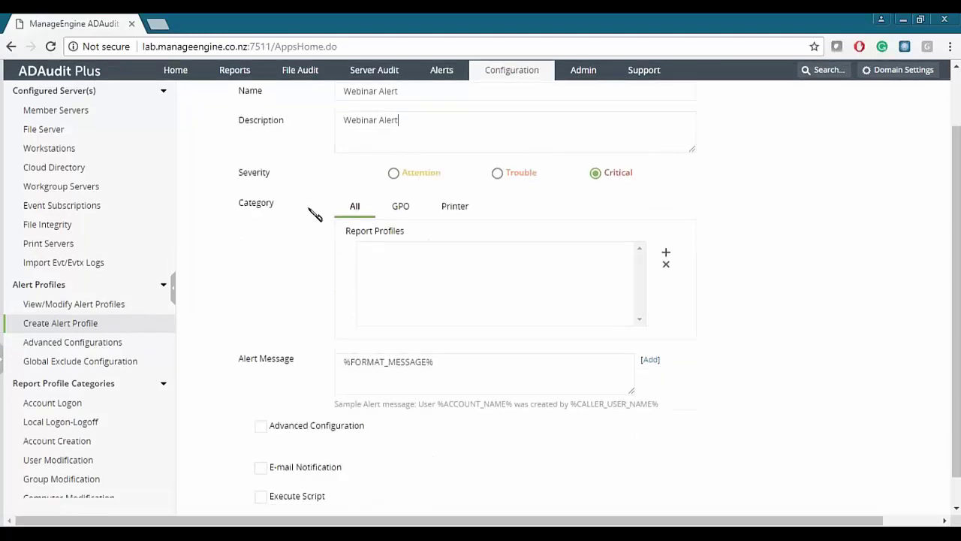
- Open the report profile selection for the new alert and look through the profiles available for sofsol.co.nz
scroll(272, 153, "up", 1)
scroll(315, 195, "down", 1)
left_click_drag(344, 228, 407, 231)
left_click(422, 235)
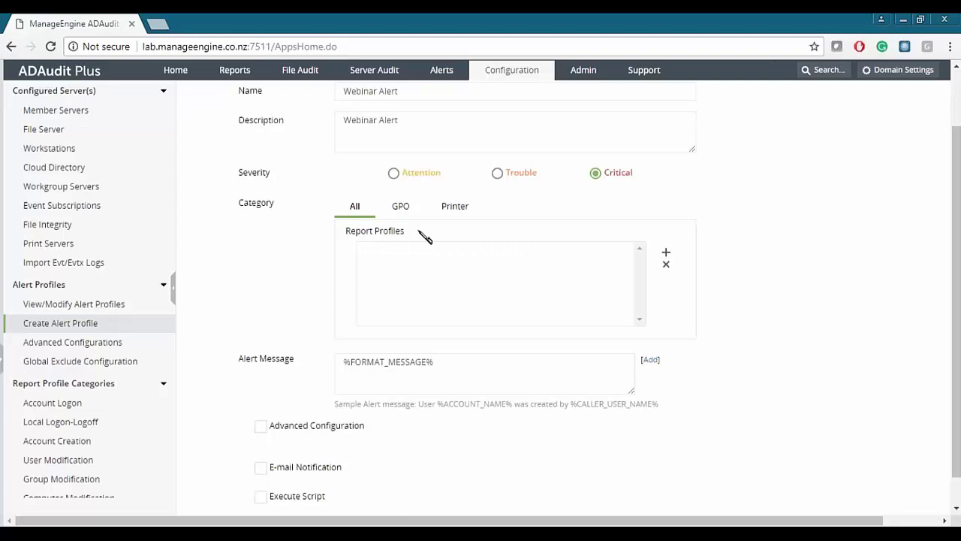
left_click(666, 253)
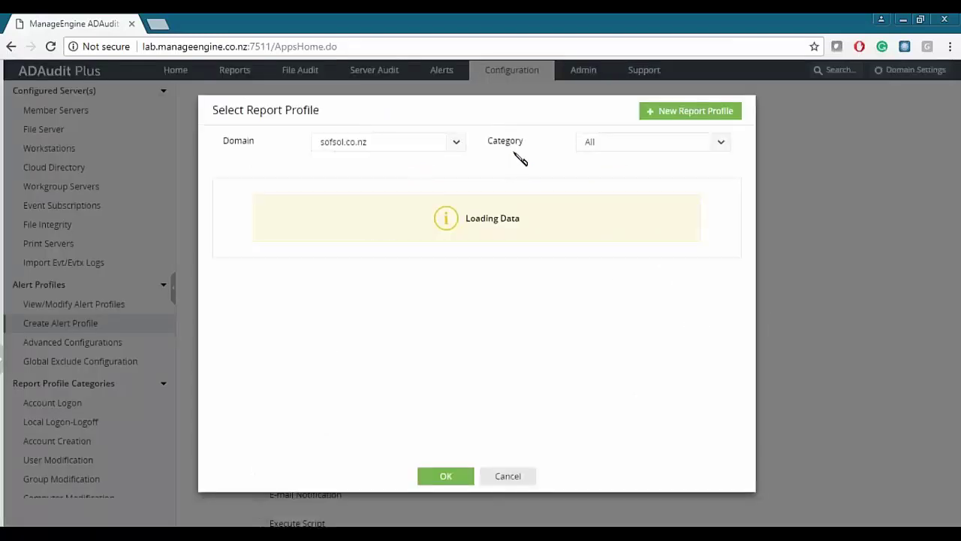
scroll(364, 259, "down", 3)
scroll(361, 278, "down", 3)
scroll(377, 296, "up", 5)
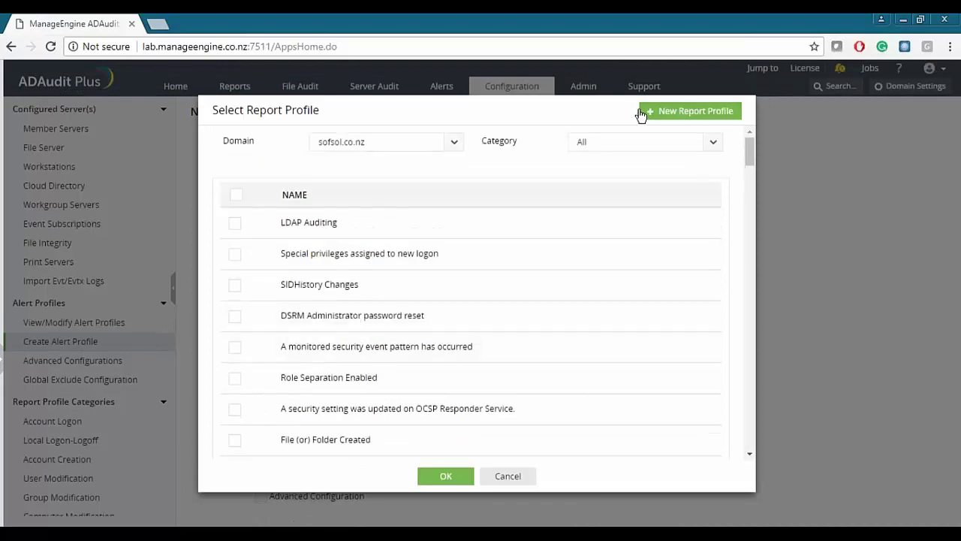
scroll(509, 262, "down", 4)
scroll(514, 274, "up", 5)
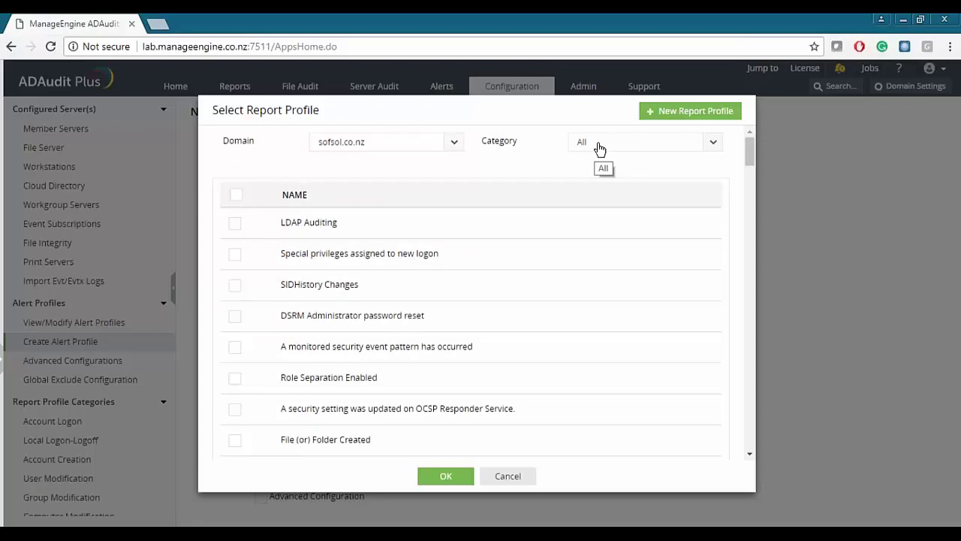
- Filter the report profiles to the Account Logon category and add All Users Logon to the alert
left_click(599, 149)
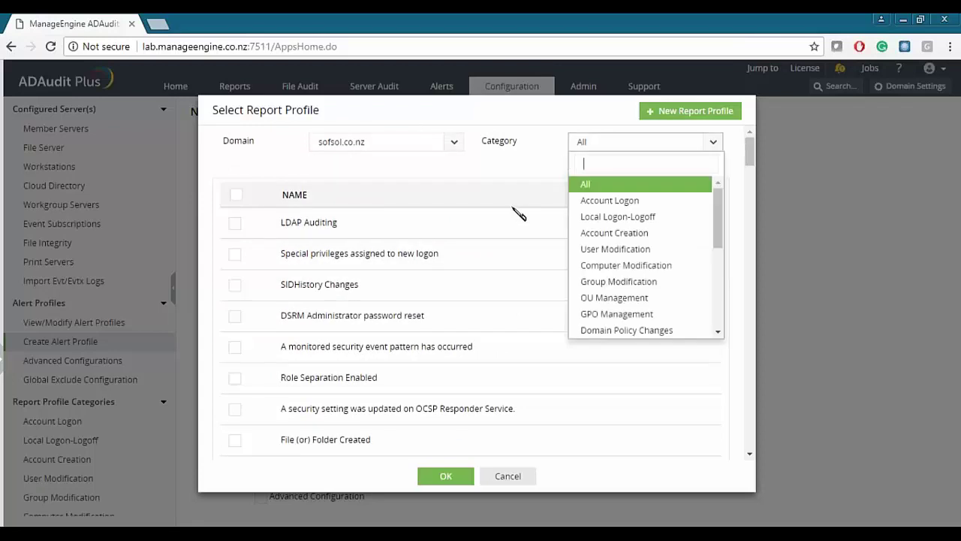
left_click(592, 209)
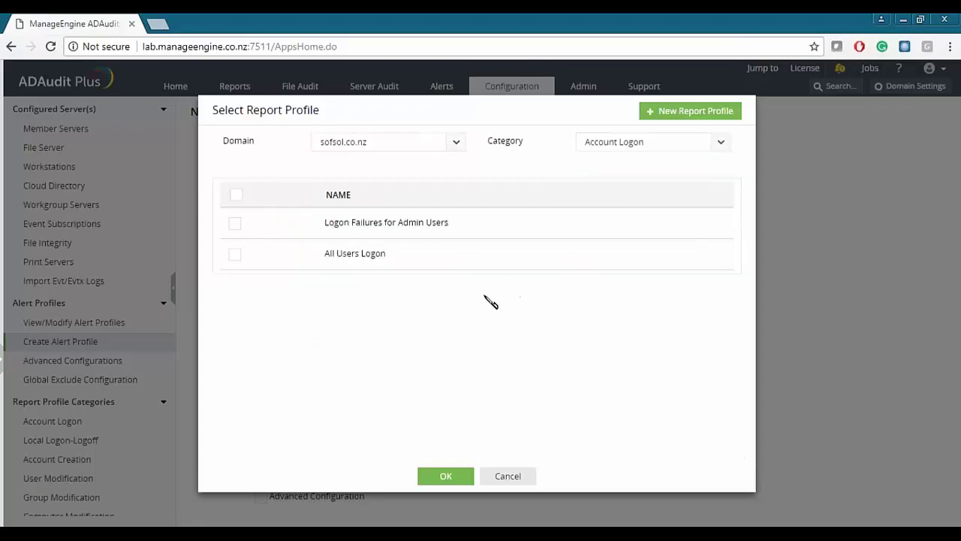
left_click(234, 254)
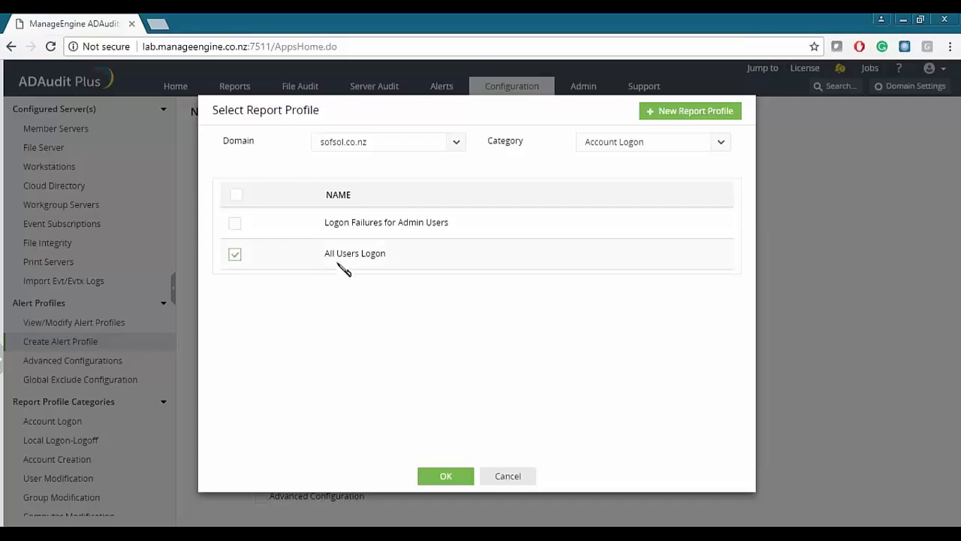
left_click(440, 475)
- Examine the alert message setting and open it for editing to look through the variables that can be added
scroll(293, 293, "down", 3)
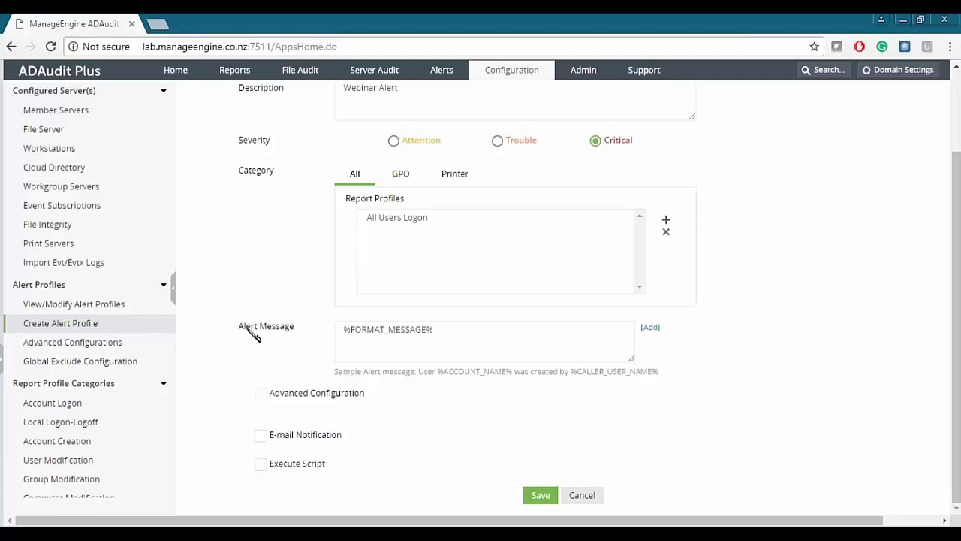
left_click_drag(239, 326, 296, 327)
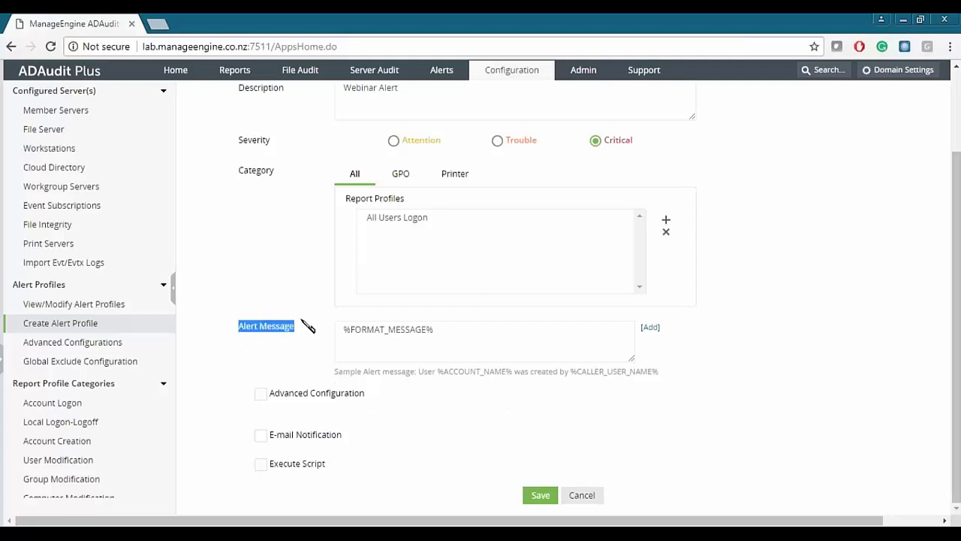
left_click(308, 323)
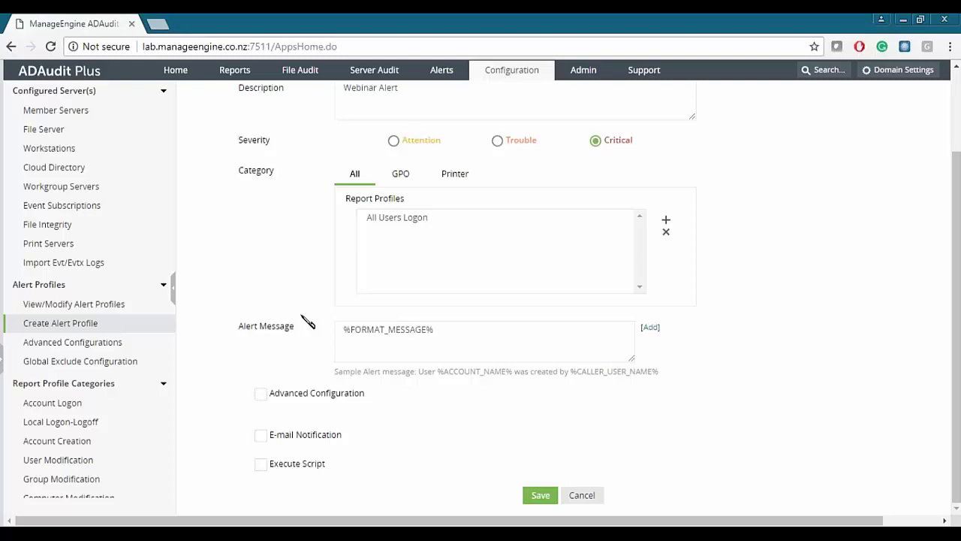
left_click_drag(336, 371, 658, 372)
left_click(722, 357)
left_click(649, 331)
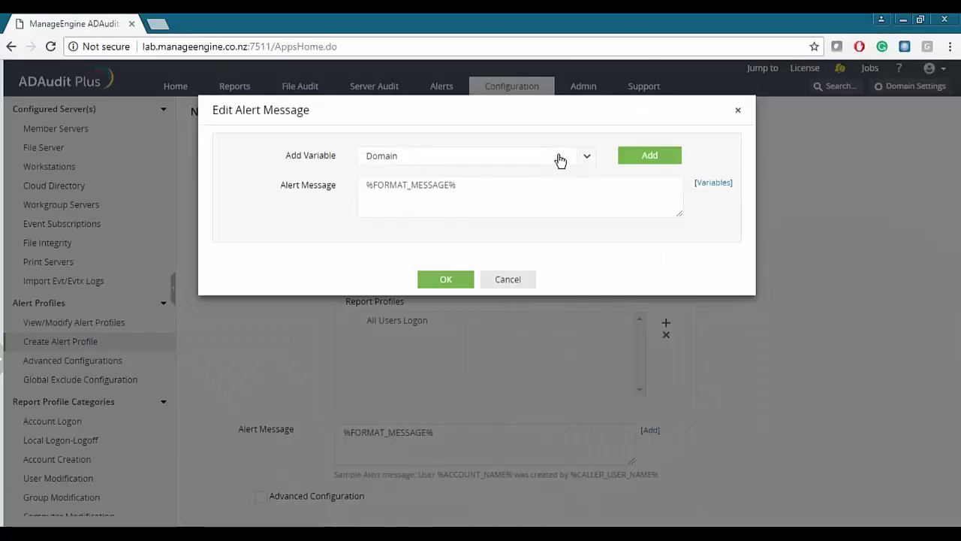
left_click(559, 159)
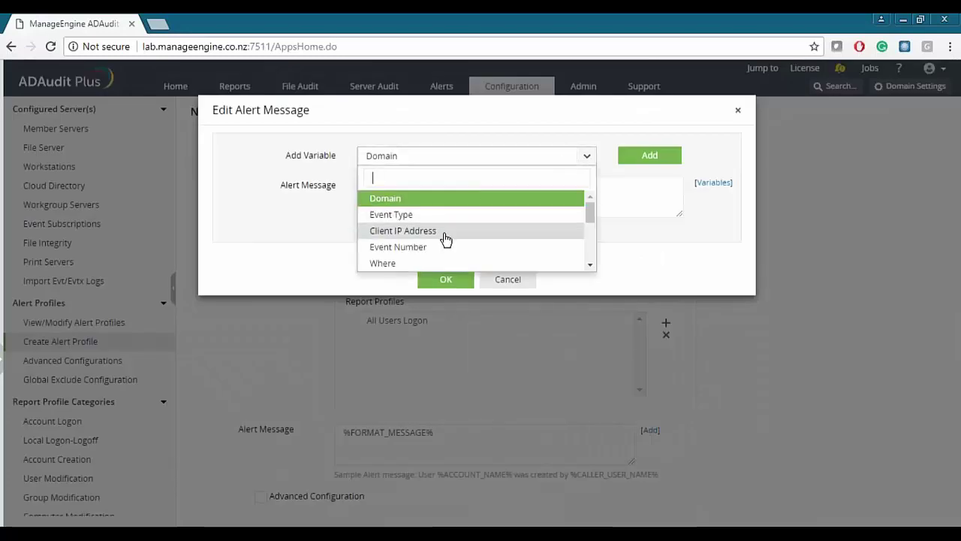
scroll(430, 251, "down", 5)
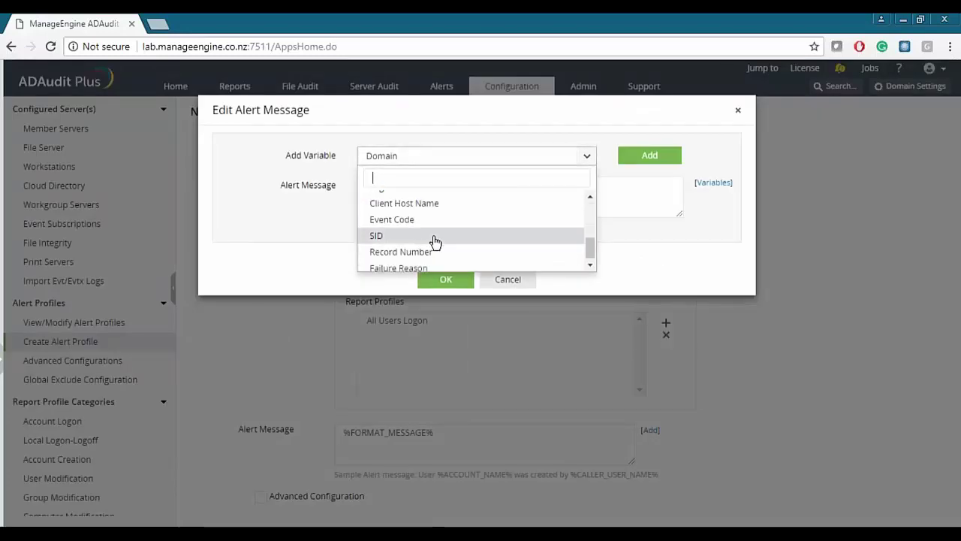
left_click(582, 161)
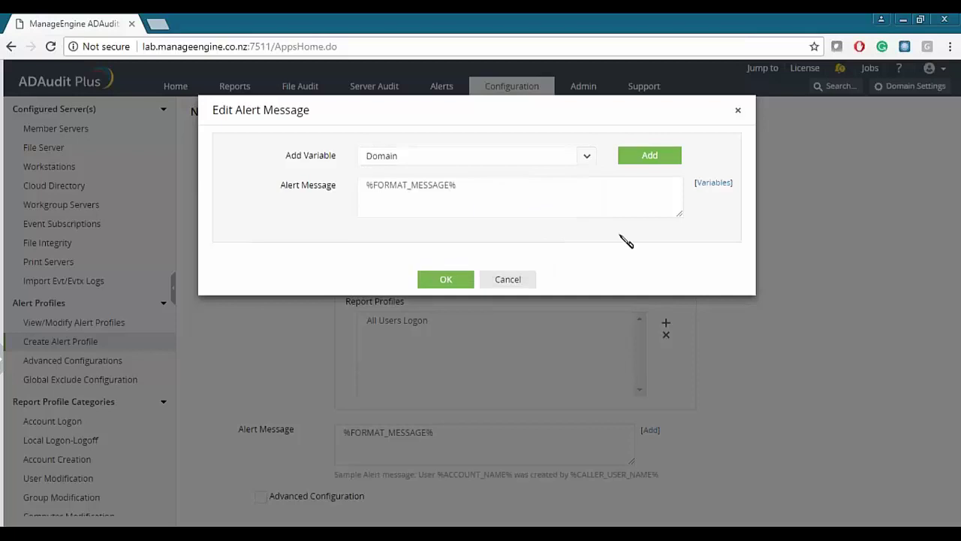
- Read through the Alert Message Variables reference and return to the alert profile, accepting %FORMAT_MESSAGE% as the message
left_click(711, 184)
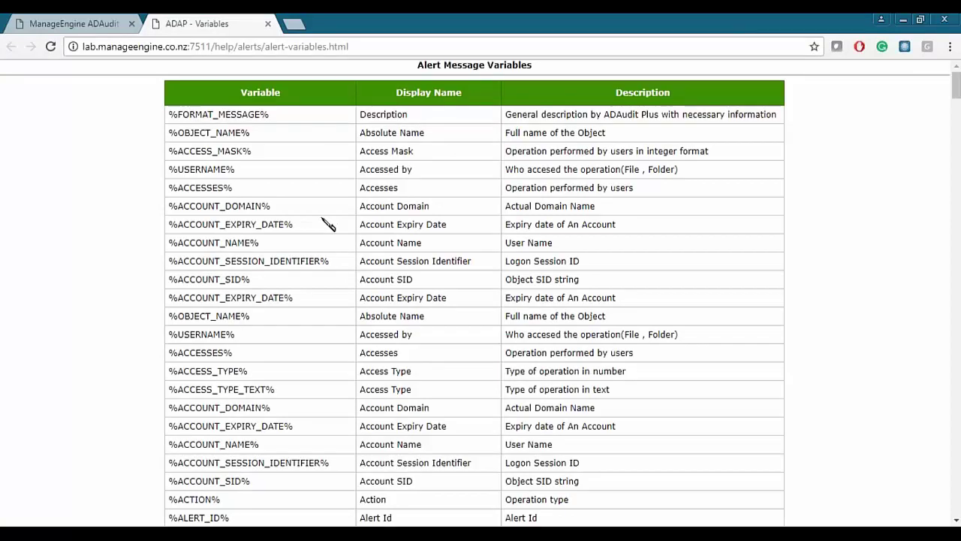
scroll(336, 225, "down", 4)
scroll(322, 224, "down", 5)
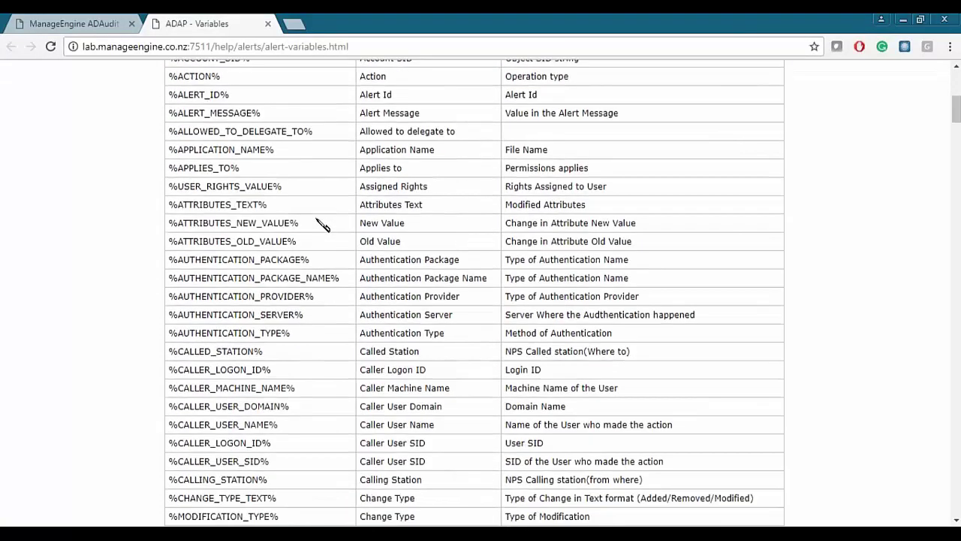
scroll(340, 209, "down", 3)
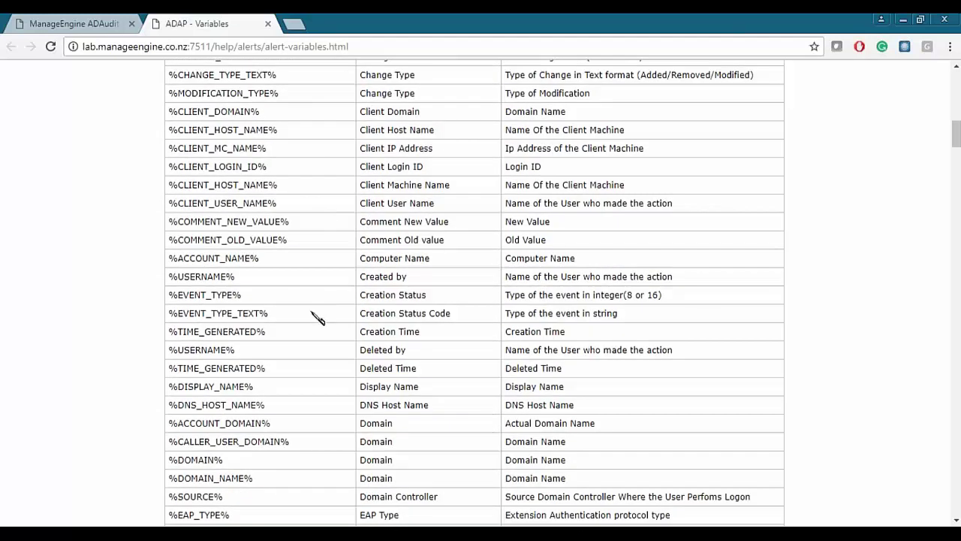
scroll(328, 328, "up", 1)
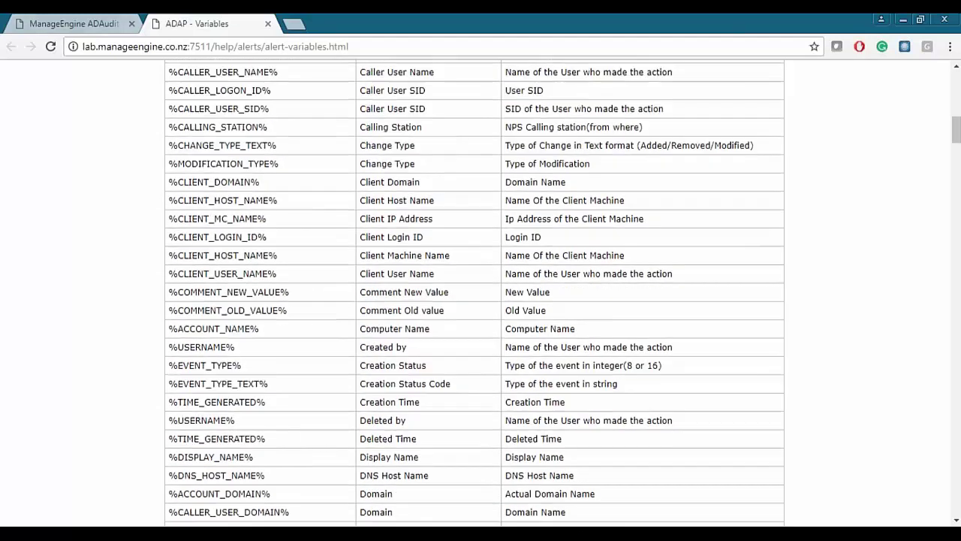
left_click(105, 30)
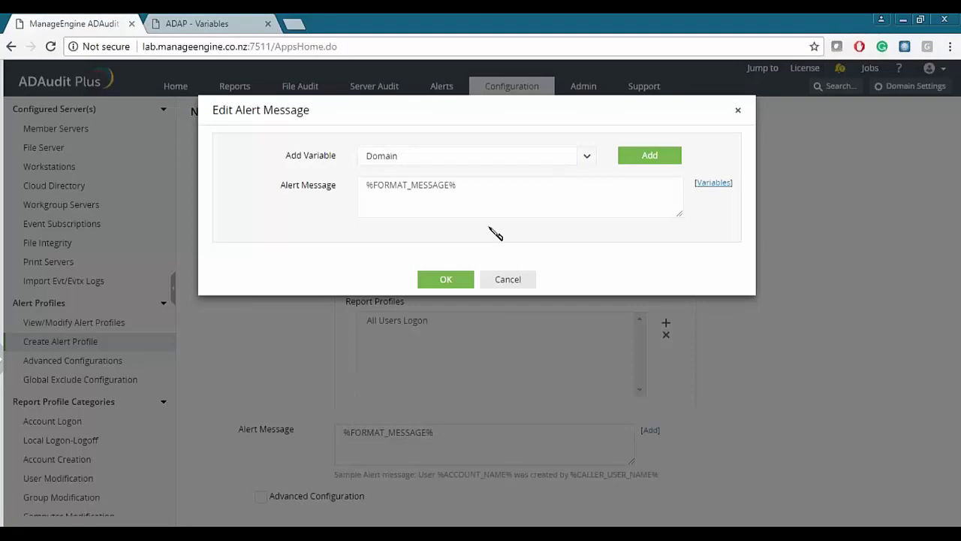
left_click(450, 284)
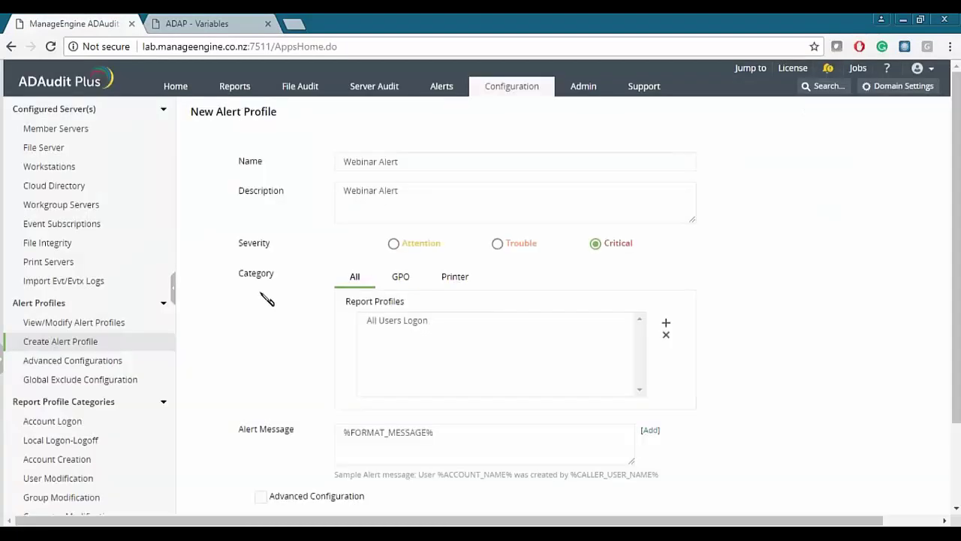
- Enable Advanced Configuration and set Threshold Based Alerts to 2 events occurring within 1 minute
scroll(266, 300, "down", 2)
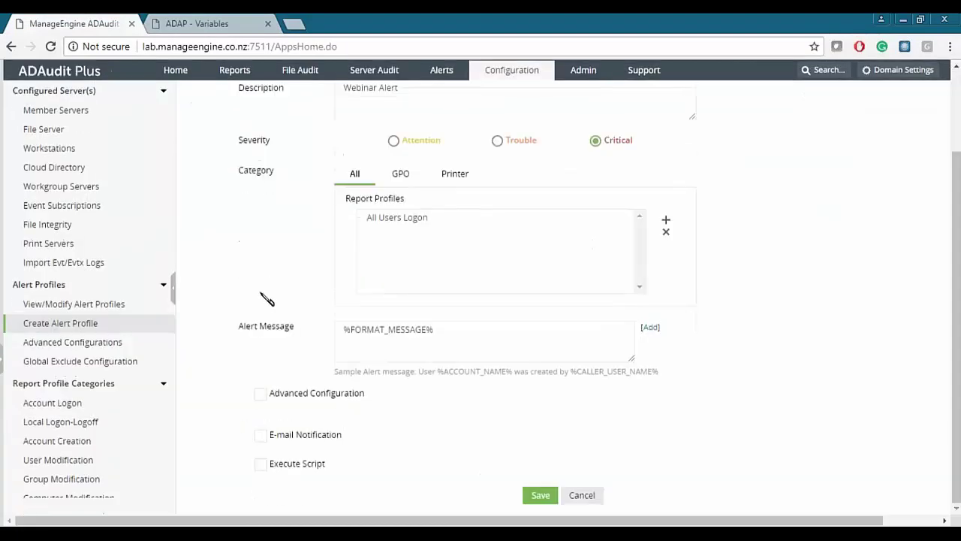
left_click(261, 394)
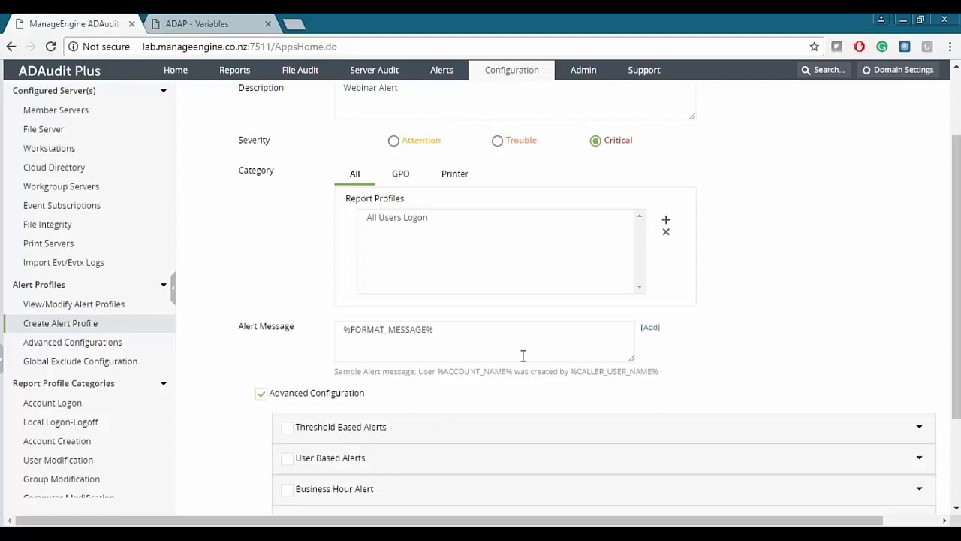
scroll(719, 325, "down", 1)
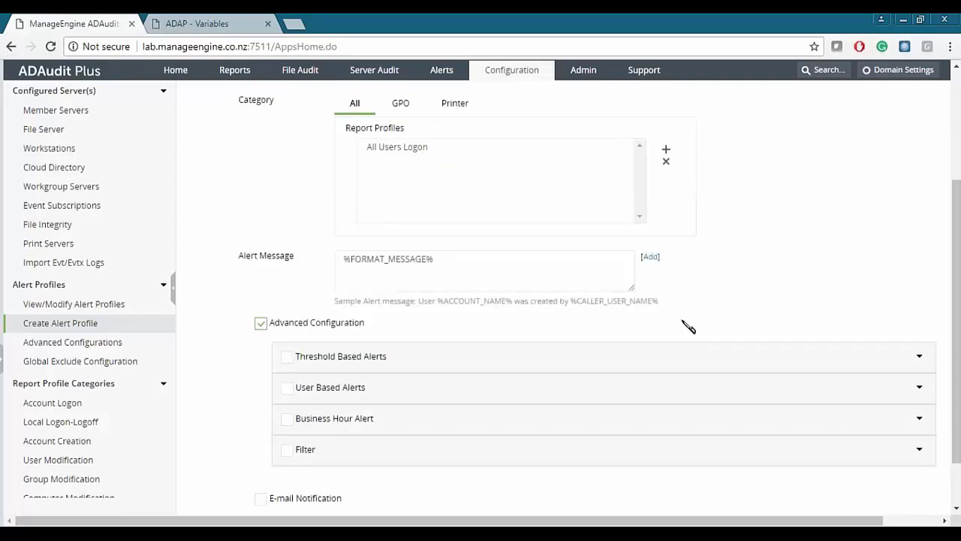
left_click(288, 359)
scroll(240, 313, "down", 1)
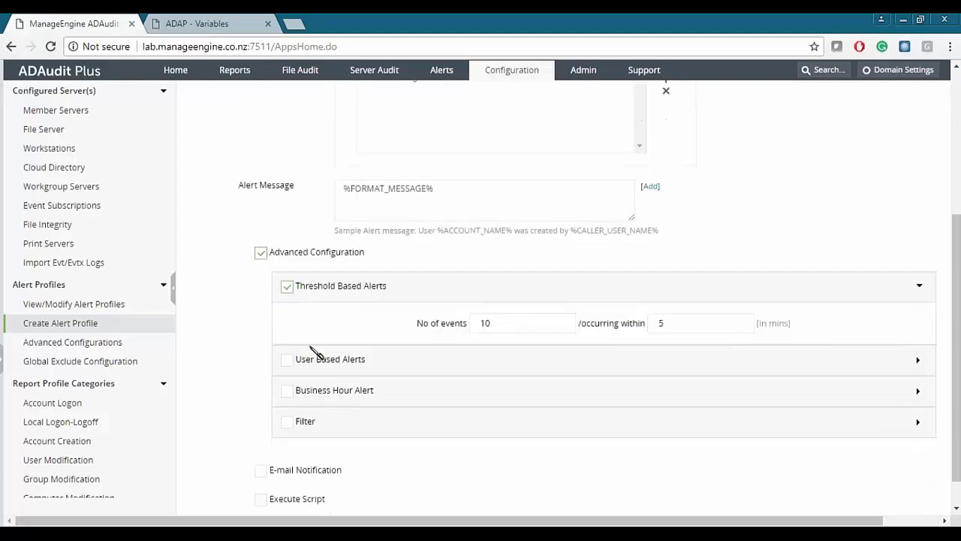
left_click_drag(418, 325, 467, 324)
left_click_drag(499, 320, 457, 320)
type("2")
key("Tab")
scroll(594, 377, "up", 4)
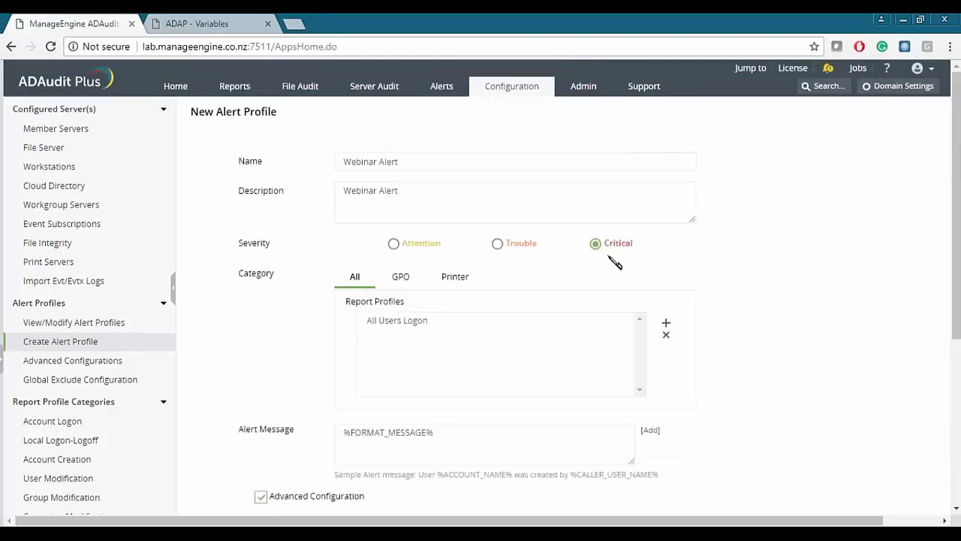
- Enable User Based Alerts and select the Administrator account and one individual user's account
scroll(796, 285, "down", 4)
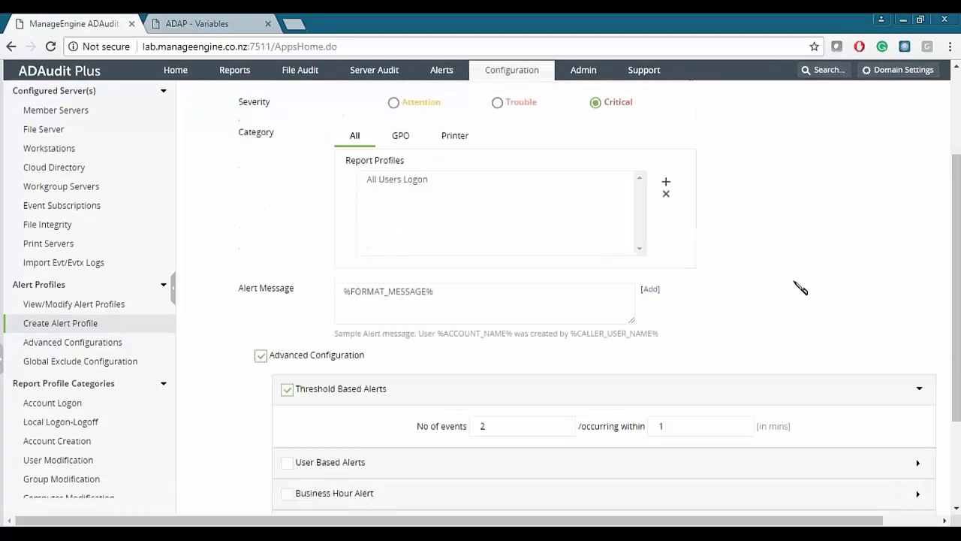
left_click(287, 326)
left_click(413, 326)
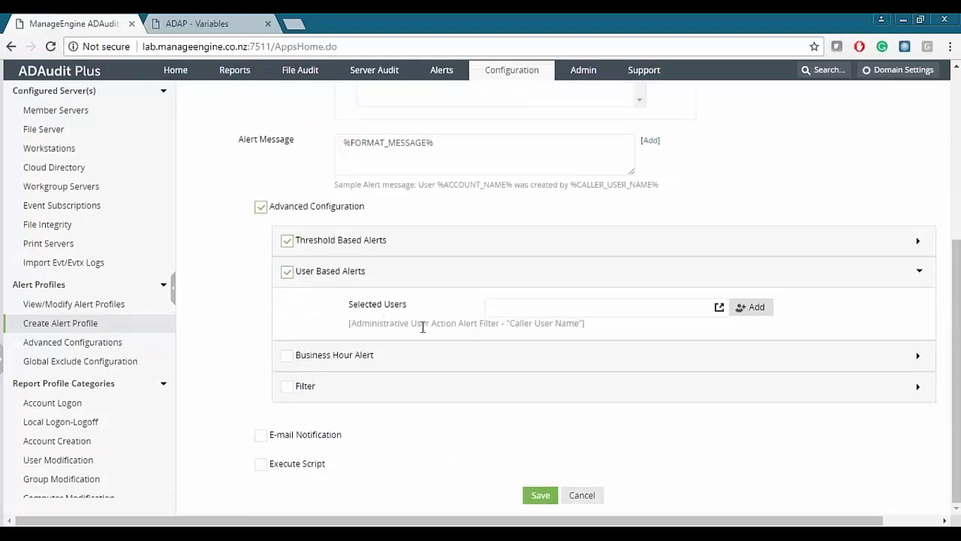
left_click(747, 307)
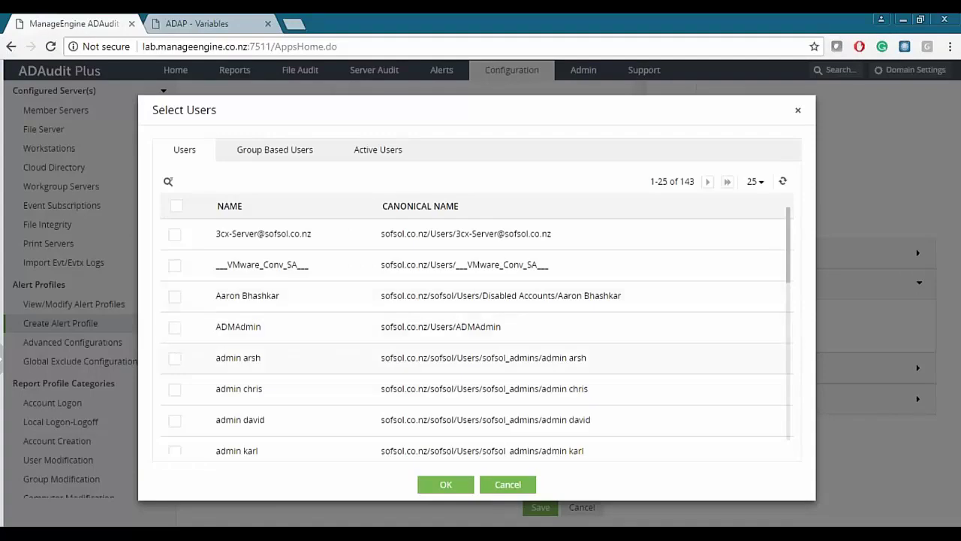
scroll(184, 368, "down", 3)
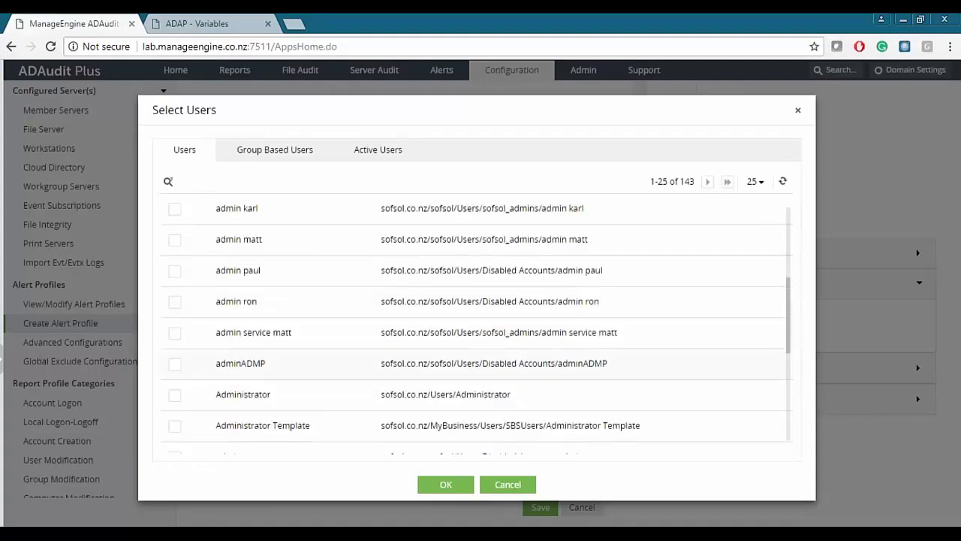
scroll(173, 399, "down", 3)
left_click(174, 400)
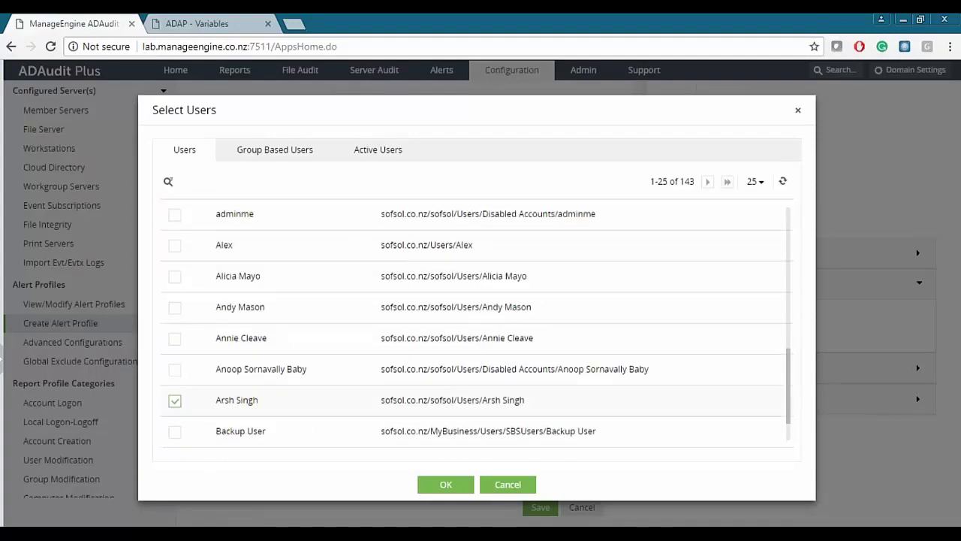
scroll(174, 400, "up", 6)
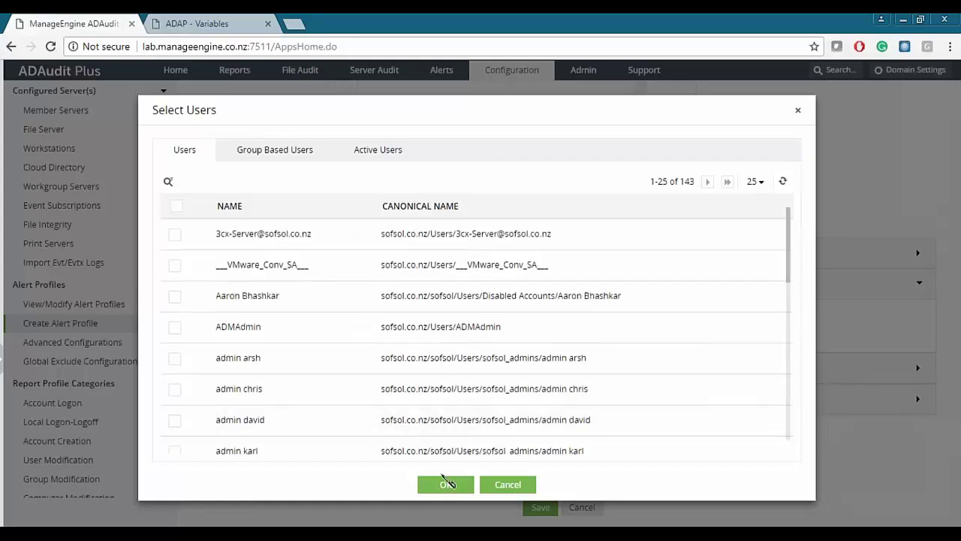
left_click(446, 484)
scroll(316, 363, "down", 1)
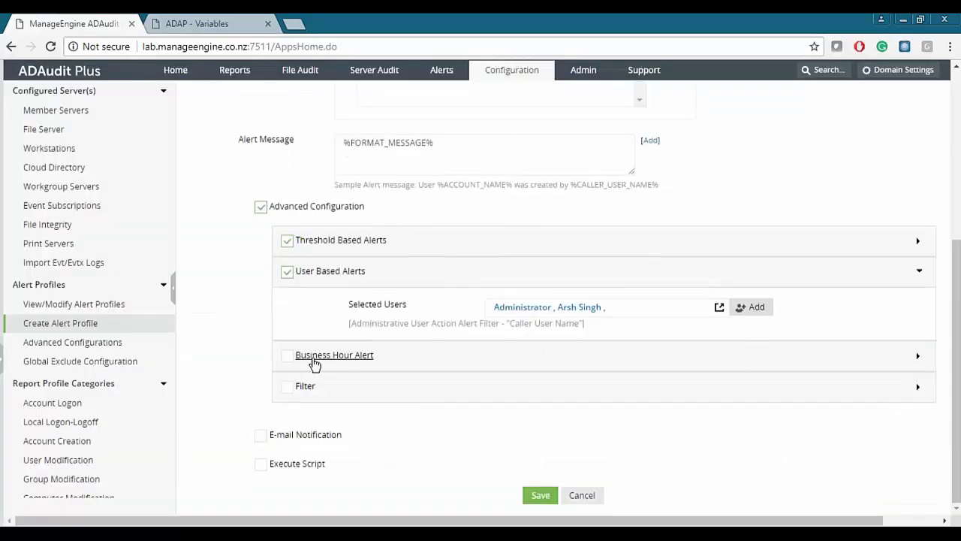
- Enable the Business Hour Alert and Filter conditions in the alert profile's Advanced Configuration
left_click(286, 358)
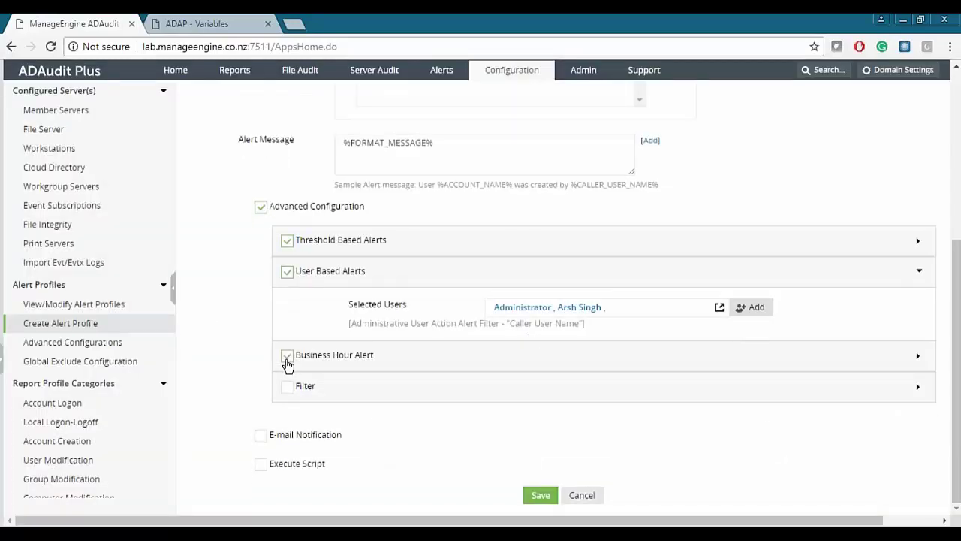
left_click(405, 358)
left_click(293, 388)
left_click(397, 398)
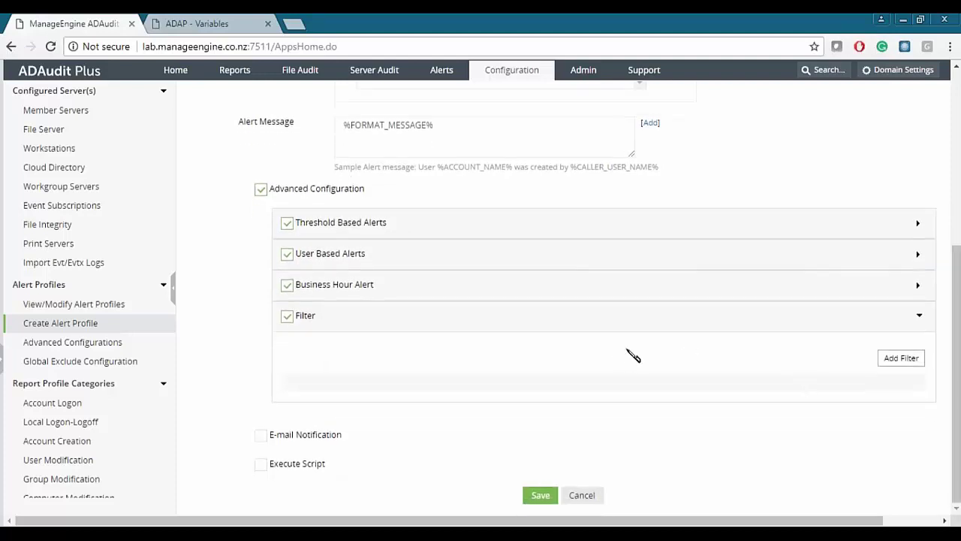
- Try a filter condition with Domain set to "not equals" and turn the Filter option off again
left_click(897, 358)
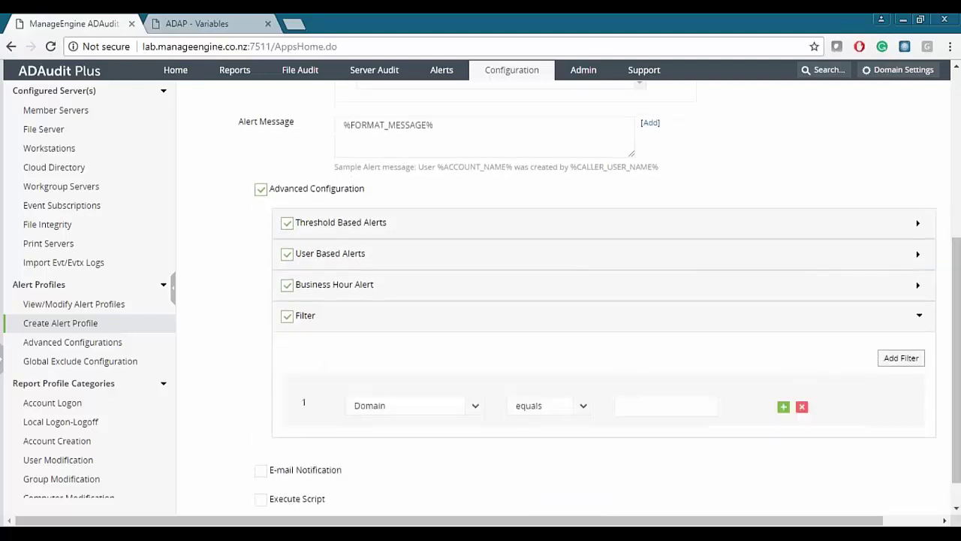
left_click(432, 403)
scroll(418, 343, "down", 3)
scroll(418, 360, "up", 3)
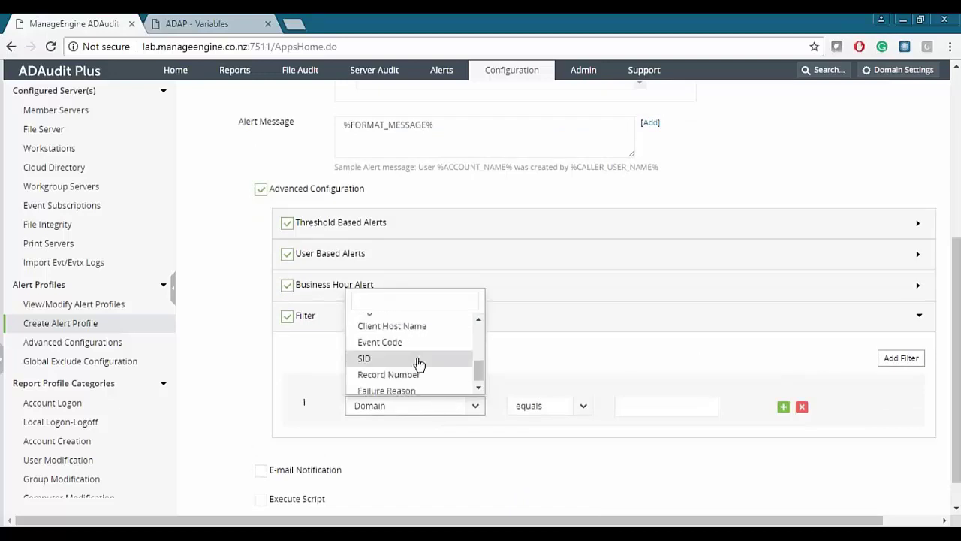
left_click(553, 369)
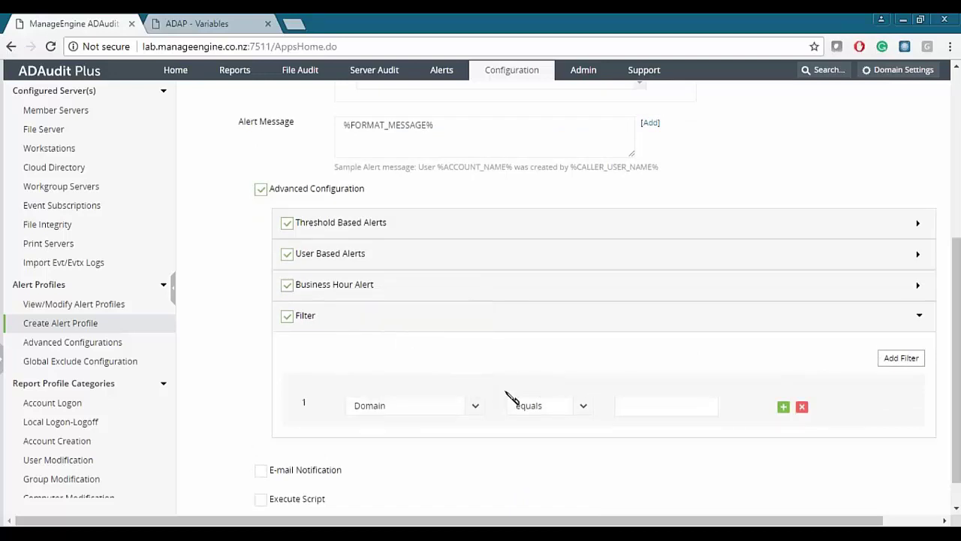
left_click(583, 406)
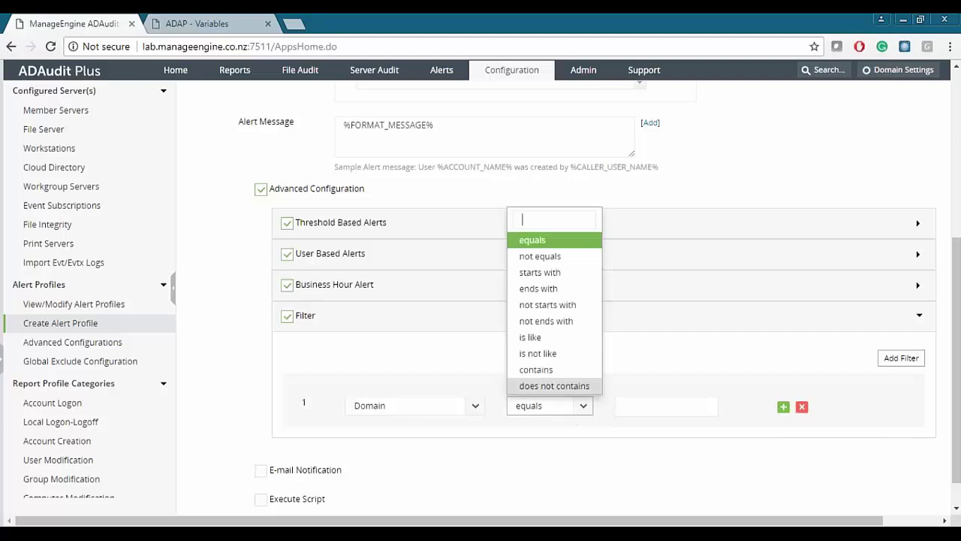
left_click(553, 259)
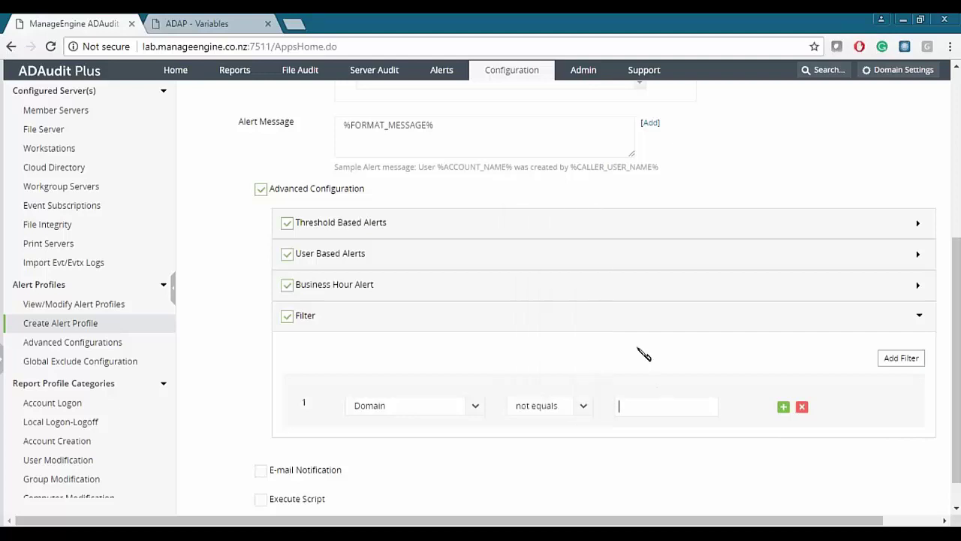
scroll(643, 354, "down", 1)
left_click(286, 280)
- Enable E-mail Notification and Execute Script to look over their settings, and turn both off again
left_click(262, 434)
scroll(244, 383, "down", 6)
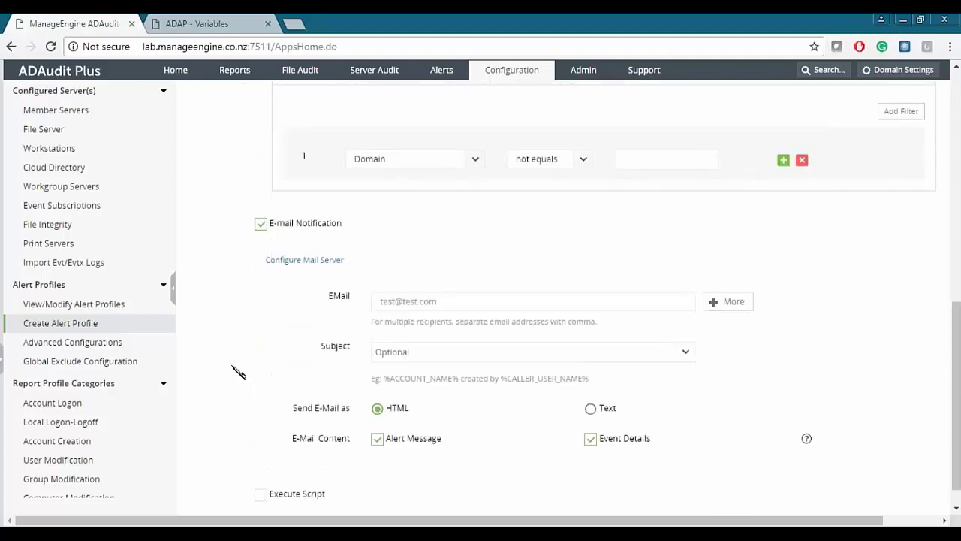
scroll(234, 360, "down", 1)
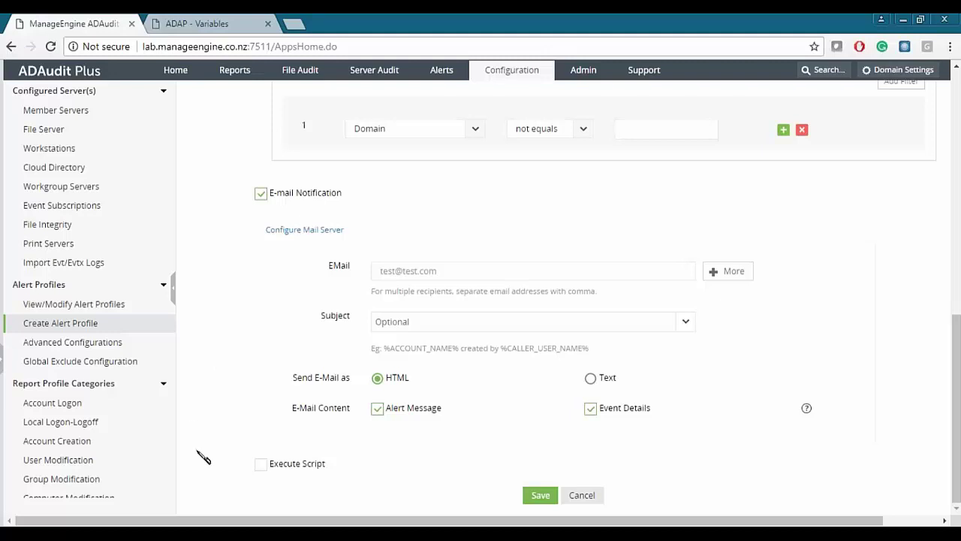
left_click(259, 463)
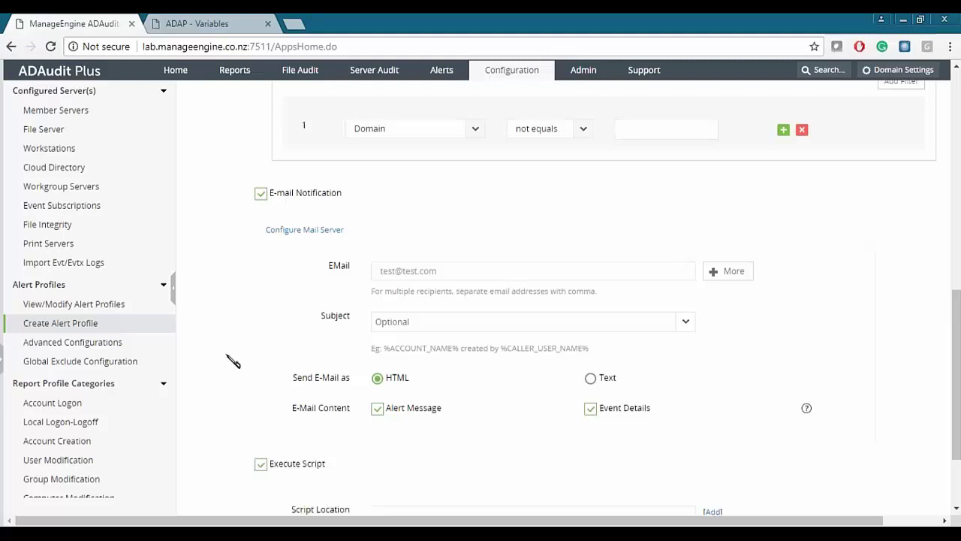
scroll(229, 360, "down", 3)
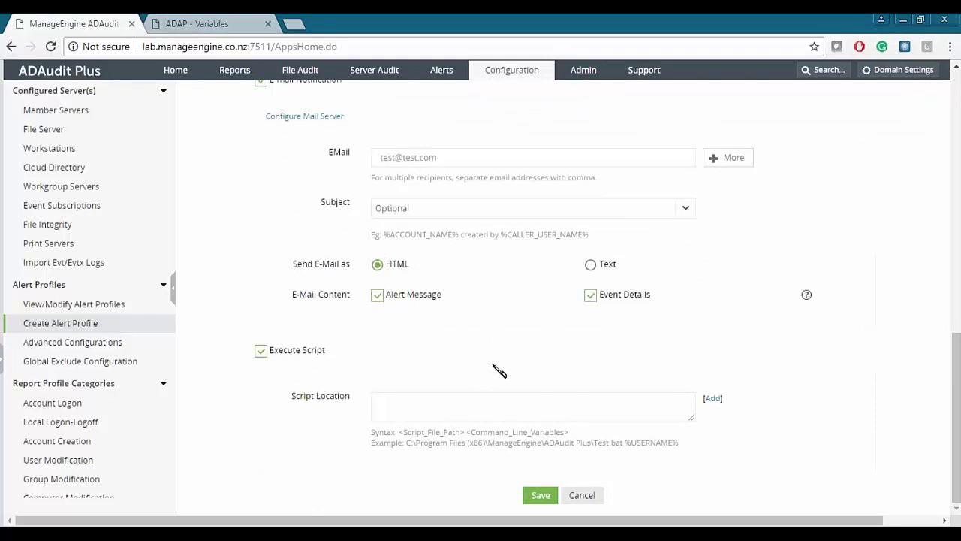
left_click(260, 350)
- Disable Business Hour Alert and User Based Alerts, and save the Webinar Alert profile
scroll(264, 281, "up", 5)
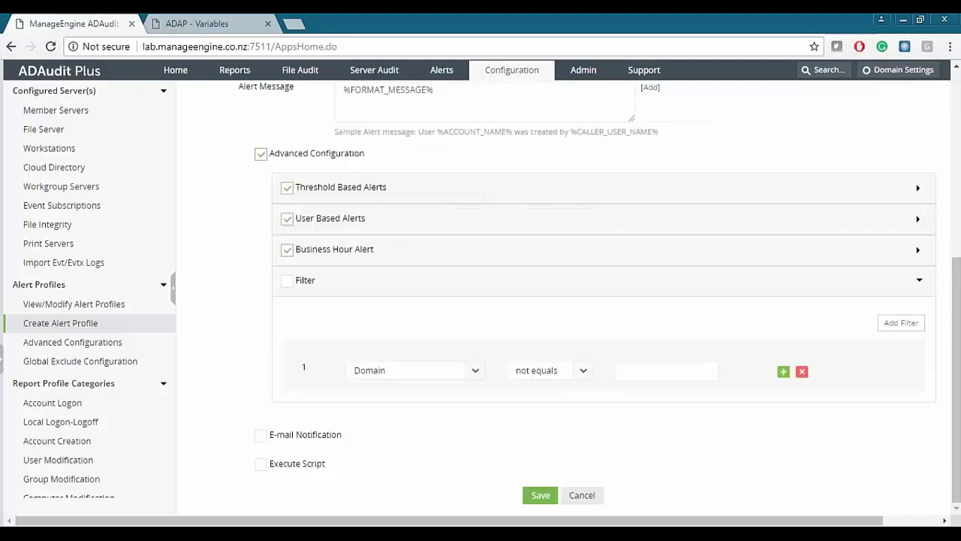
left_click(287, 393)
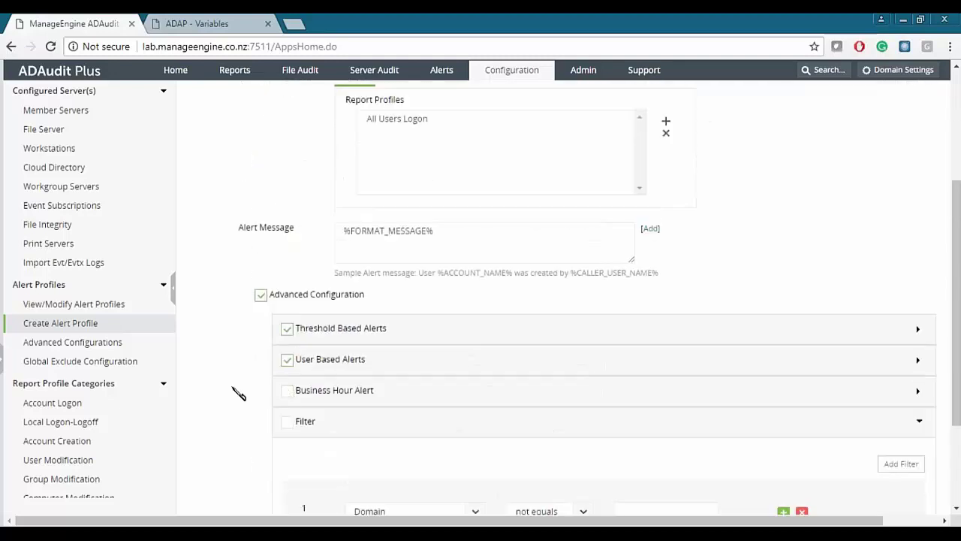
left_click(287, 366)
scroll(225, 368, "up", 3)
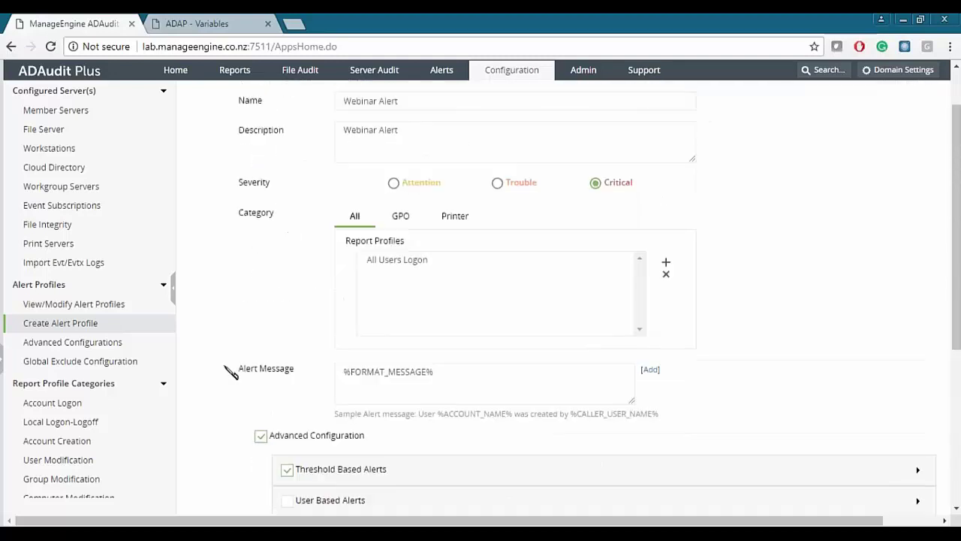
scroll(225, 368, "down", 5)
left_click(527, 496)
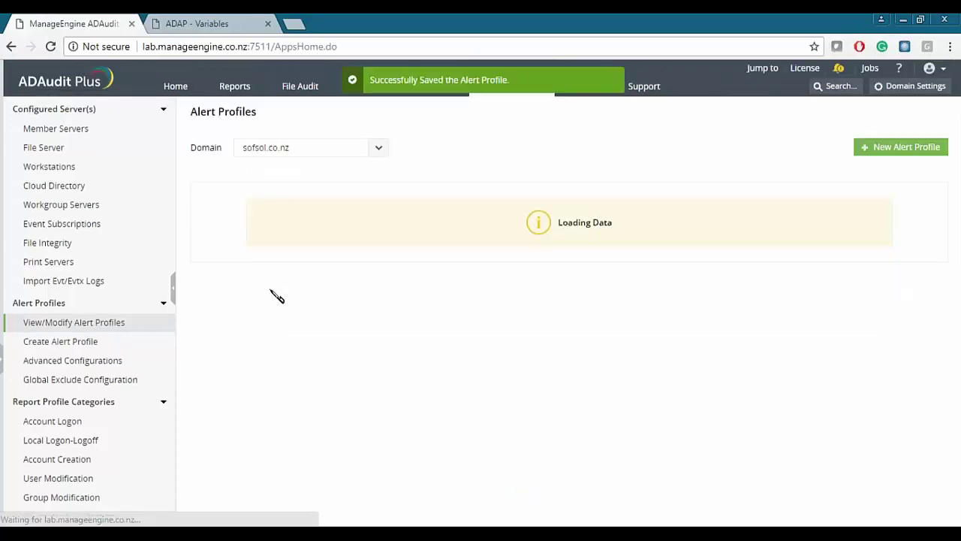
left_click_drag(322, 250, 375, 252)
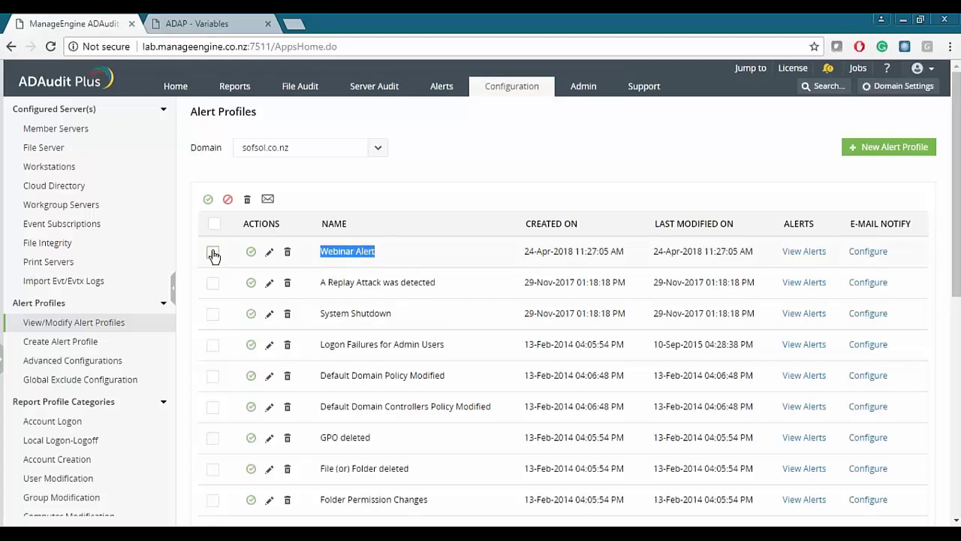
left_click(483, 170)
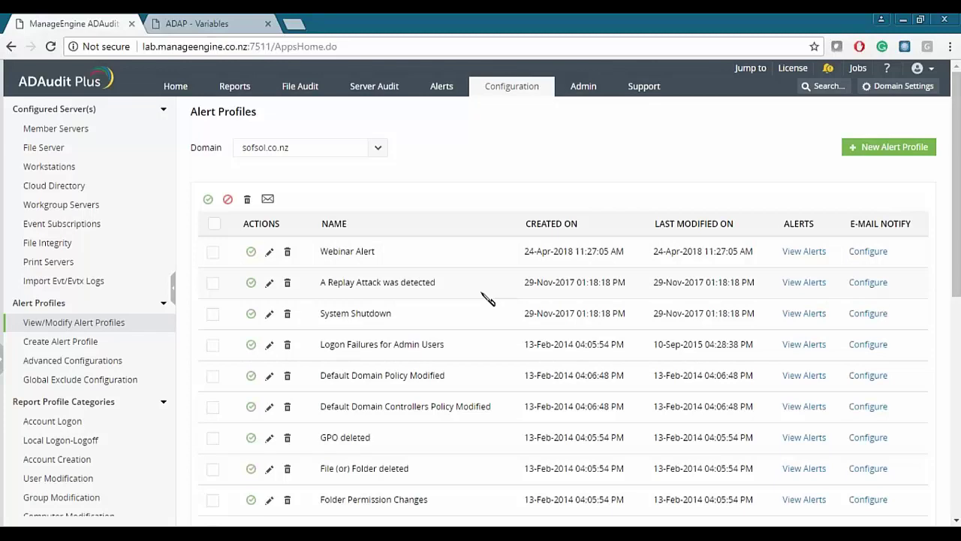
- Open the reports and examine the Cloud Directory Logon Activity report
left_click(233, 88)
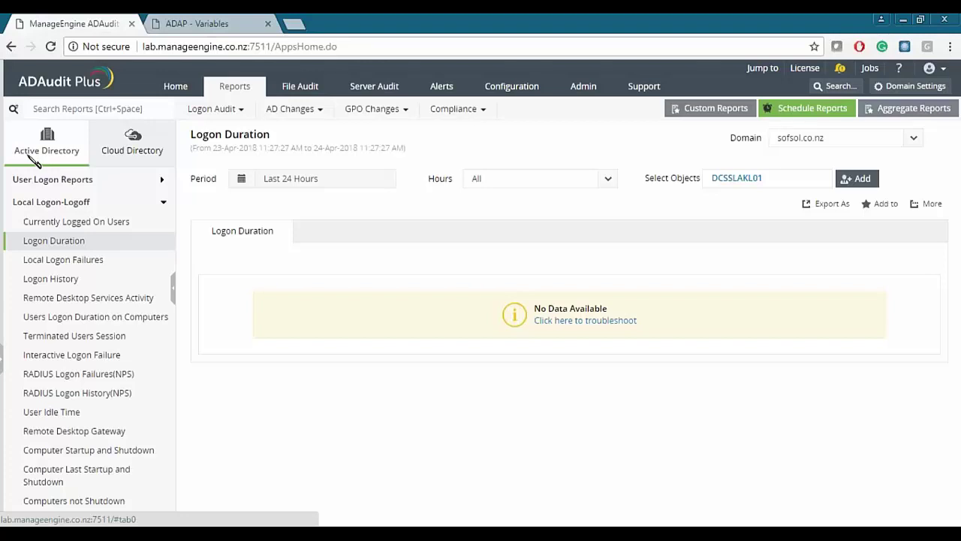
left_click(134, 151)
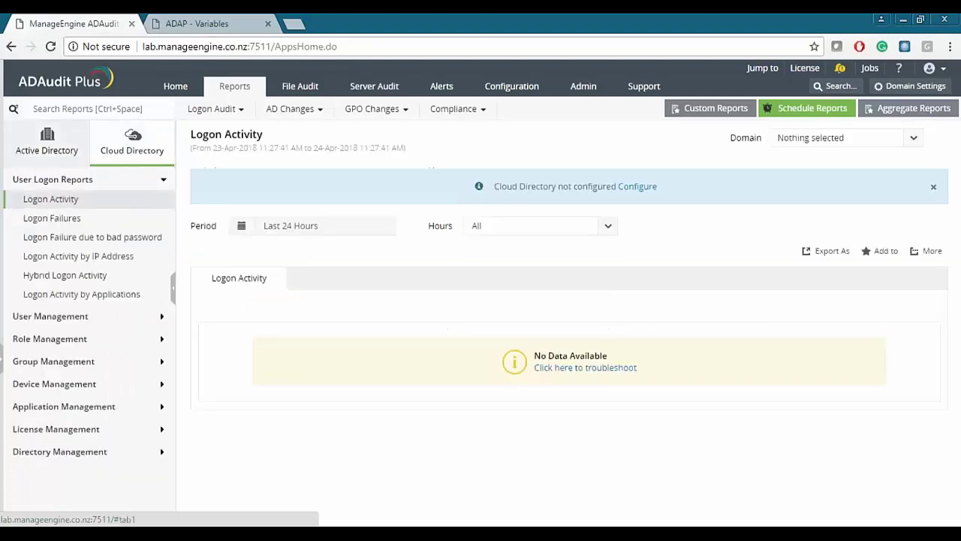
left_click_drag(496, 190, 616, 184)
left_click(480, 186)
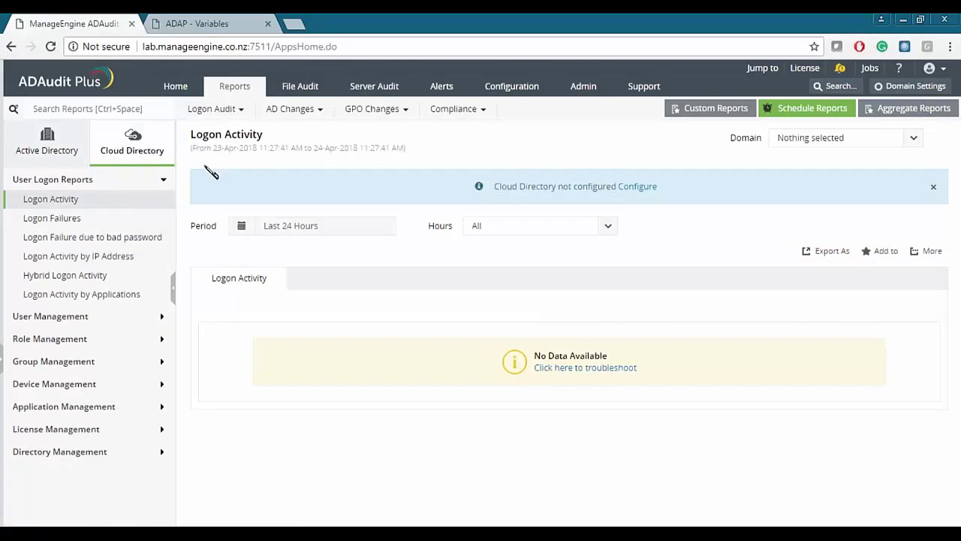
- Open the Active Directory Local Logon Failures report and look through its Period and Hours options, including Custom Range
left_click(71, 136)
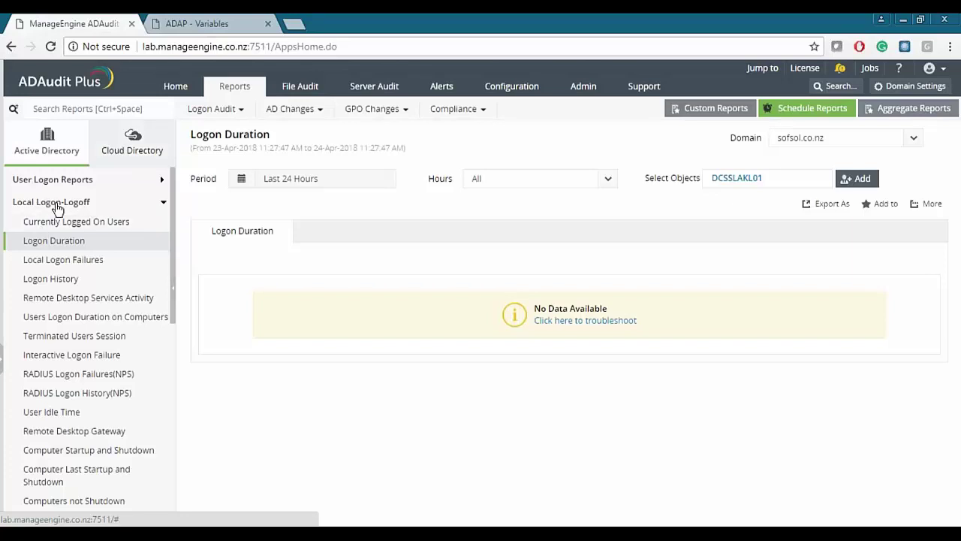
left_click(82, 263)
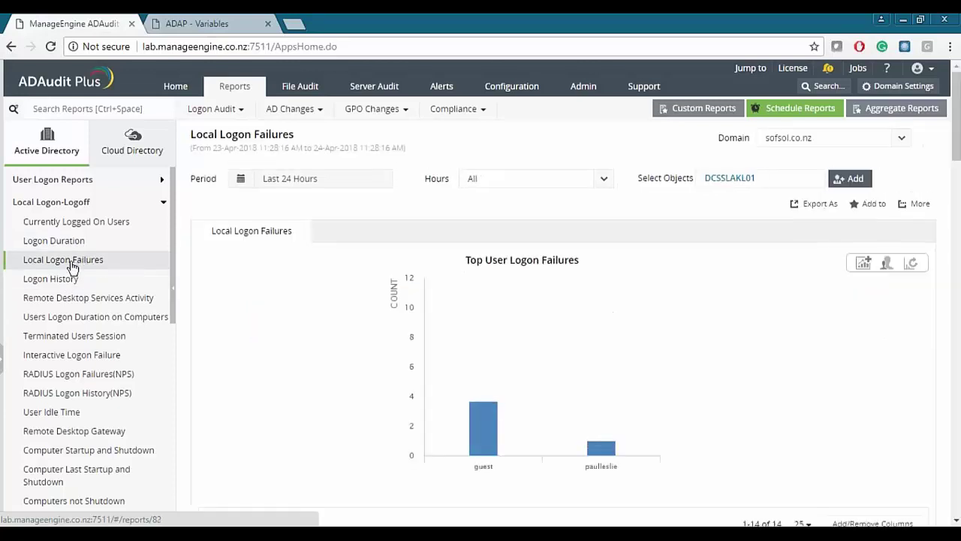
left_click(317, 186)
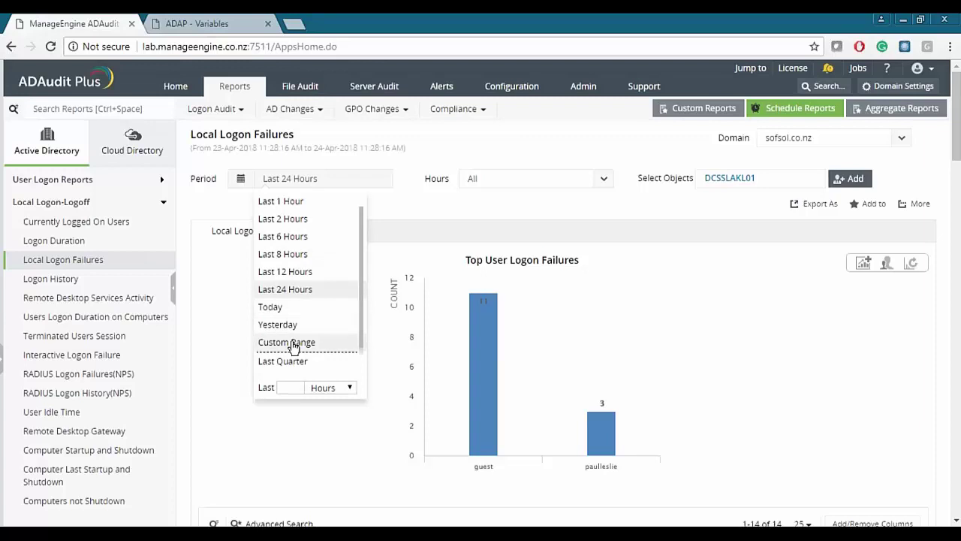
left_click(266, 342)
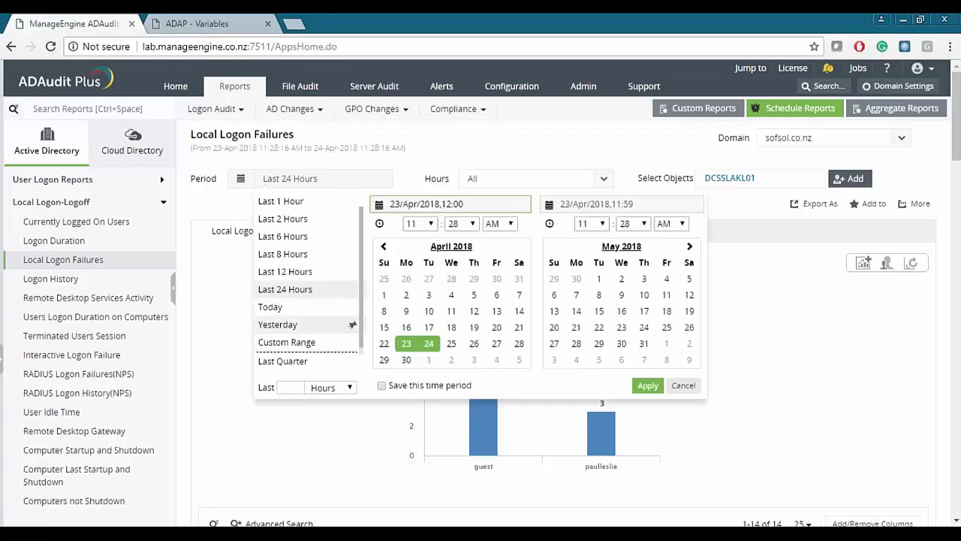
left_click(684, 386)
left_click(567, 184)
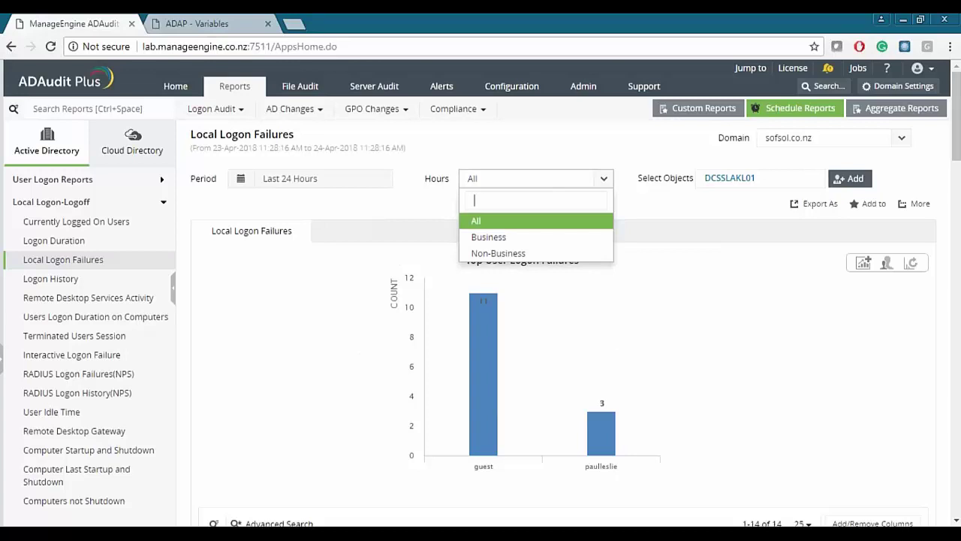
left_click(683, 219)
- Look through the DCs, Member Servers and Workstations selectable as report objects, and cancel the computer selection
left_click_drag(640, 180, 696, 183)
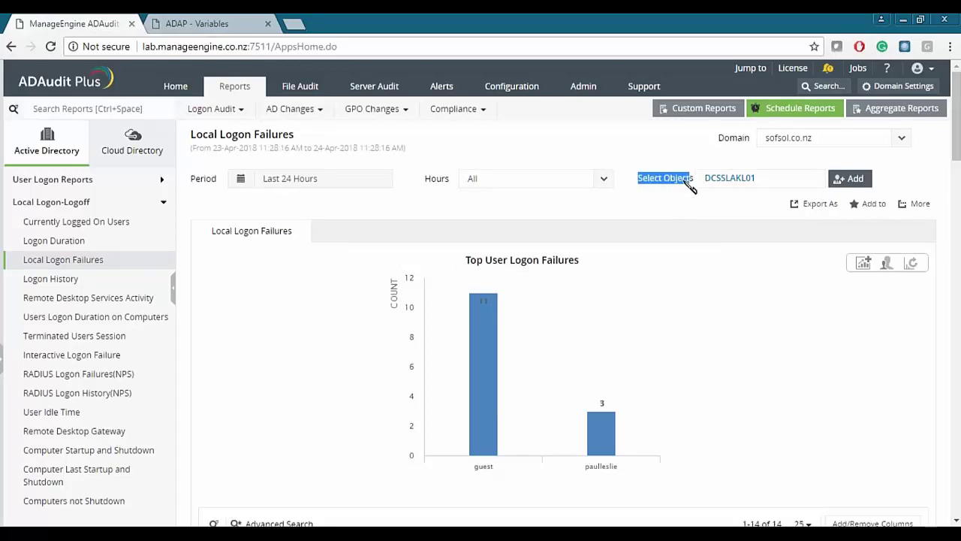
left_click(696, 183)
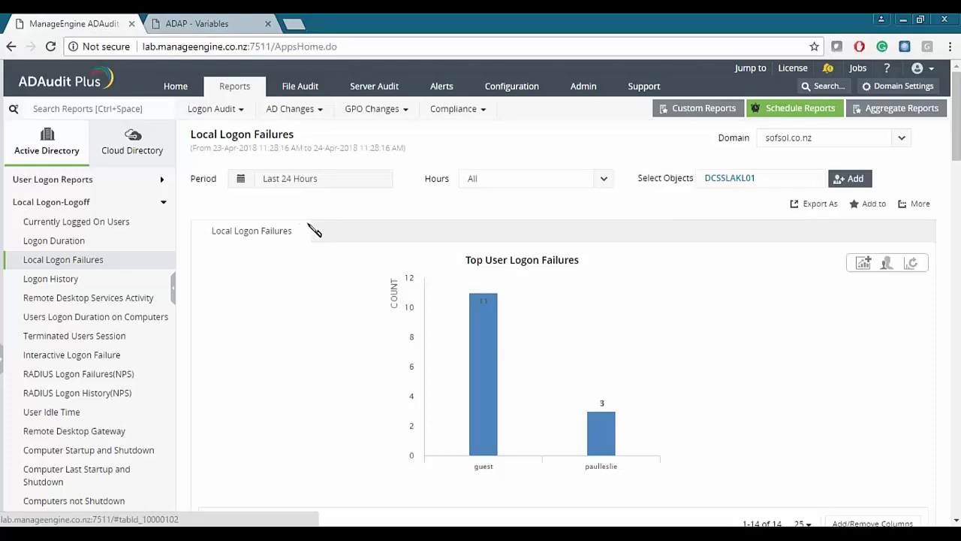
left_click(207, 232)
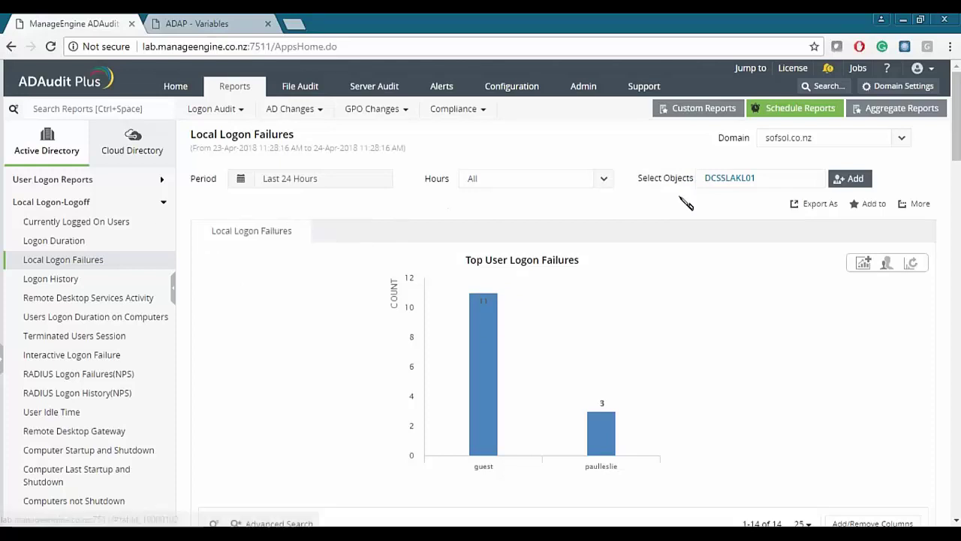
left_click(853, 183)
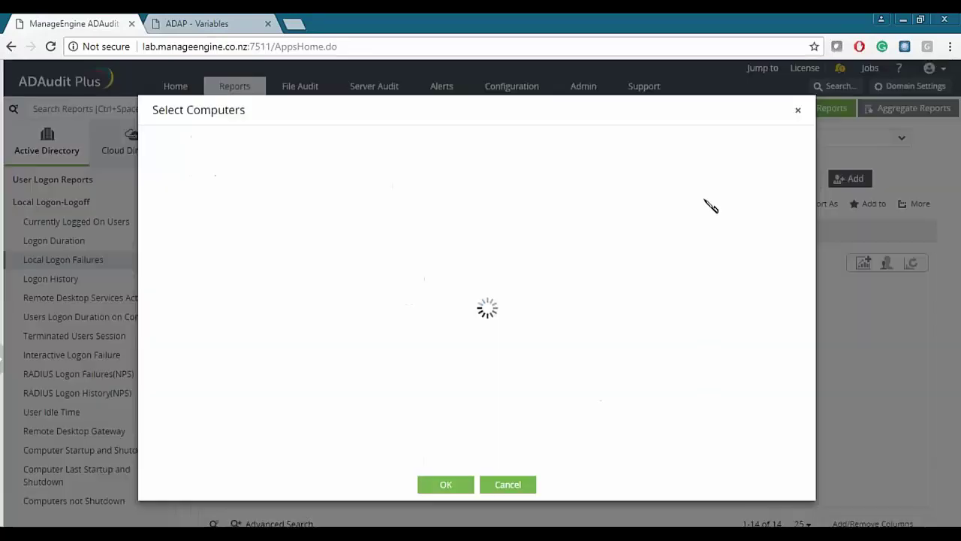
left_click(175, 234)
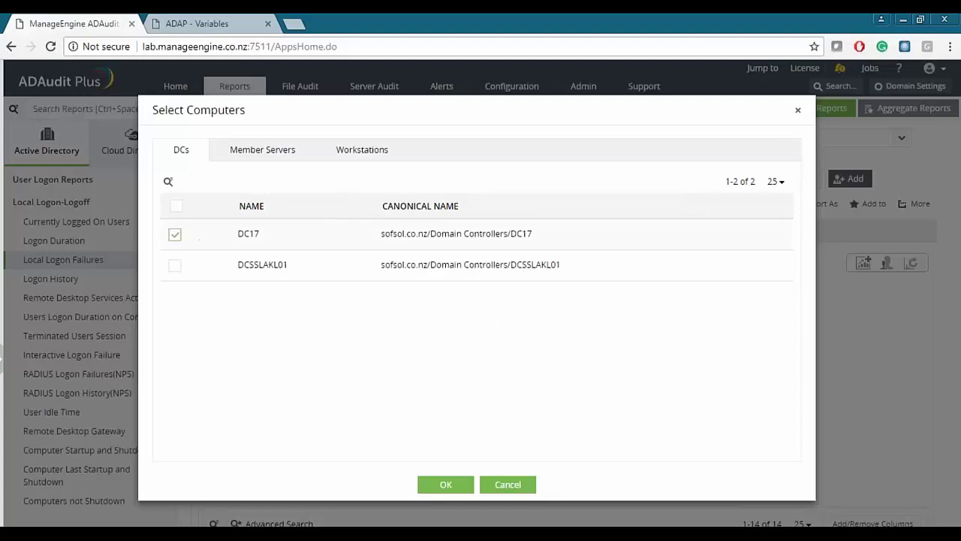
left_click(288, 155)
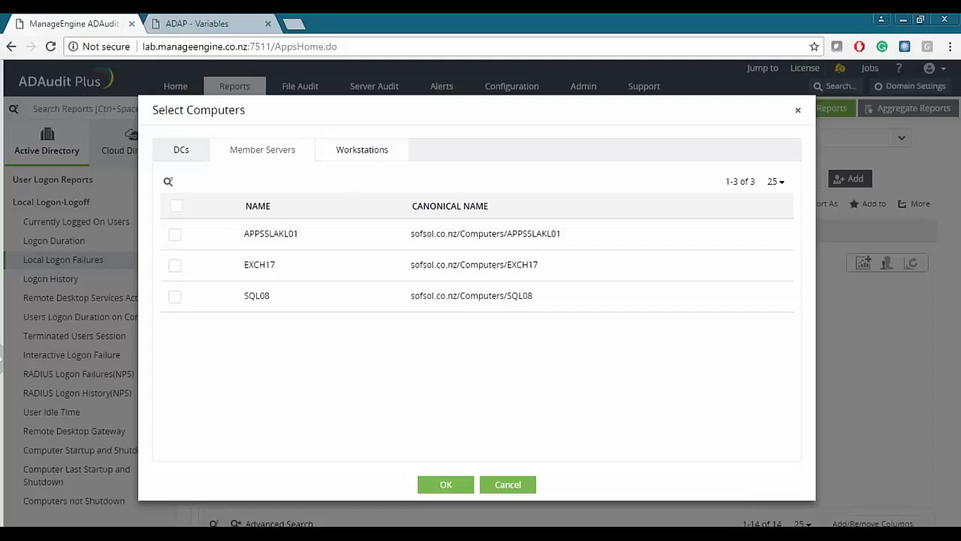
left_click(358, 154)
scroll(450, 330, "down", 5)
scroll(313, 315, "up", 5)
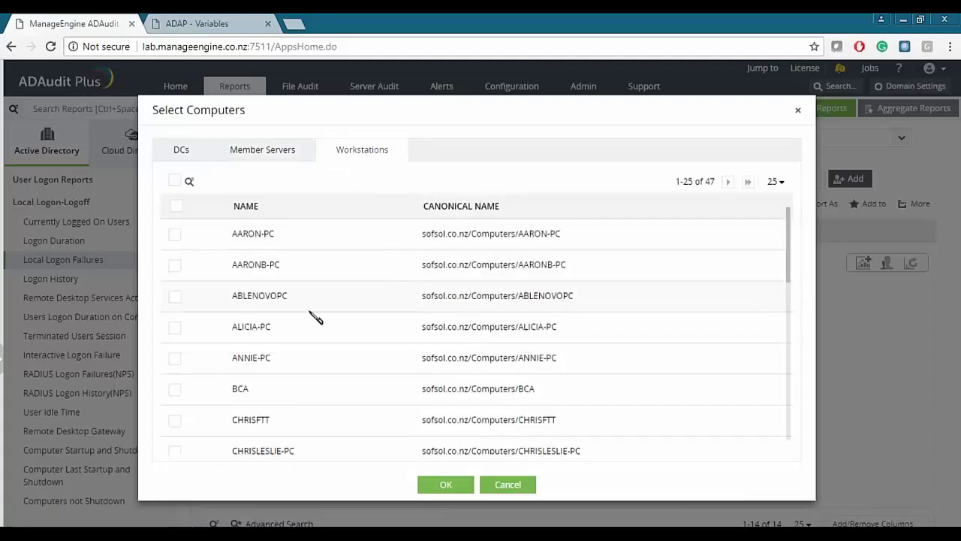
left_click(508, 484)
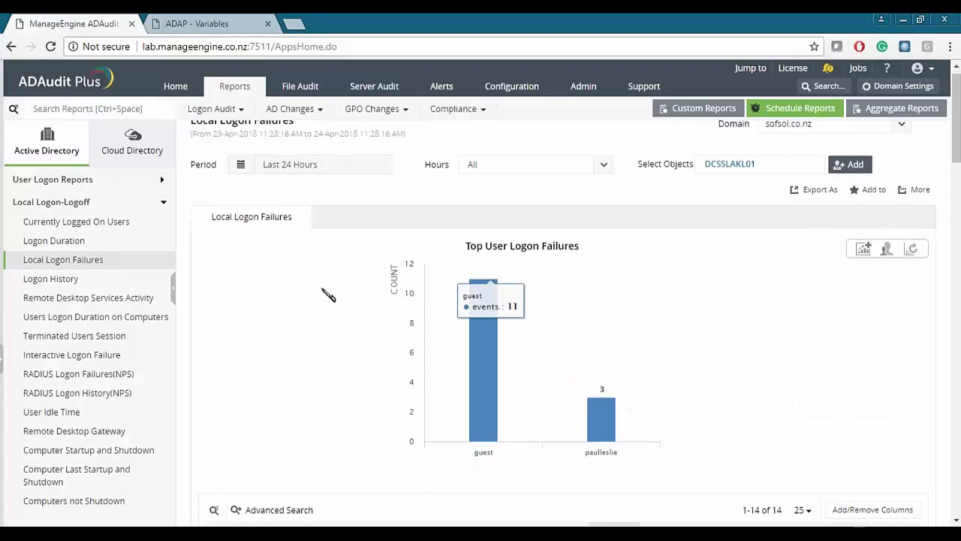
- Examine the Local Logon Failures details and highlight the computer address in the first entry's message
scroll(328, 296, "down", 4)
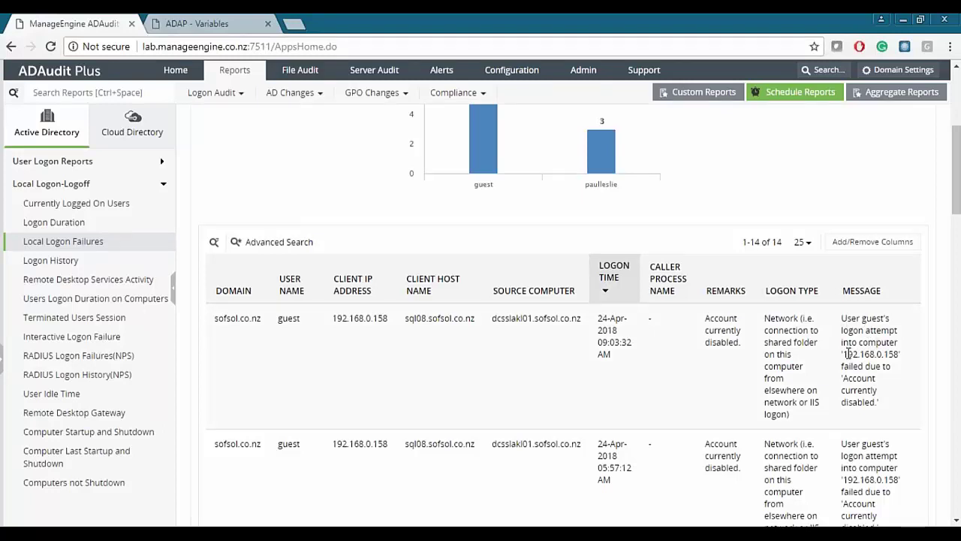
left_click_drag(843, 353, 895, 354)
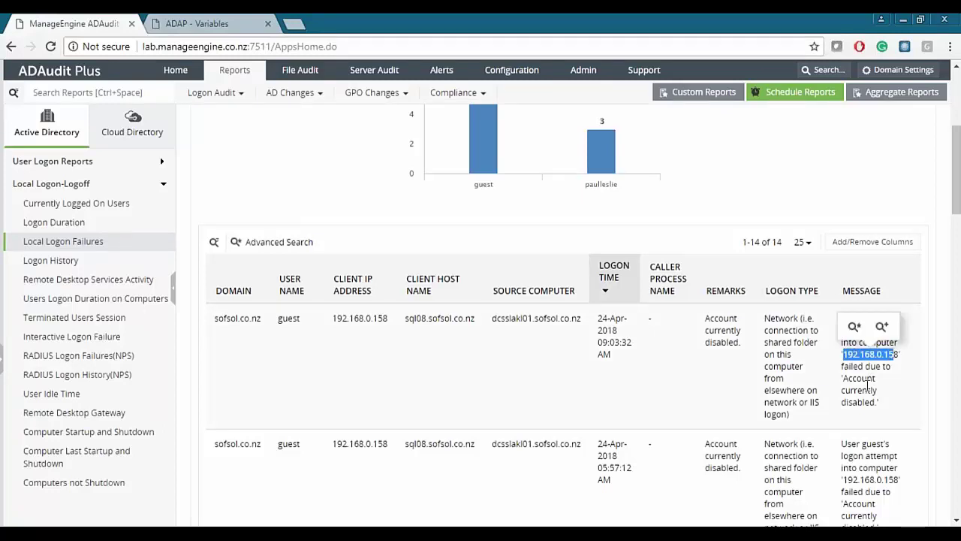
- Examine the first Local Logon Failures entry, highlighting its user name and logon time
left_click(809, 194)
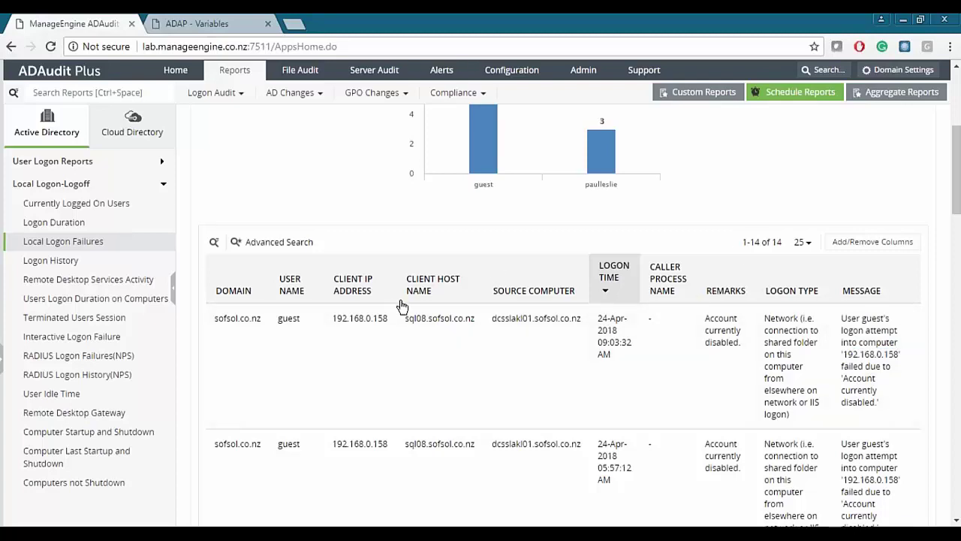
left_click_drag(282, 319, 312, 329)
left_click(373, 203)
left_click_drag(598, 319, 623, 344)
left_click(705, 204)
- Look through the columns available for the Local Logon Failures table and apply the existing column selection
left_click(862, 245)
scroll(867, 271, "down", 4)
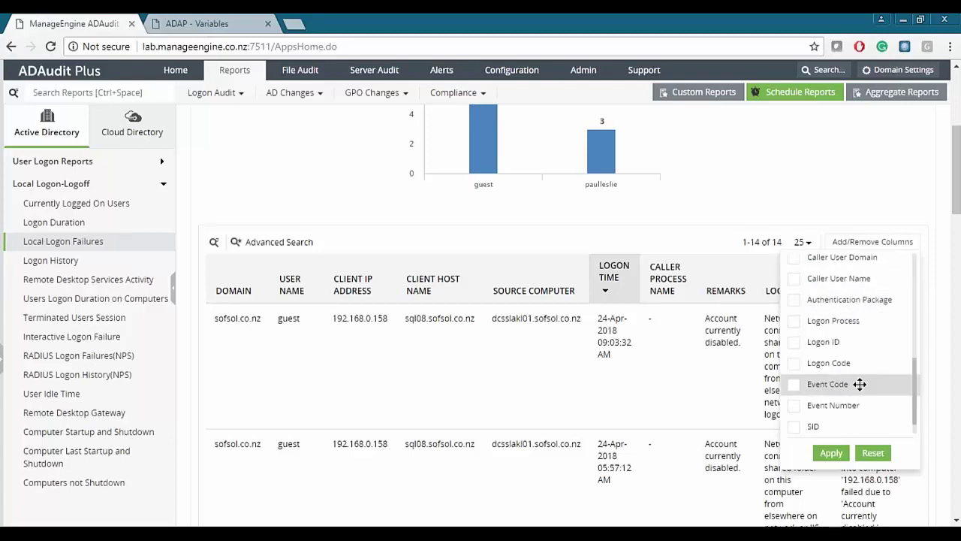
scroll(858, 383, "down", 1)
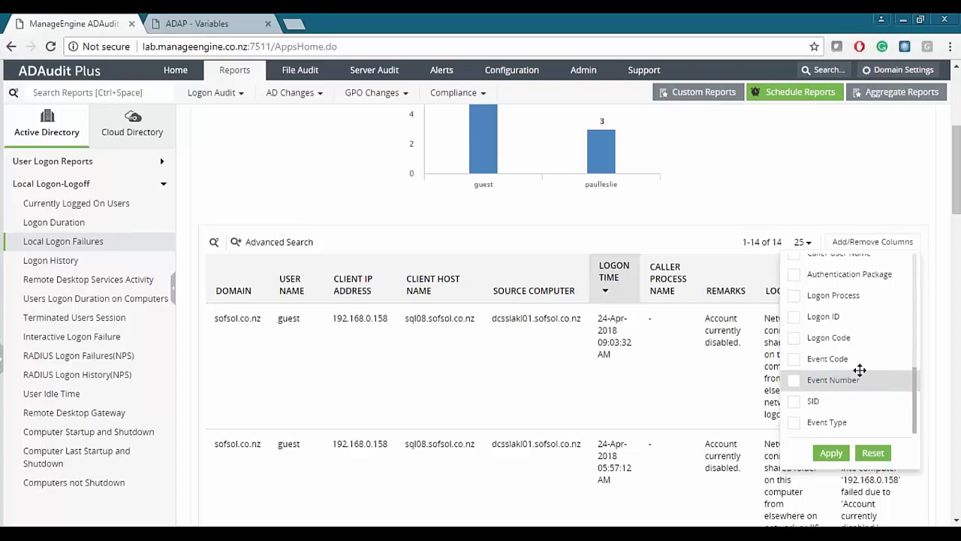
scroll(858, 393, "up", 4)
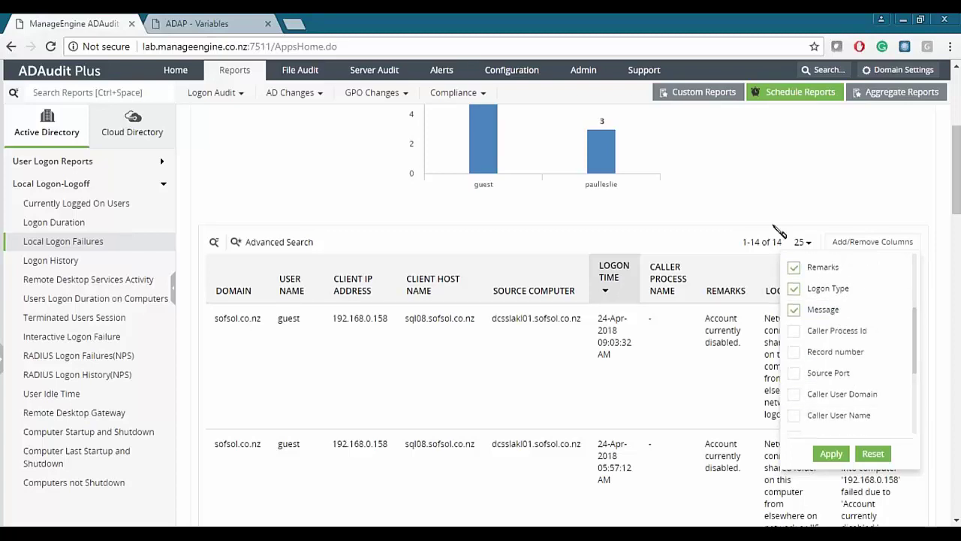
left_click(831, 452)
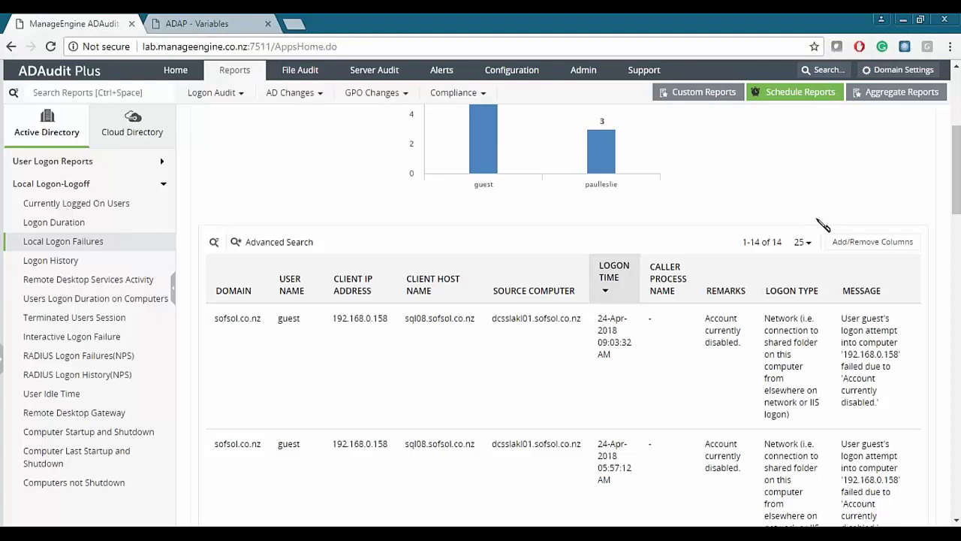
- Open the Users logged into multiple computers report under User Logon Reports and examine its entries
scroll(277, 302, "up", 5)
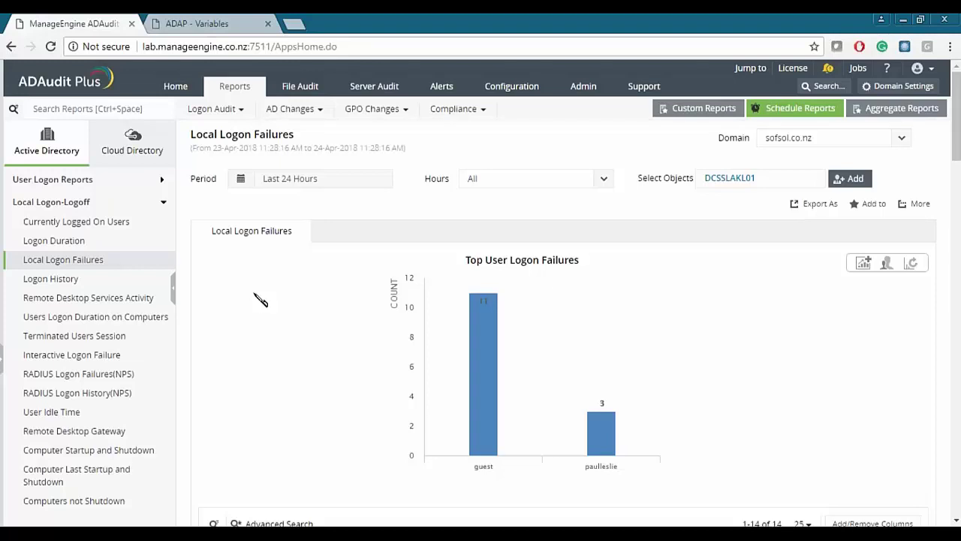
left_click(151, 203)
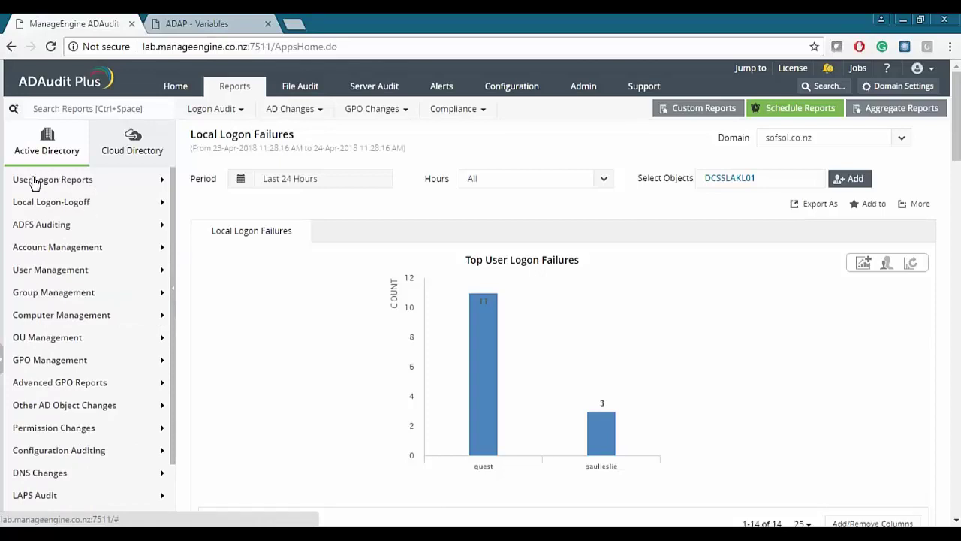
left_click(126, 185)
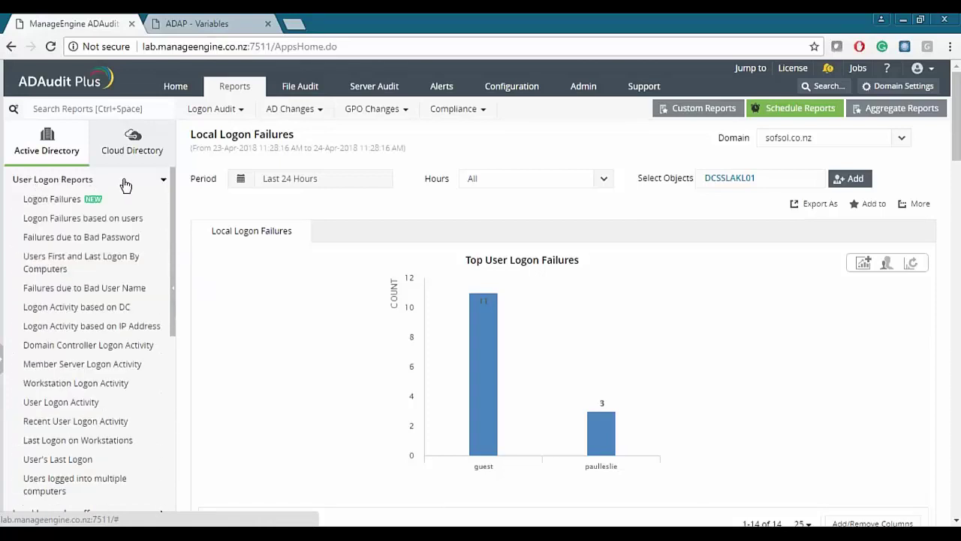
scroll(125, 183, "down", 1)
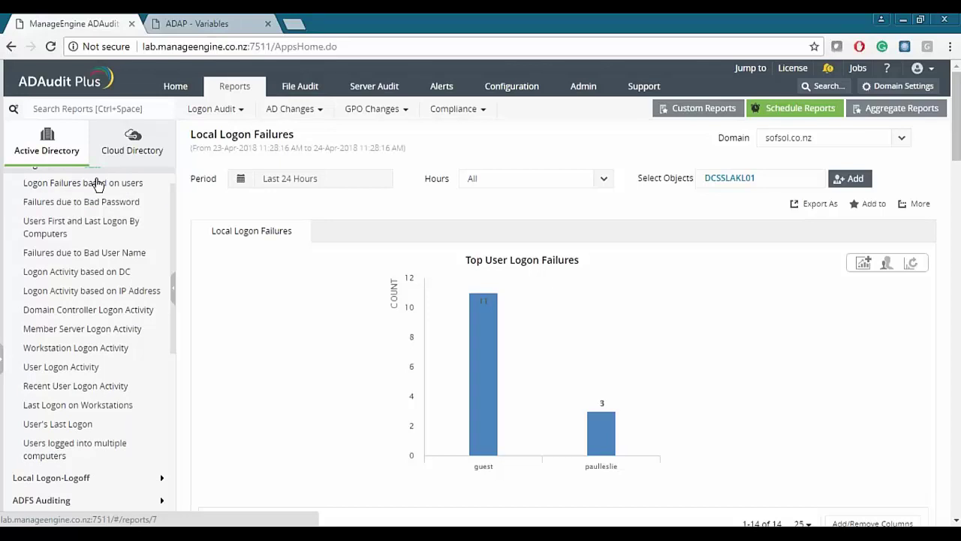
left_click(130, 453)
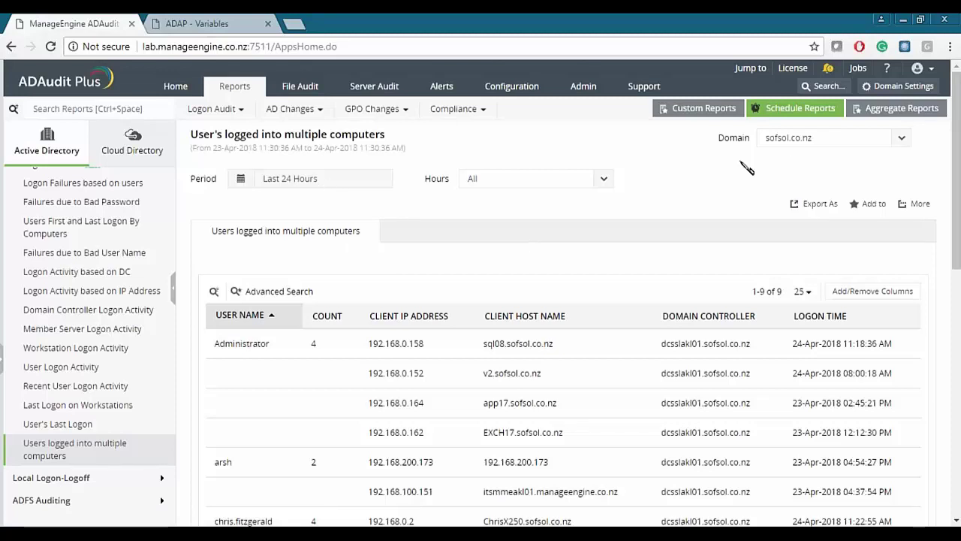
left_click(798, 141)
left_click(724, 188)
scroll(646, 238, "down", 2)
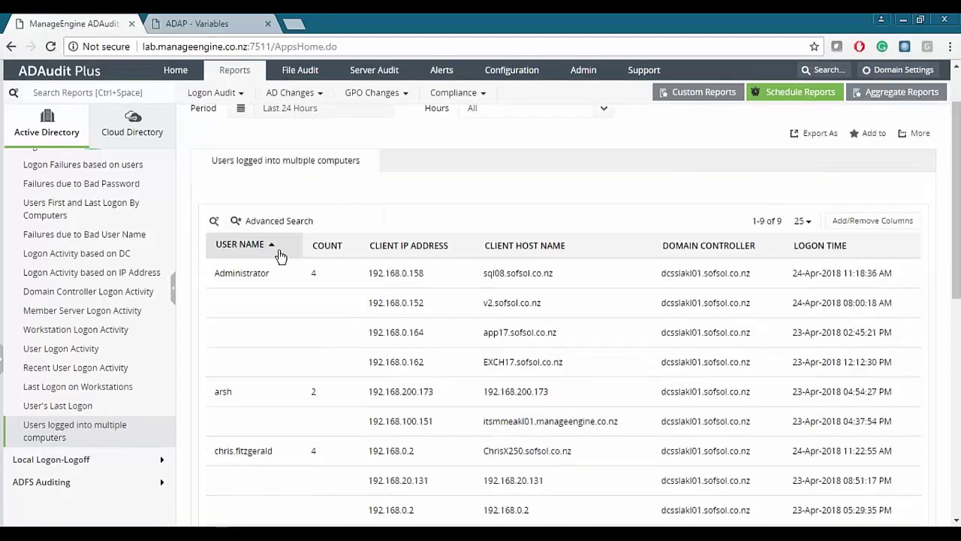
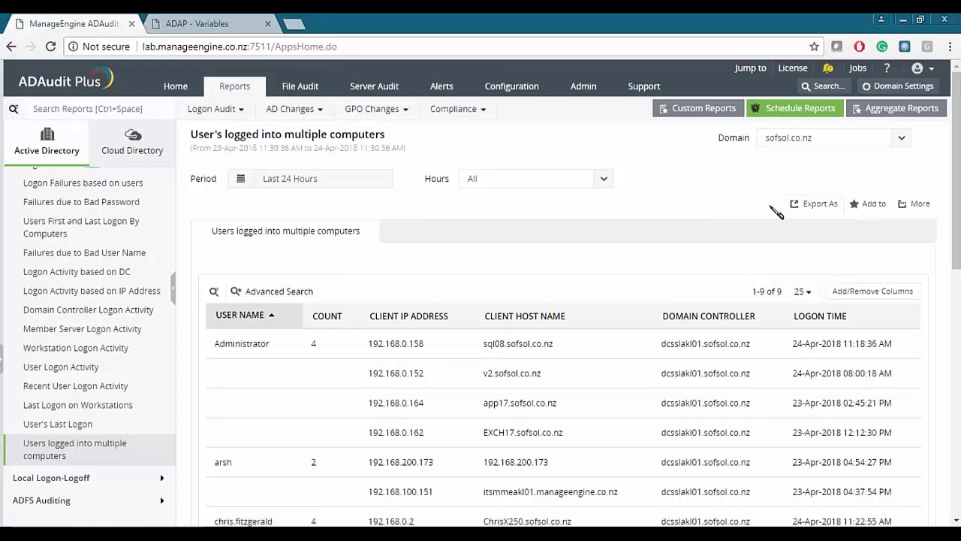
- Open the report's printable view, enlarge it to 150% and read through its per-user computer details
left_click(871, 209)
left_click(919, 205)
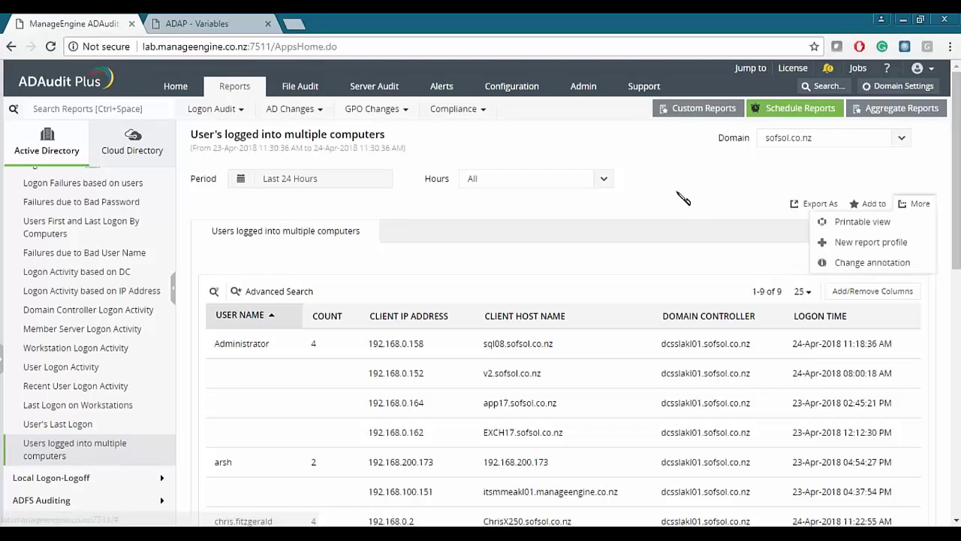
left_click(861, 223)
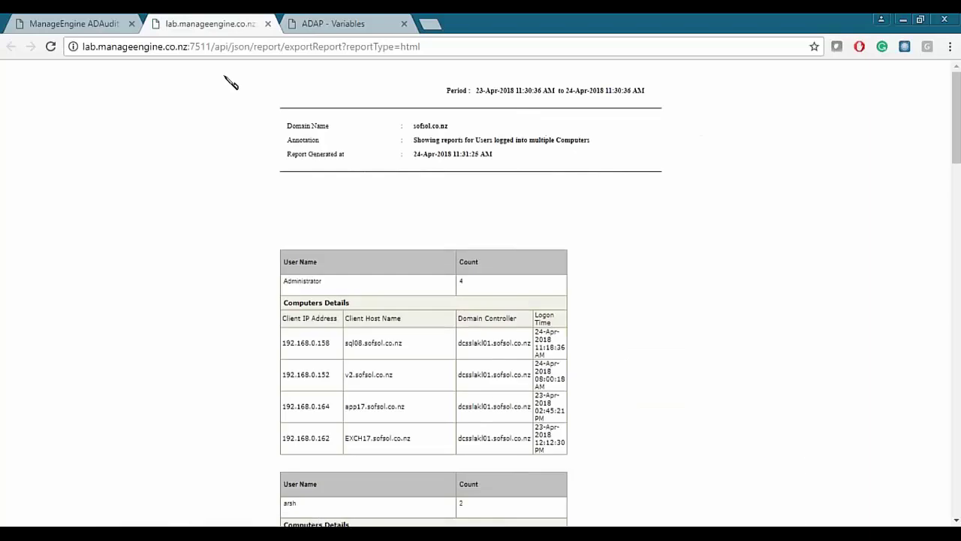
left_click(950, 46)
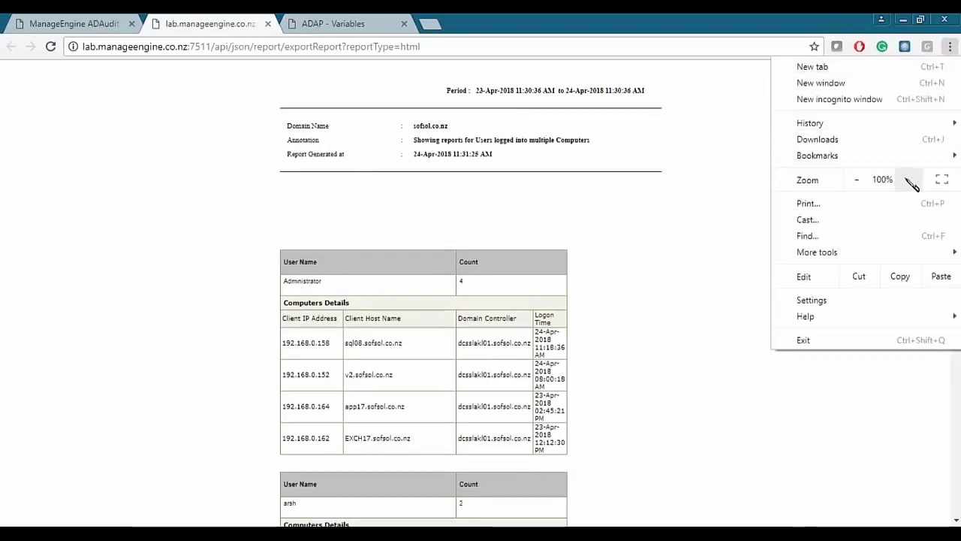
scroll(515, 231, "up", 2, "ctrl")
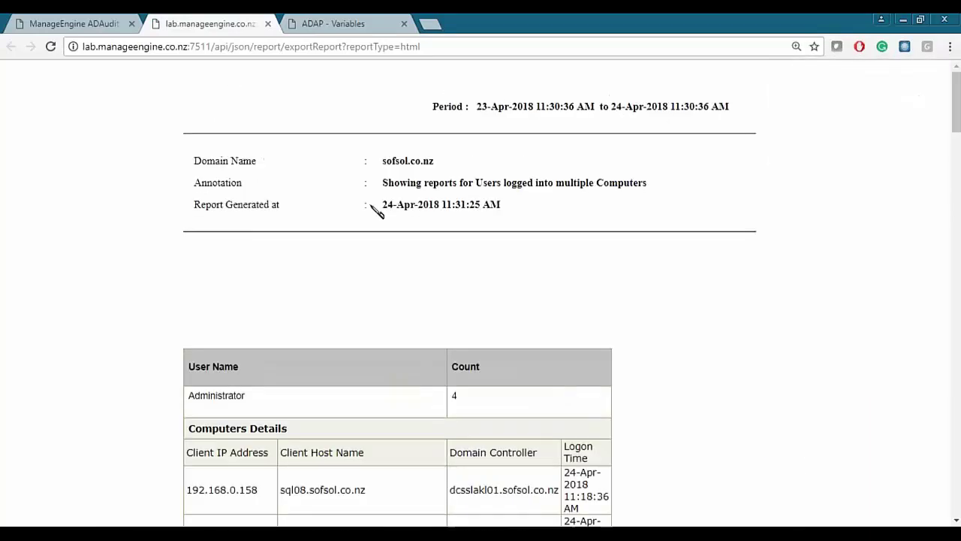
scroll(240, 193, "down", 10)
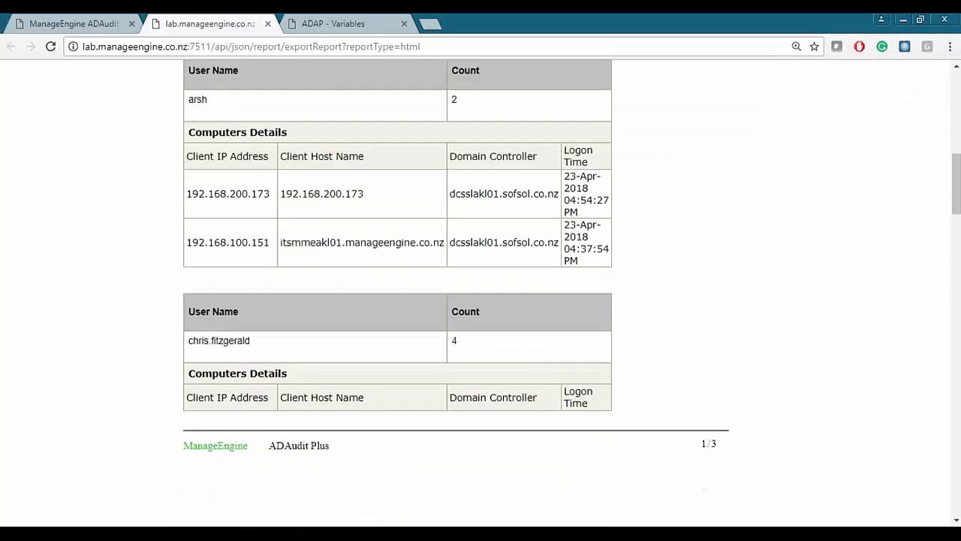
scroll(253, 195, "down", 12)
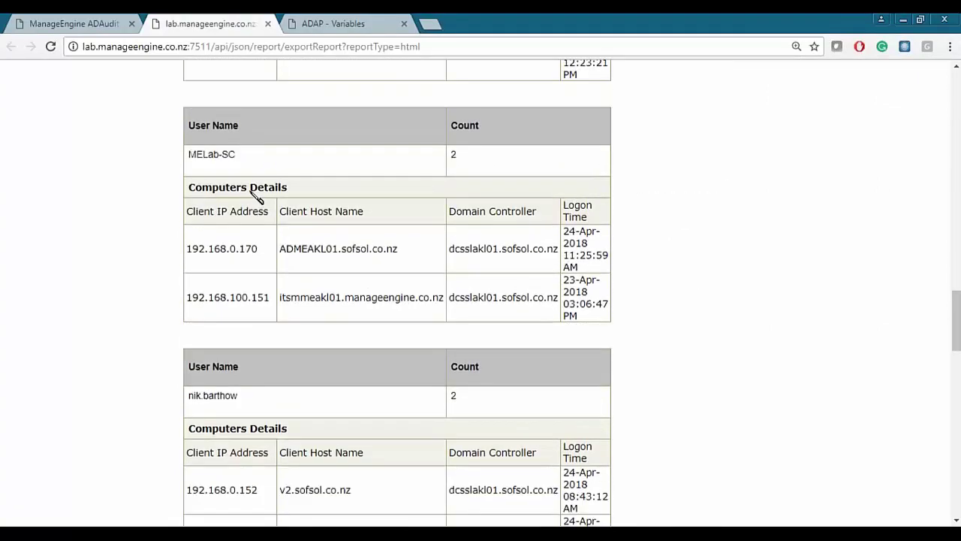
scroll(397, 195, "down", 2)
- Reset the printable view's zoom to 100% and return to the Users logged into multiple computers report
left_click(950, 46)
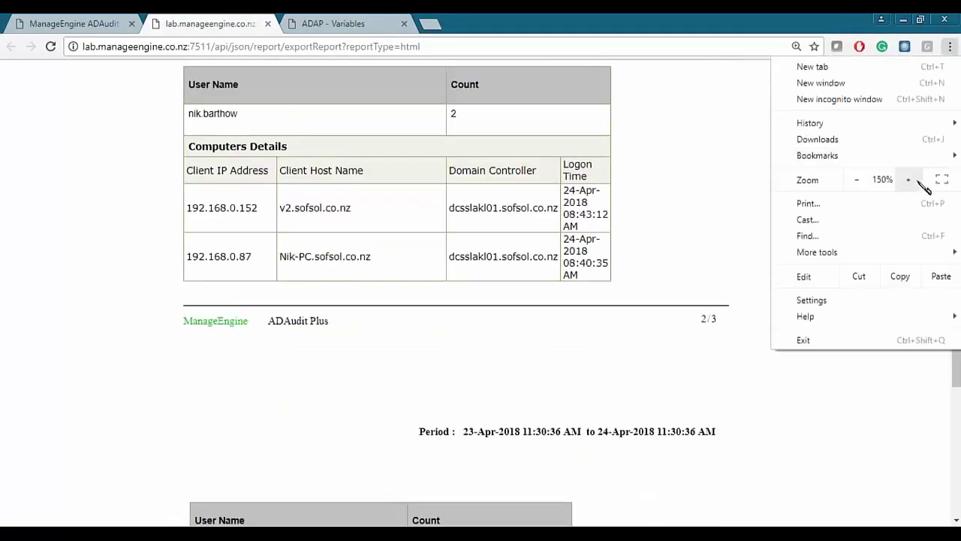
left_click(856, 180)
left_click(856, 180)
left_click(855, 180)
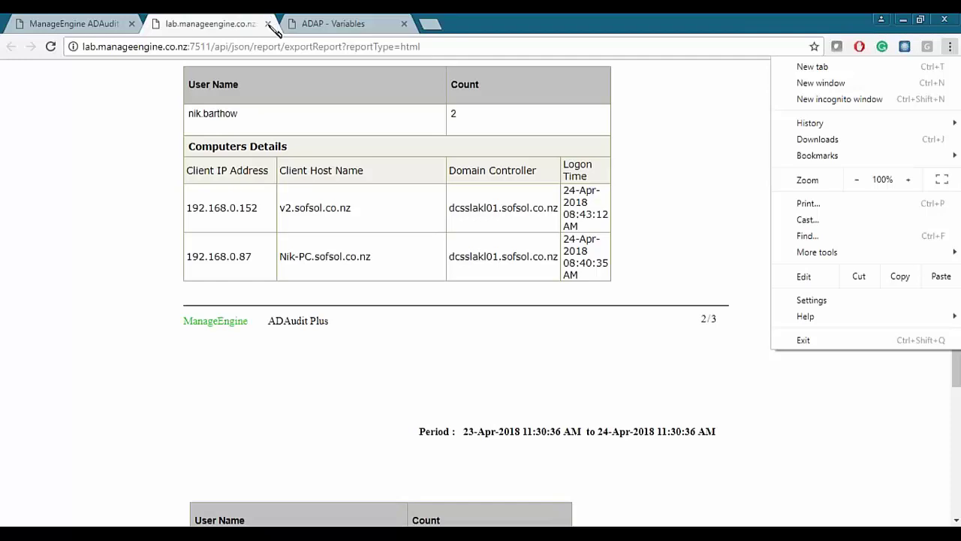
left_click(105, 23)
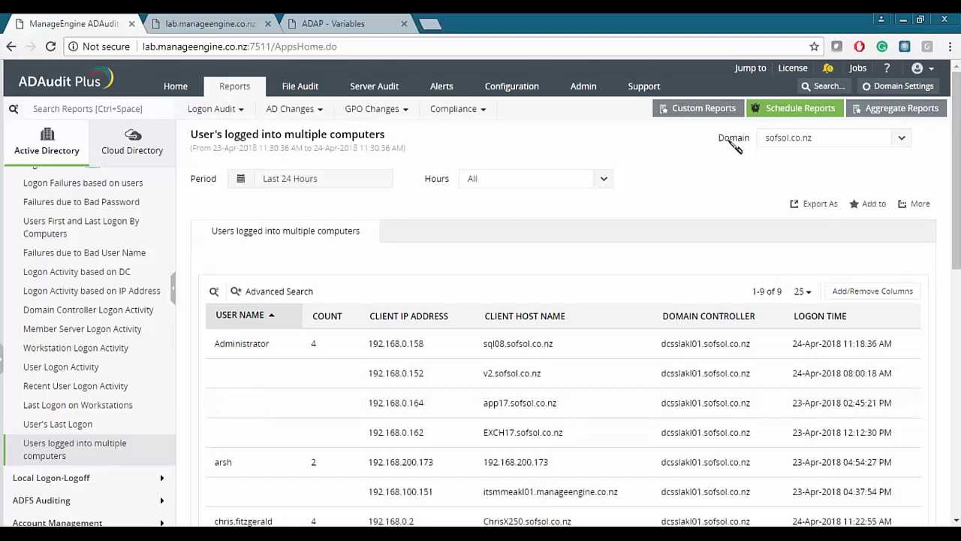
- Open a new scheduled report form and examine its report selection, frequency and storage settings
left_click(801, 110)
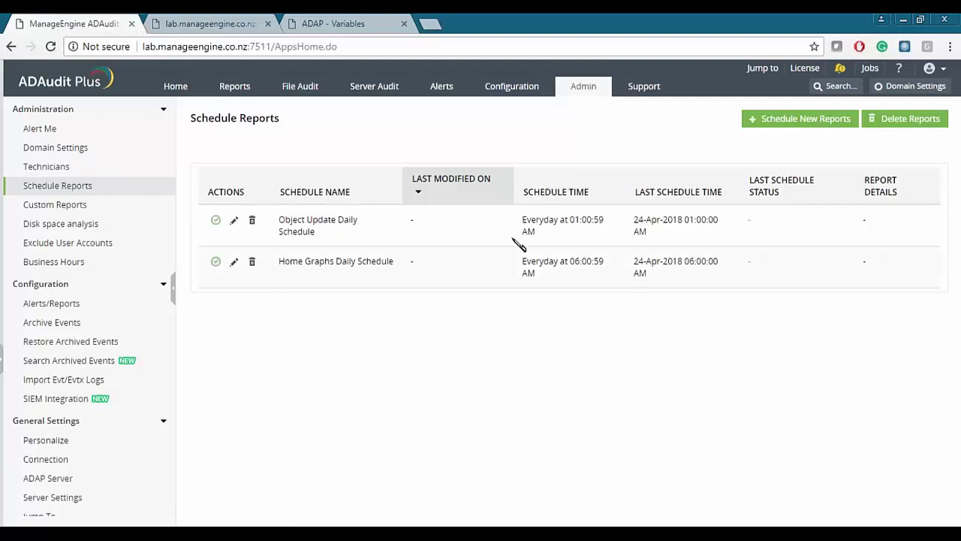
left_click(794, 120)
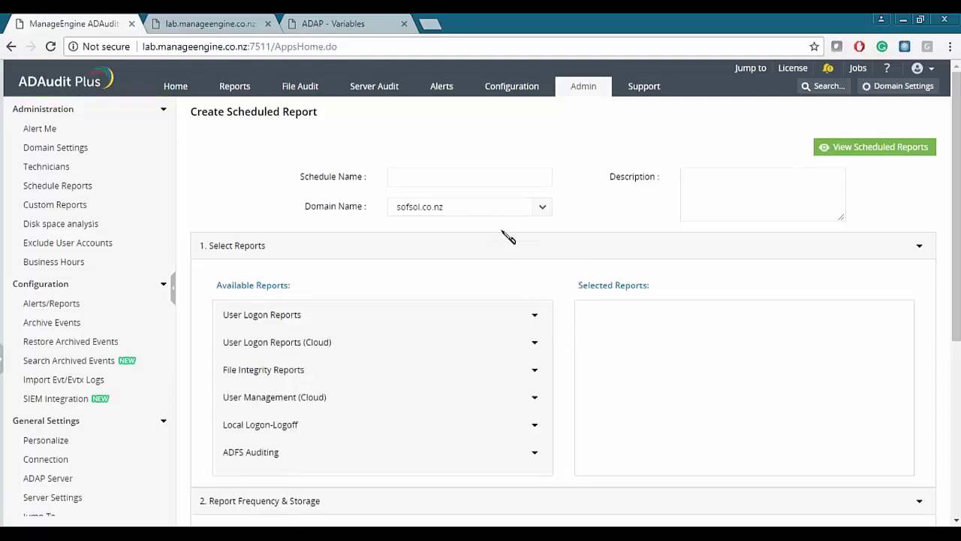
scroll(509, 238, "down", 3)
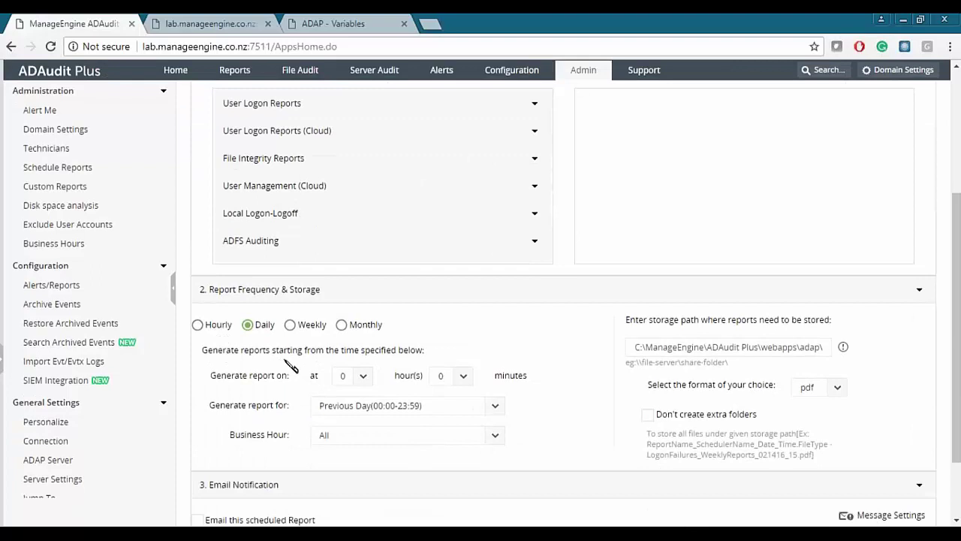
scroll(301, 366, "down", 2)
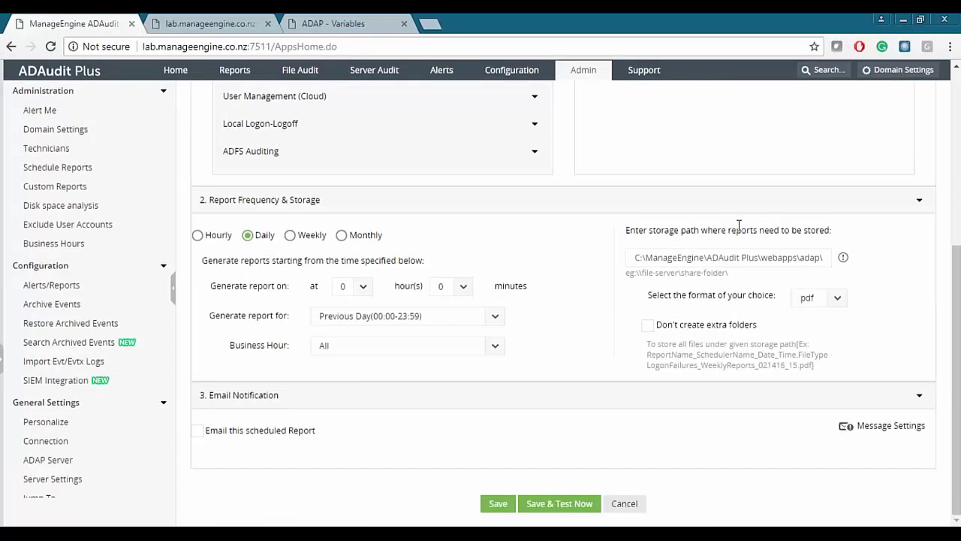
- Enable emailing of the scheduled report and look at the recipient address field
left_click(198, 430)
scroll(301, 428, "down", 1)
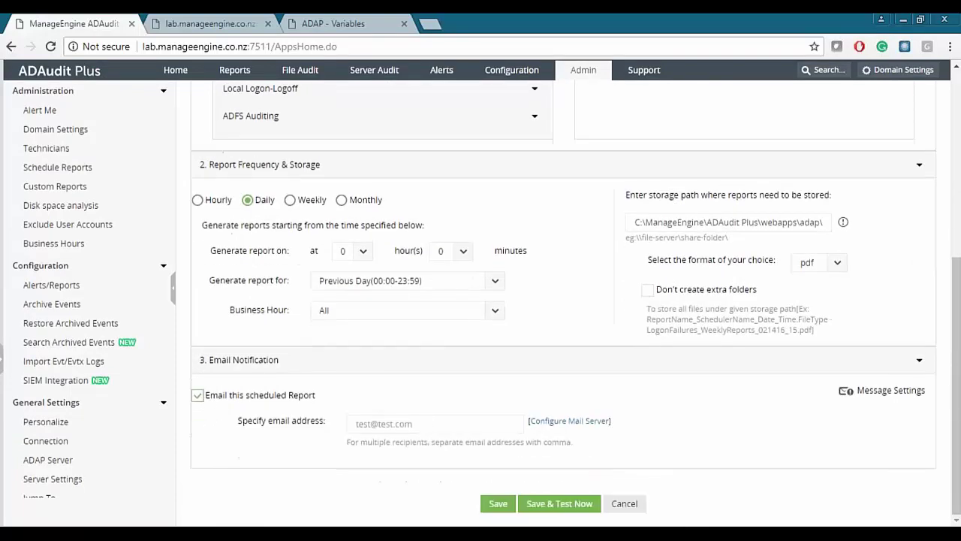
left_click(474, 420)
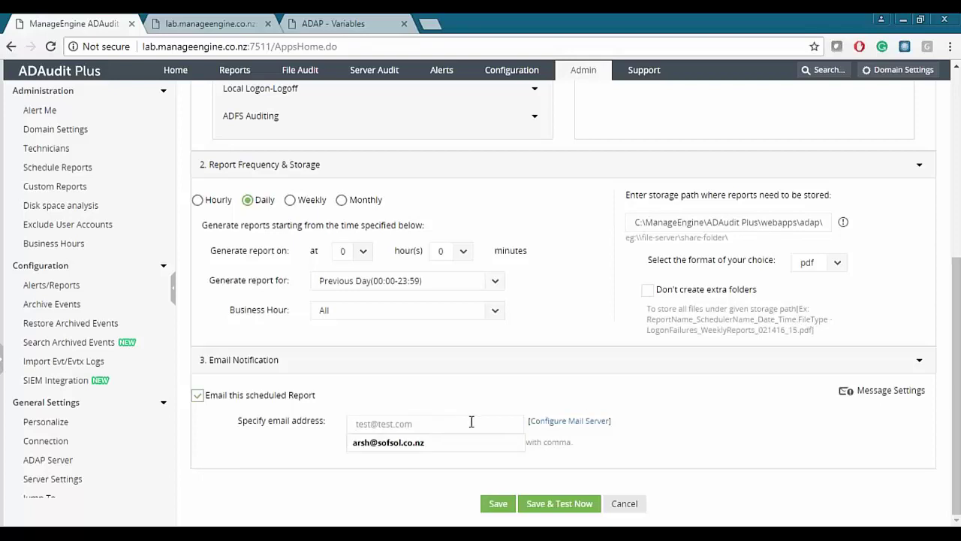
left_click(436, 424)
scroll(515, 423, "up", 5)
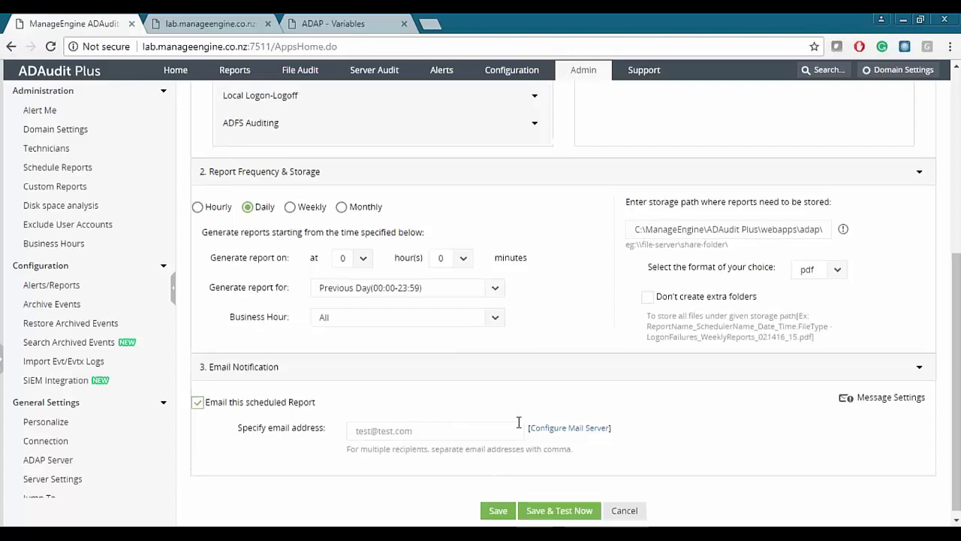
scroll(436, 301, "up", 1)
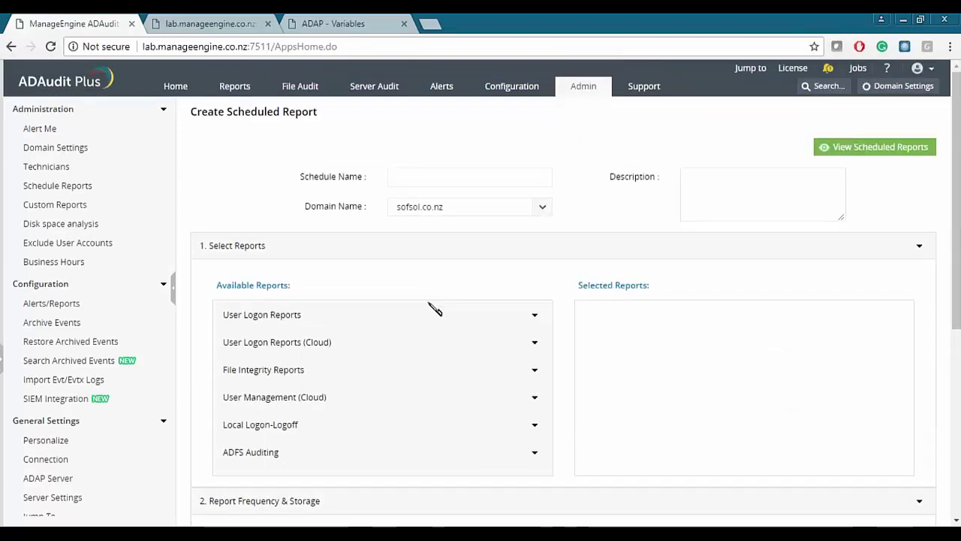
- Return to the Users logged into multiple computers report and start a new report profile from it
left_click(234, 86)
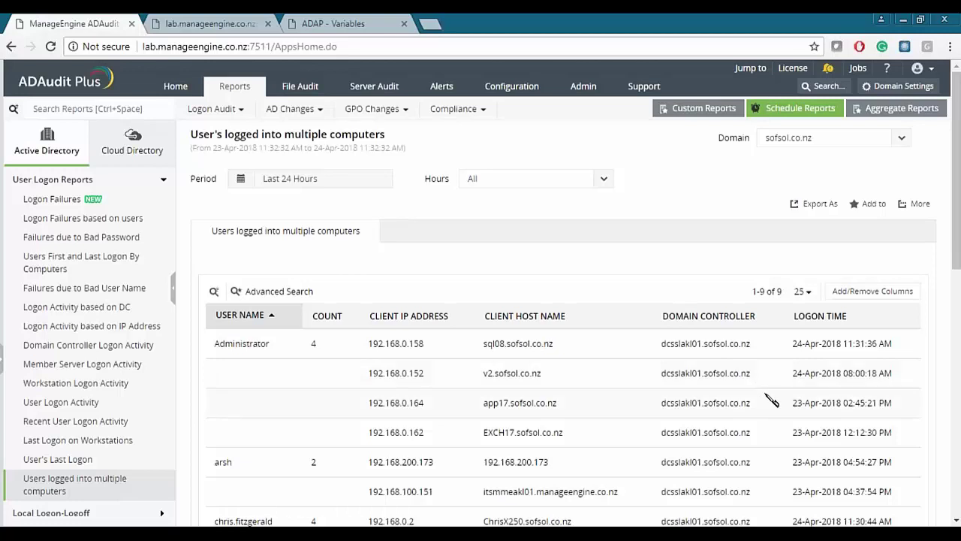
left_click(918, 204)
left_click(861, 242)
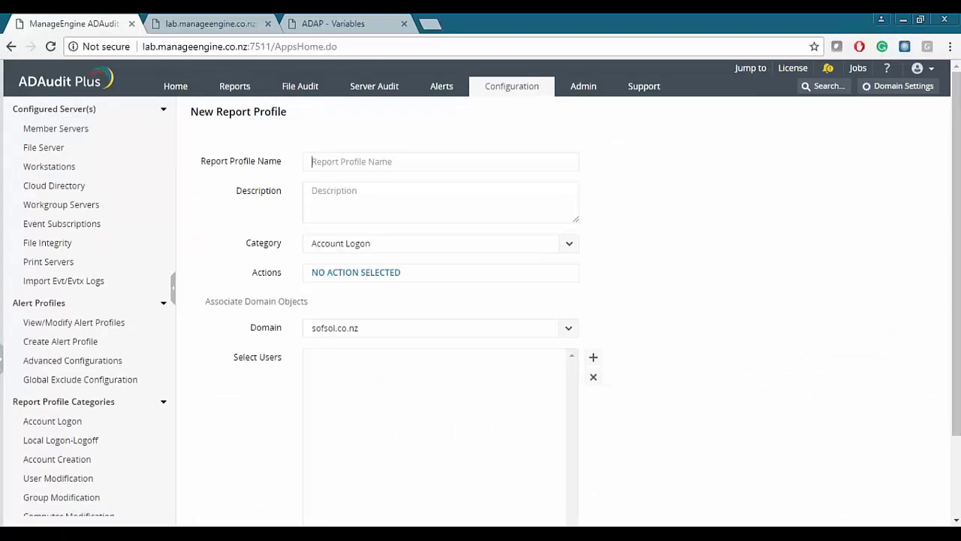
- Enter "Admin's Password" as the report profile's name and description, and set its category to User Modification
type("Admin's Password")
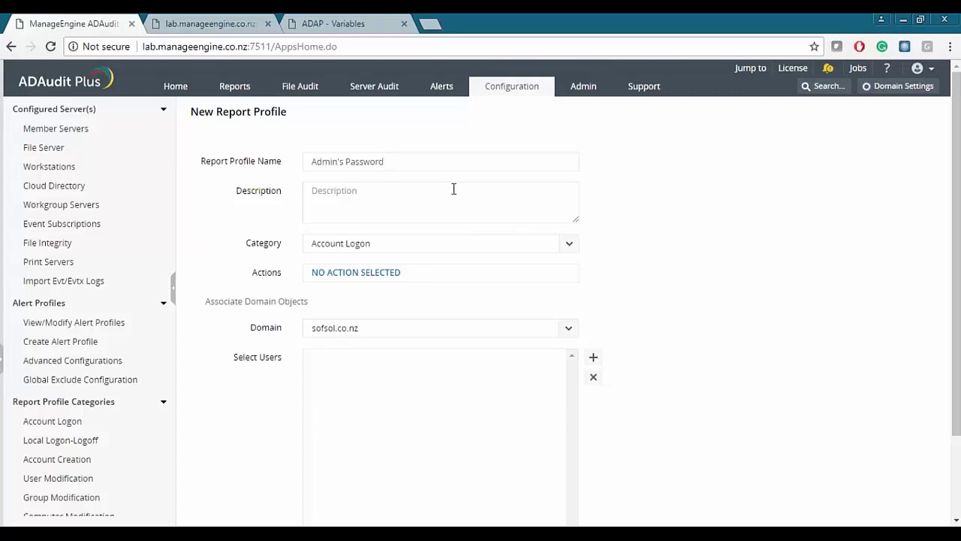
key("ctrl+a")
key("ctrl+c")
left_click(374, 195)
key("ctrl+v")
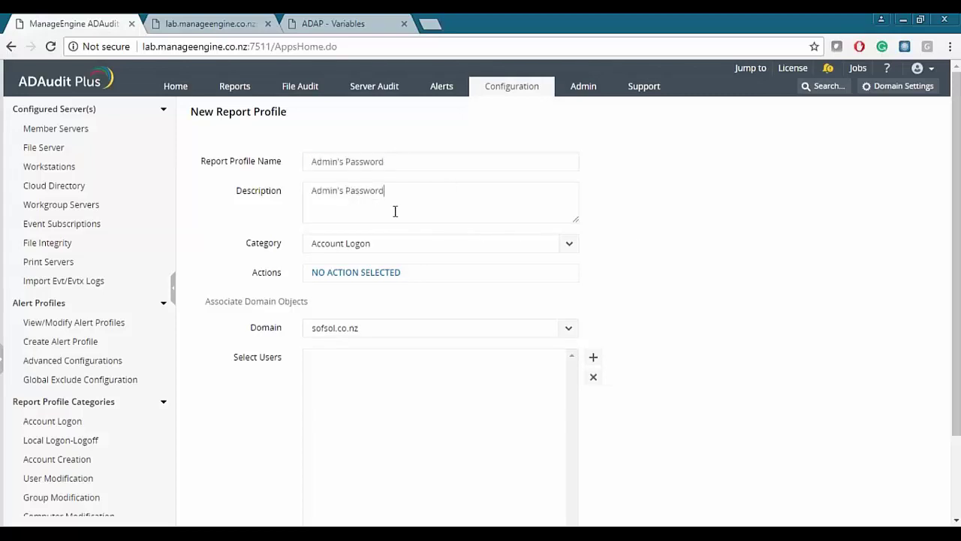
left_click(462, 248)
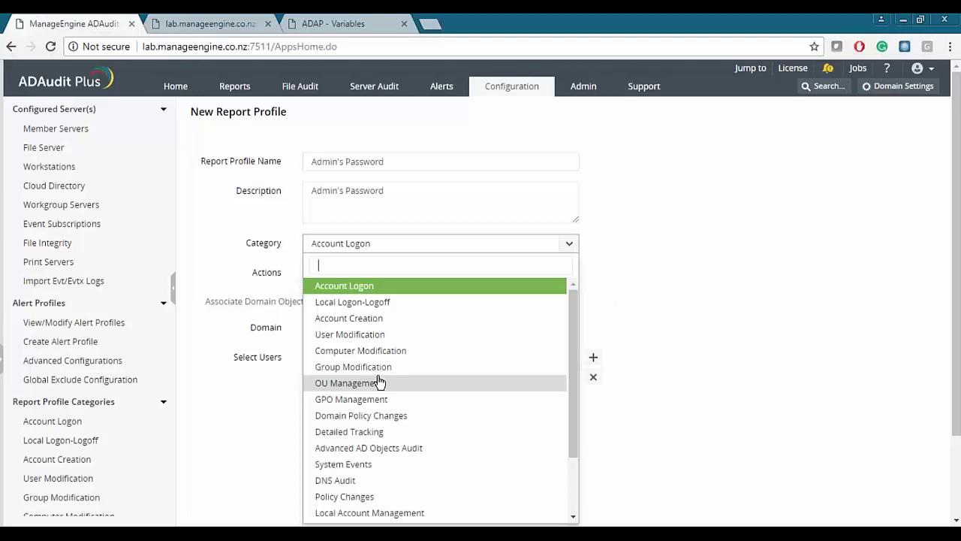
left_click(405, 334)
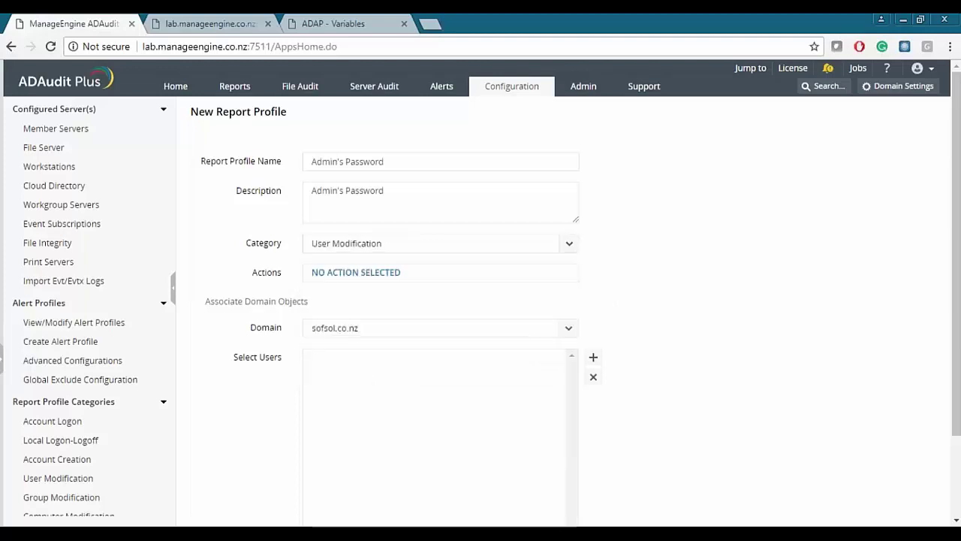
- Set the profile's actions to User Password was changed, User Account Modified and User Name Changed
left_click(425, 275)
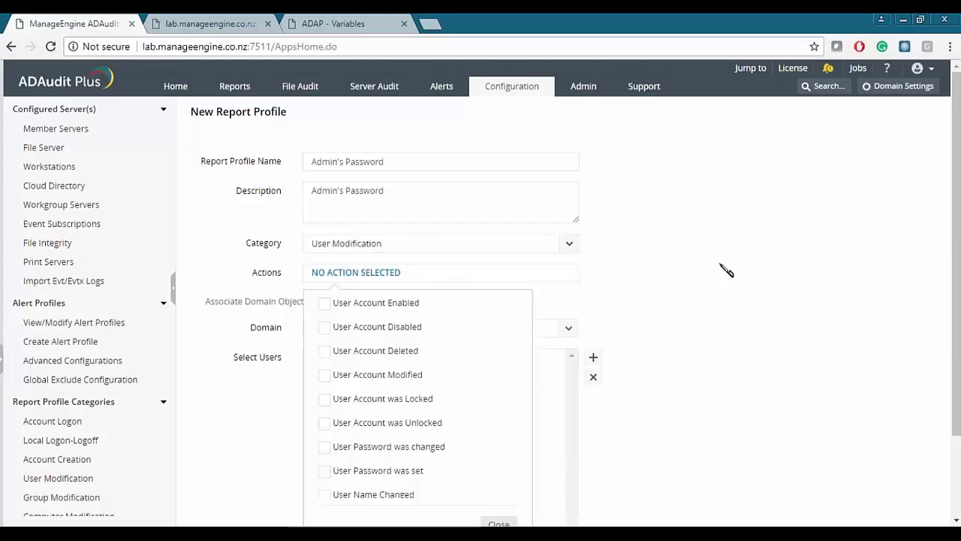
scroll(726, 271, "down", 1)
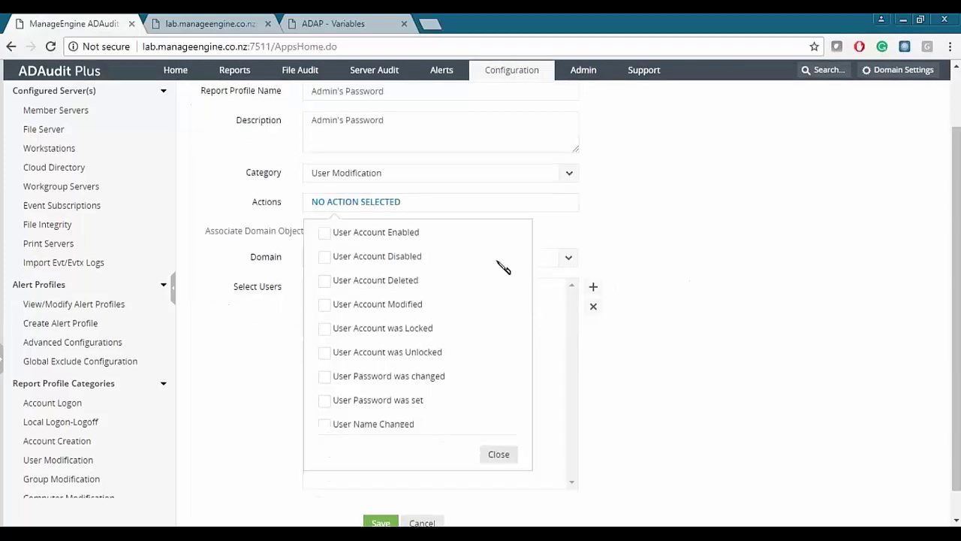
left_click(325, 377)
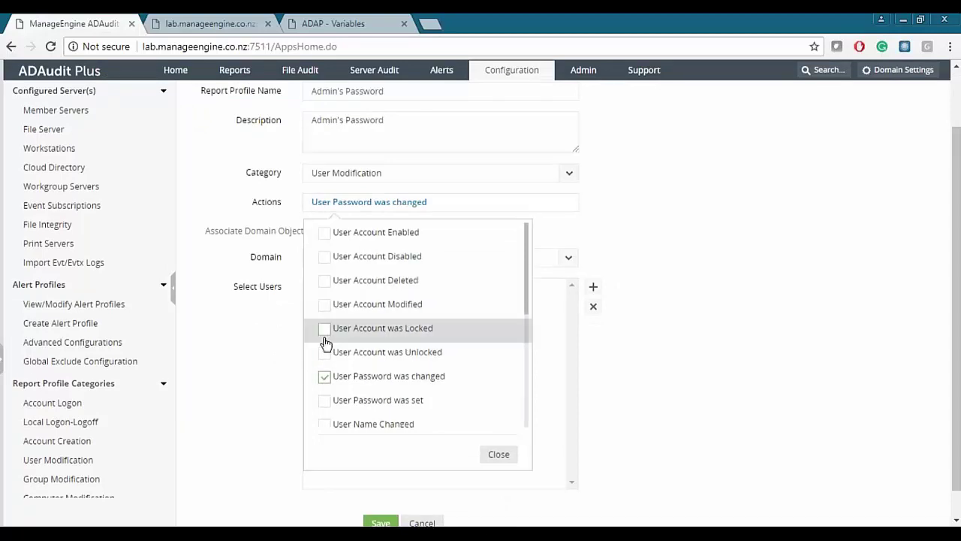
left_click(325, 305)
scroll(330, 400, "down", 1)
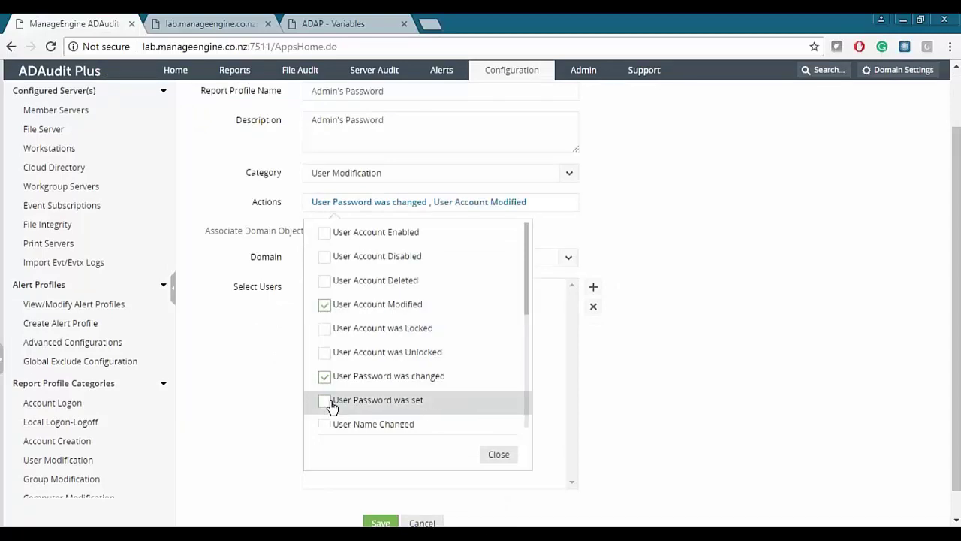
scroll(326, 397, "down", 1)
left_click(324, 391)
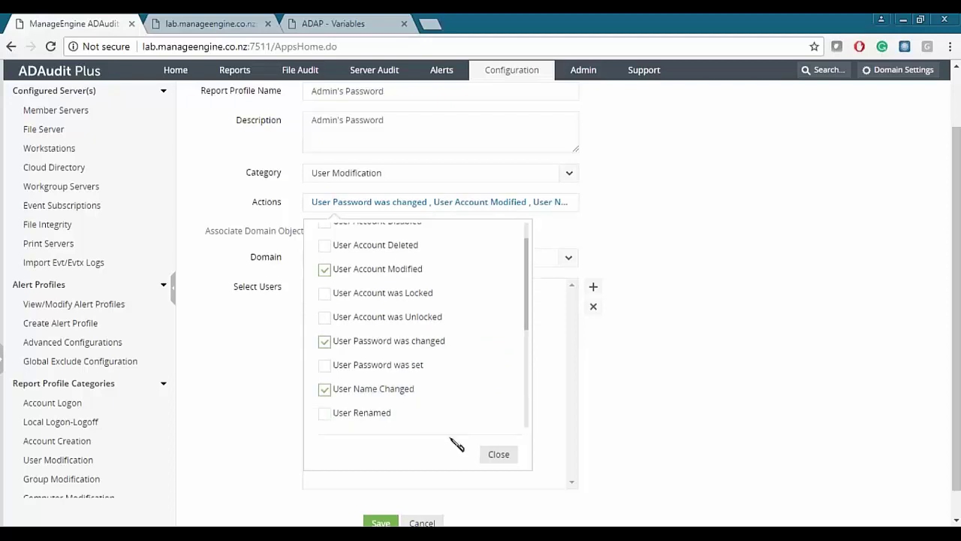
left_click(672, 369)
- Add the Administrator account and one employee's user account from the sofsol.co.nz domain to the profile and save it
left_click(392, 263)
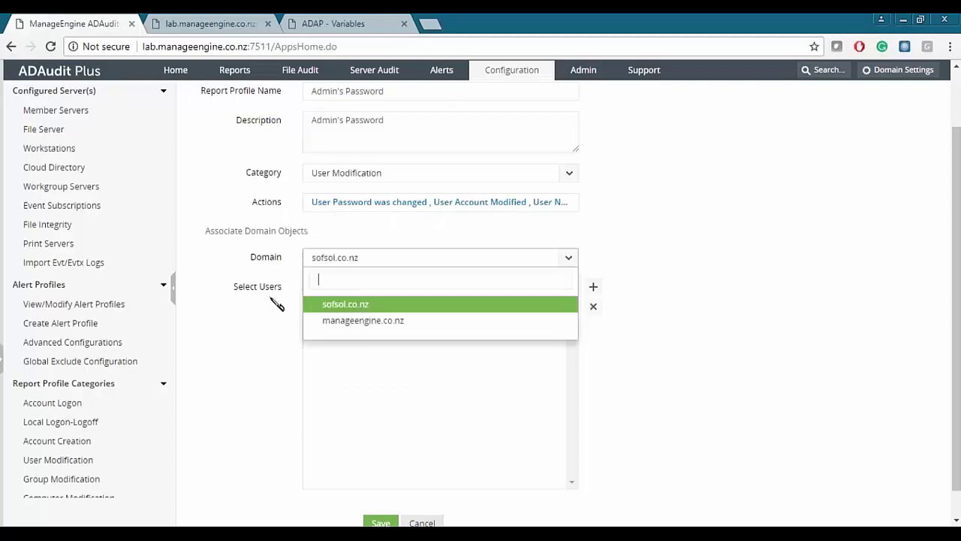
left_click(239, 356)
left_click(593, 286)
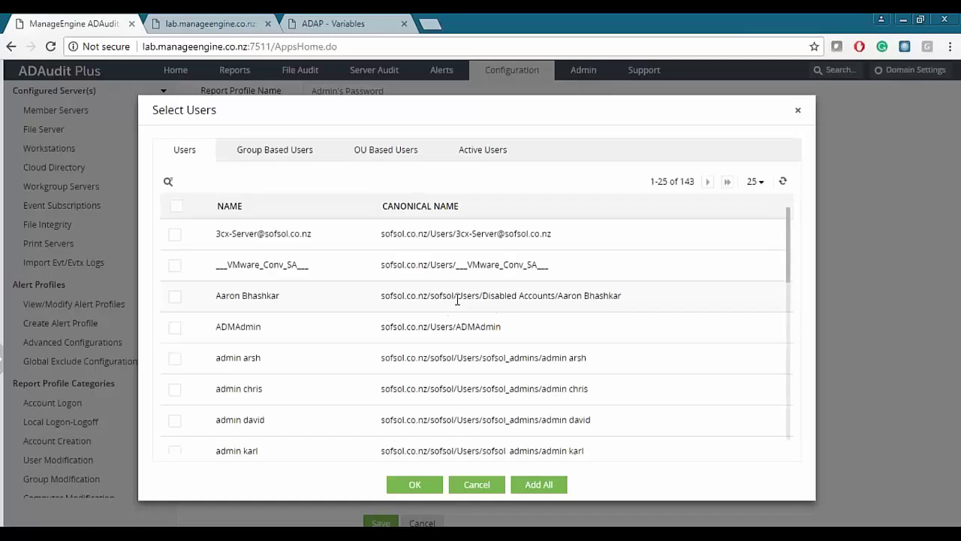
scroll(429, 328, "down", 3)
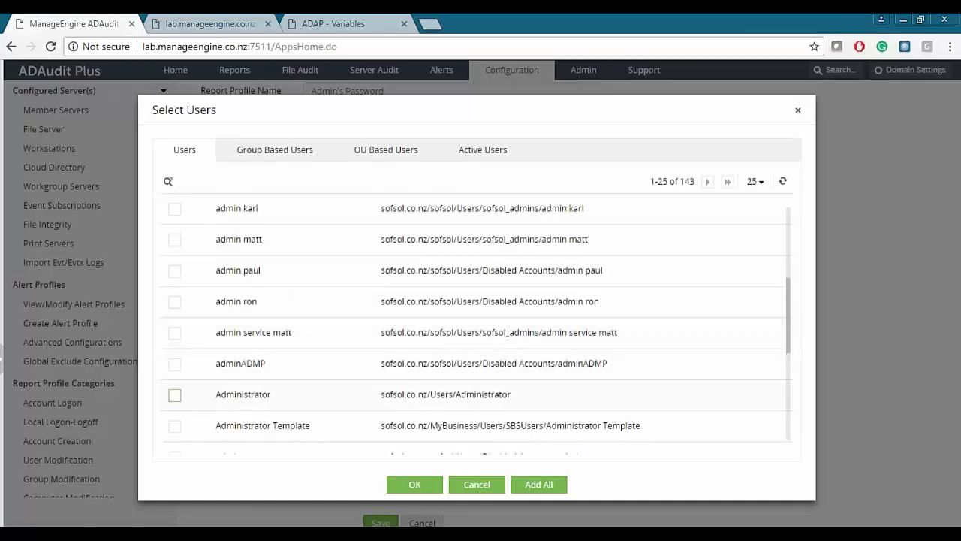
scroll(311, 401, "down", 3)
left_click(174, 401)
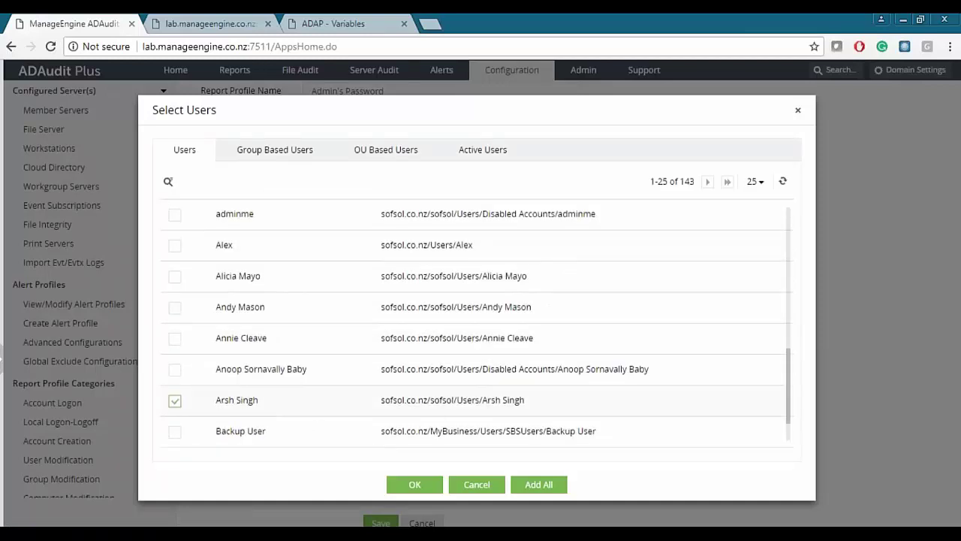
left_click(412, 487)
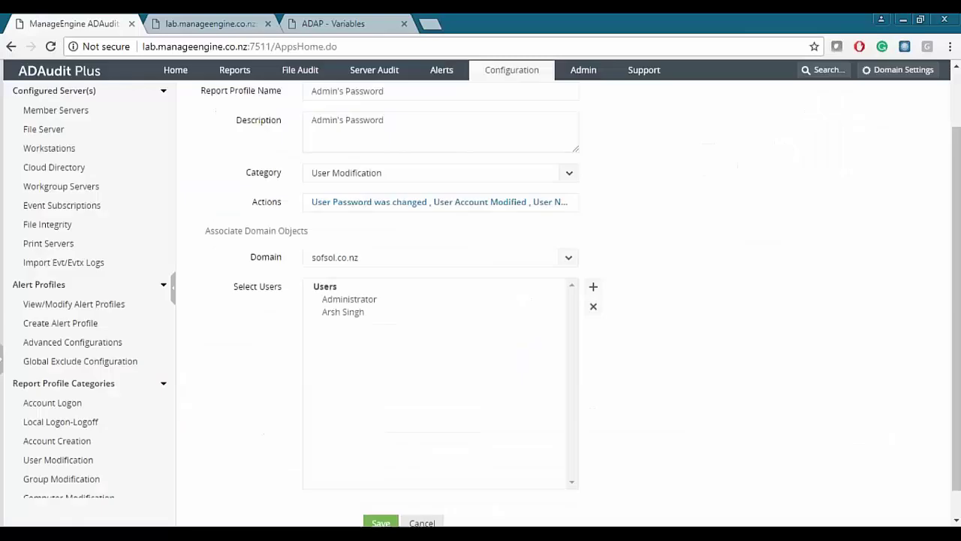
scroll(711, 309, "down", 1)
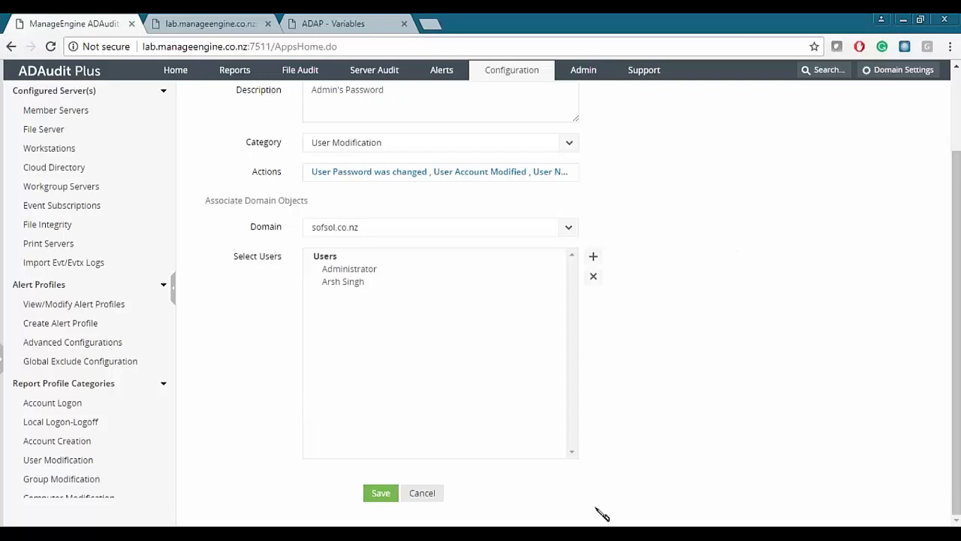
left_click(380, 493)
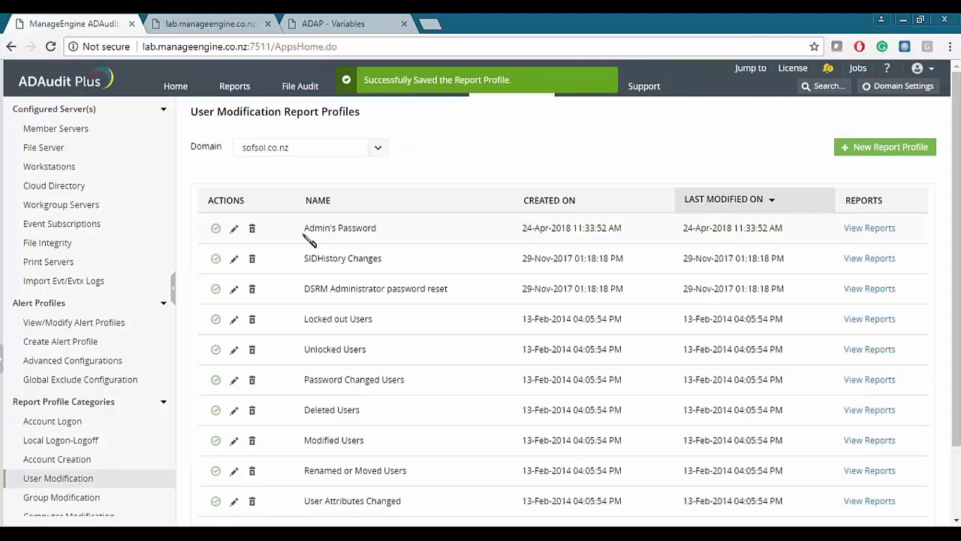
- View the report of the Admin's Password profile and find its entry among the profile based reports
left_click_drag(304, 227, 377, 228)
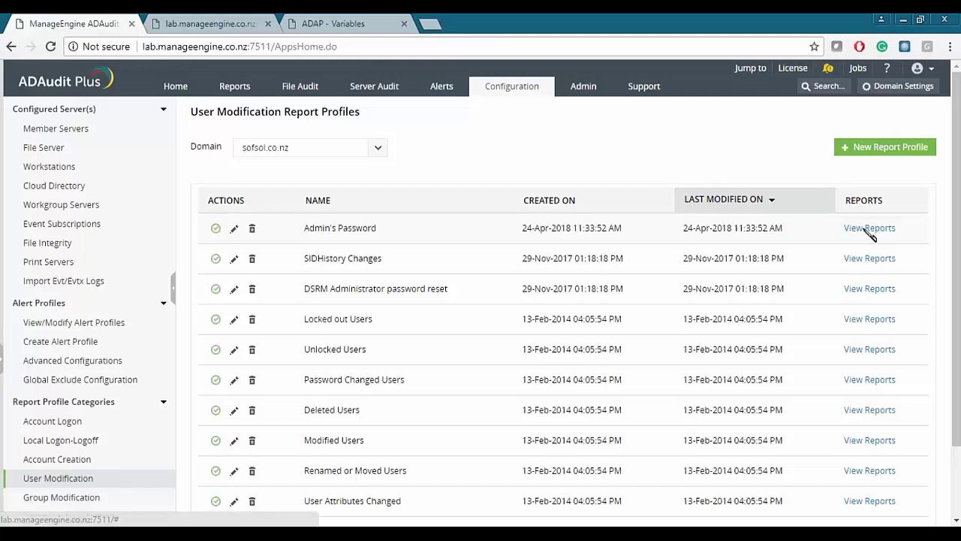
left_click_drag(898, 228, 843, 228)
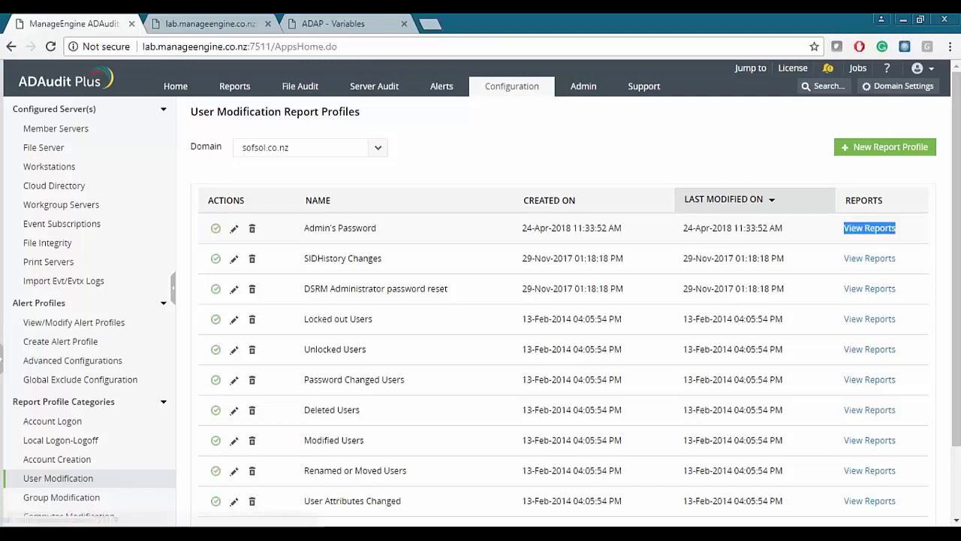
left_click(880, 229)
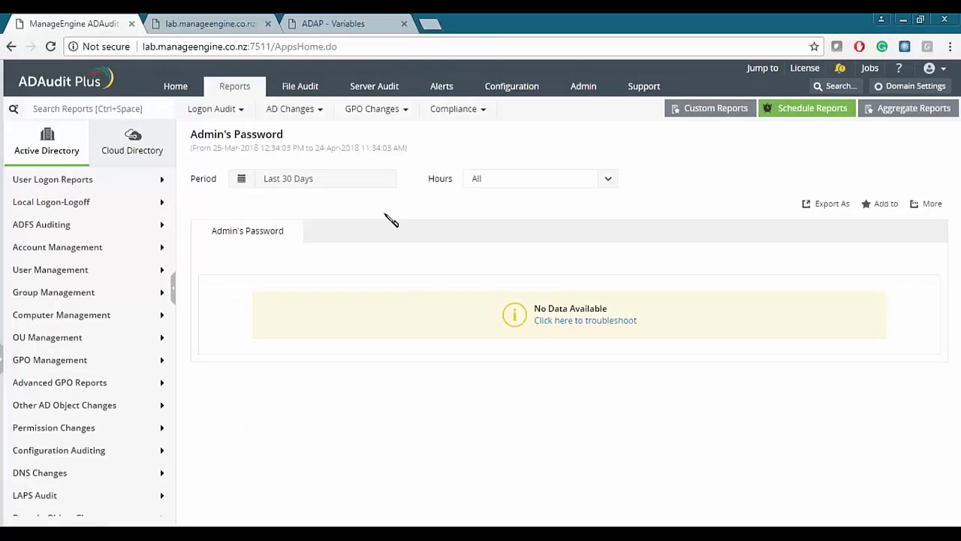
scroll(101, 294, "down", 4)
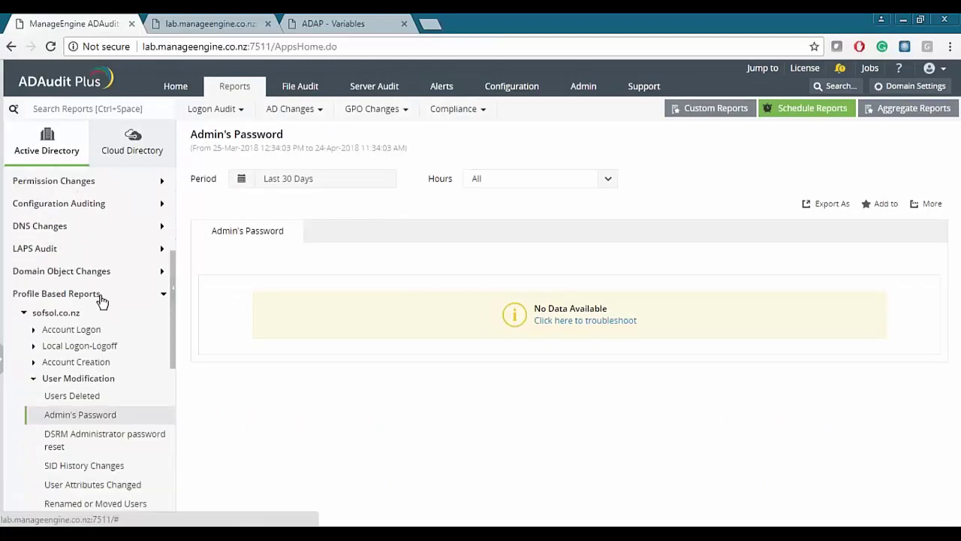
scroll(101, 298, "down", 1)
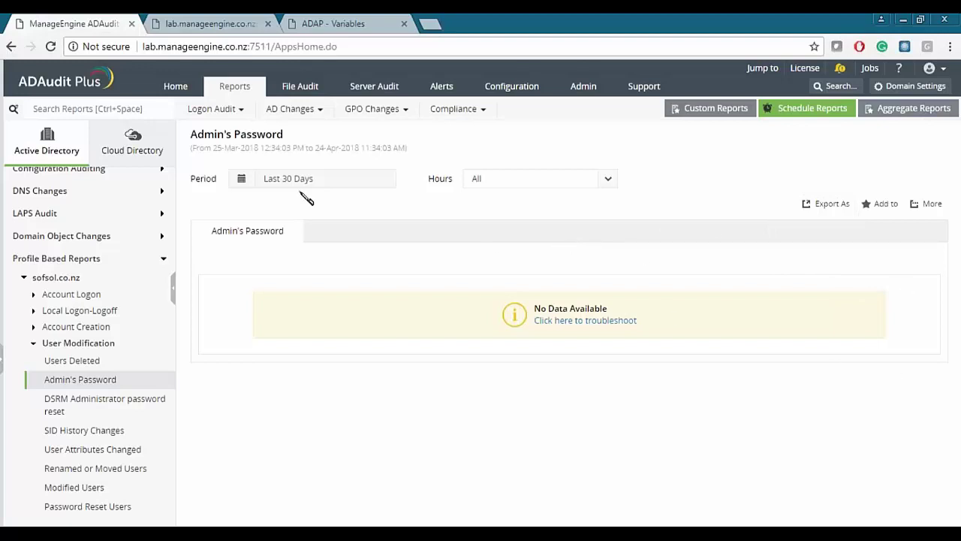
- Collapse the profile based reports, open the Logon Failures report under User Logon Reports and examine its chart and entries
left_click(233, 90)
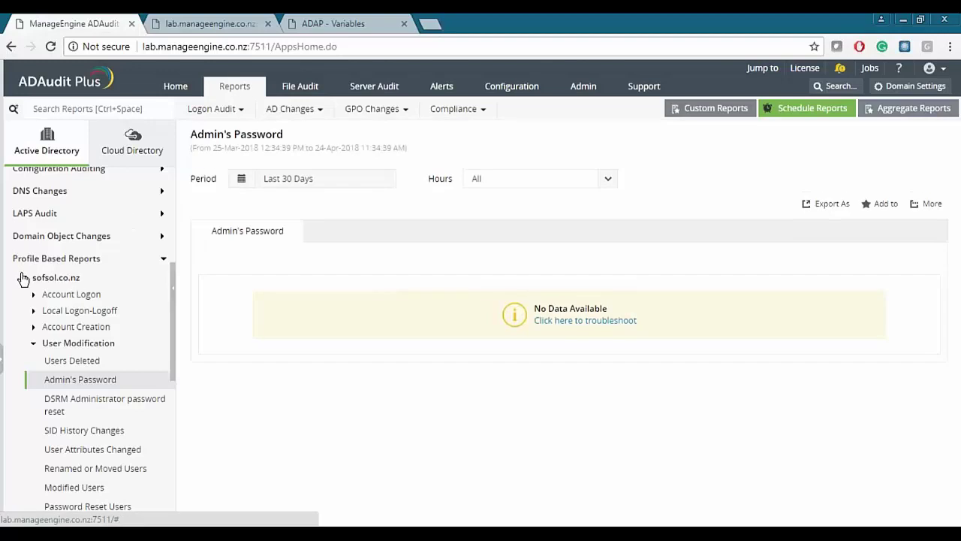
left_click(163, 258)
scroll(113, 283, "up", 5)
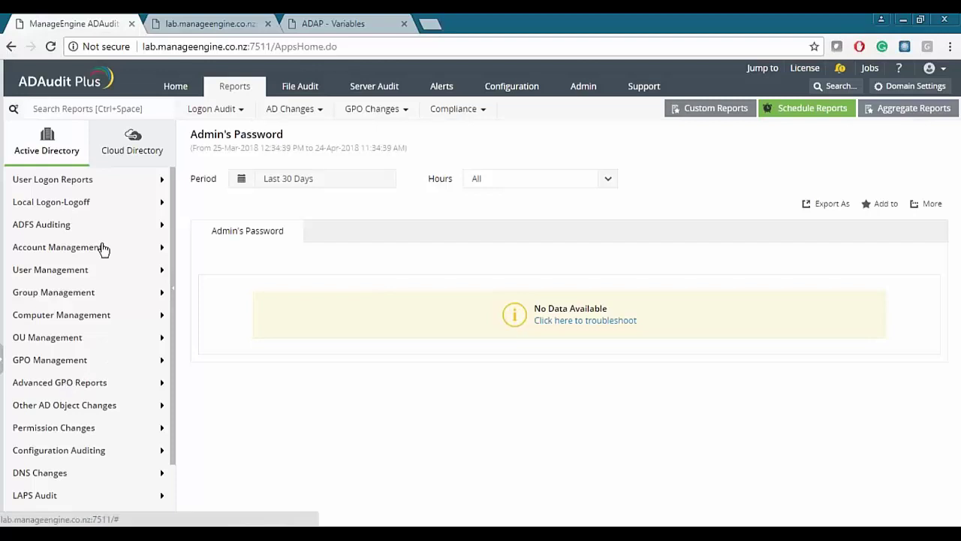
left_click(75, 180)
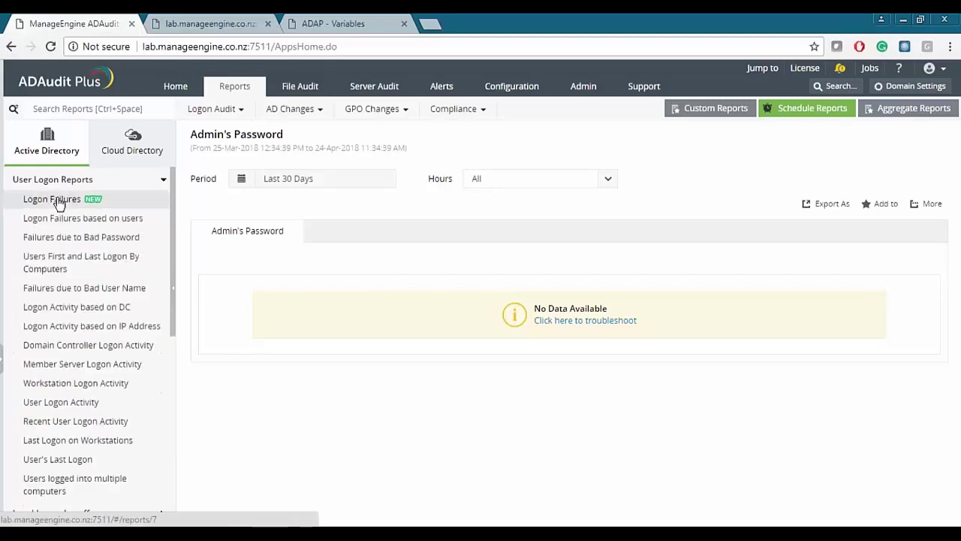
left_click(79, 201)
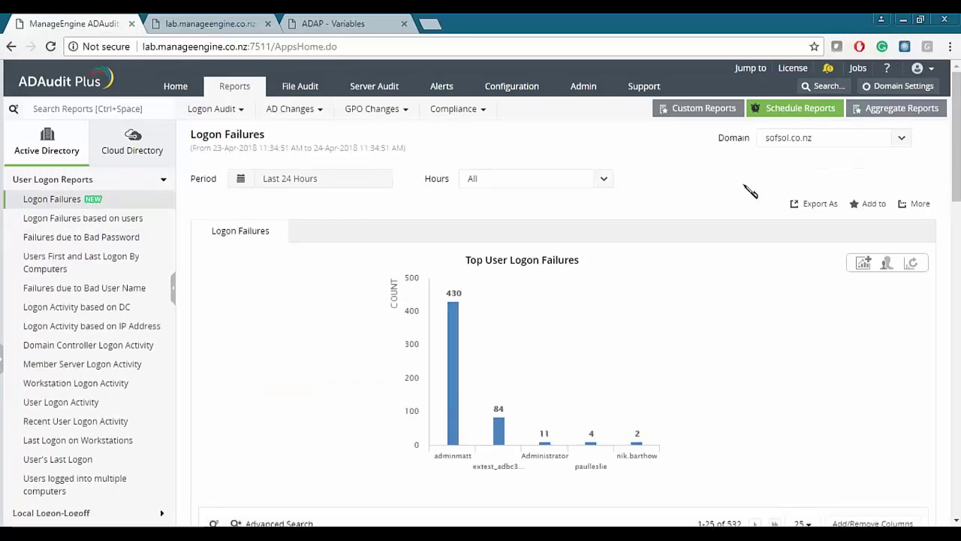
scroll(750, 191, "down", 2)
scroll(749, 192, "down", 3)
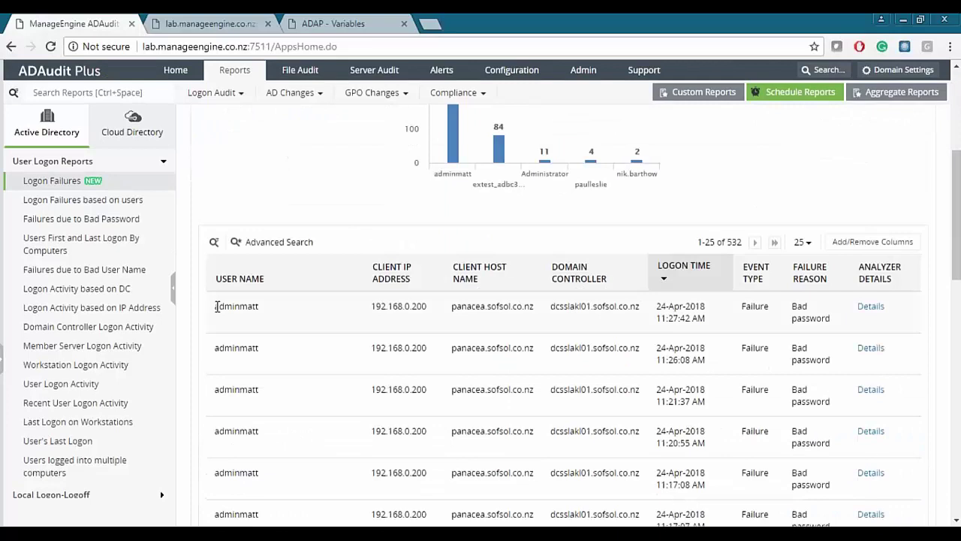
left_click_drag(216, 307, 268, 313)
left_click(342, 216)
scroll(559, 338, "up", 2)
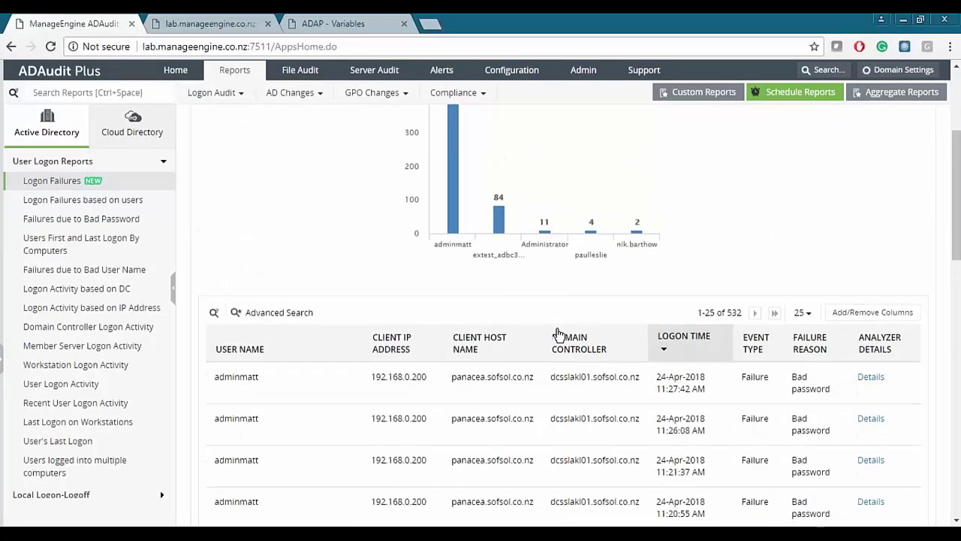
scroll(560, 334, "up", 1)
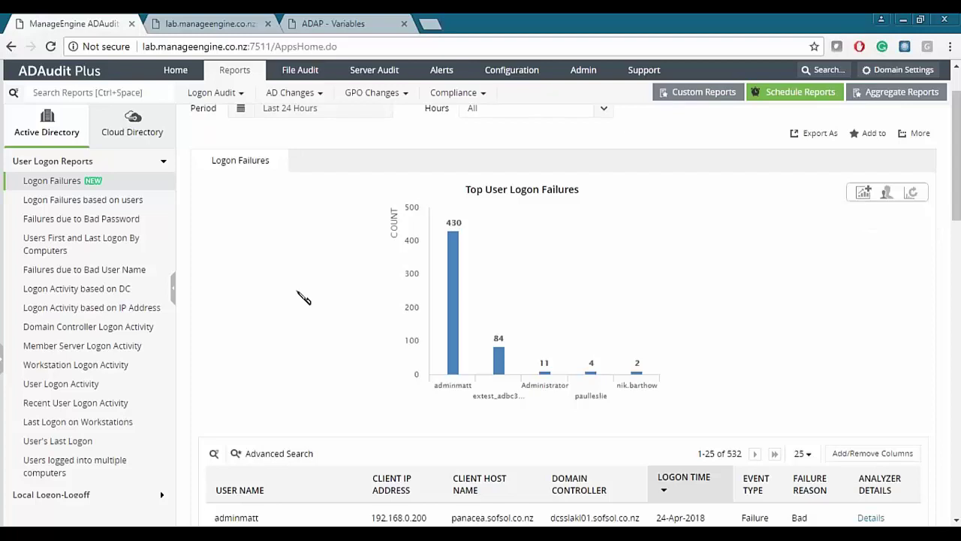
- Open the User Attendance report under Local Logon-Logoff and look at its object selection
scroll(84, 257, "down", 4)
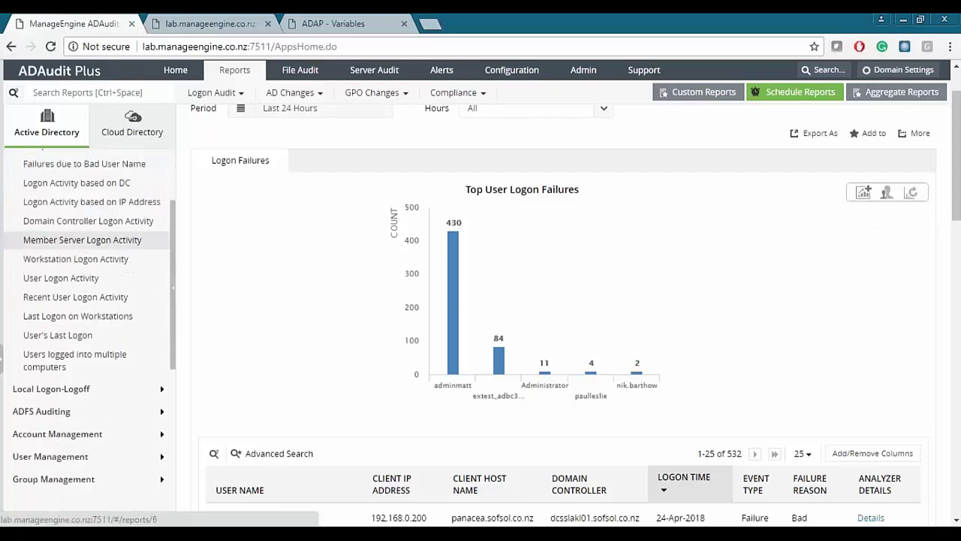
left_click(60, 353)
scroll(90, 338, "down", 3)
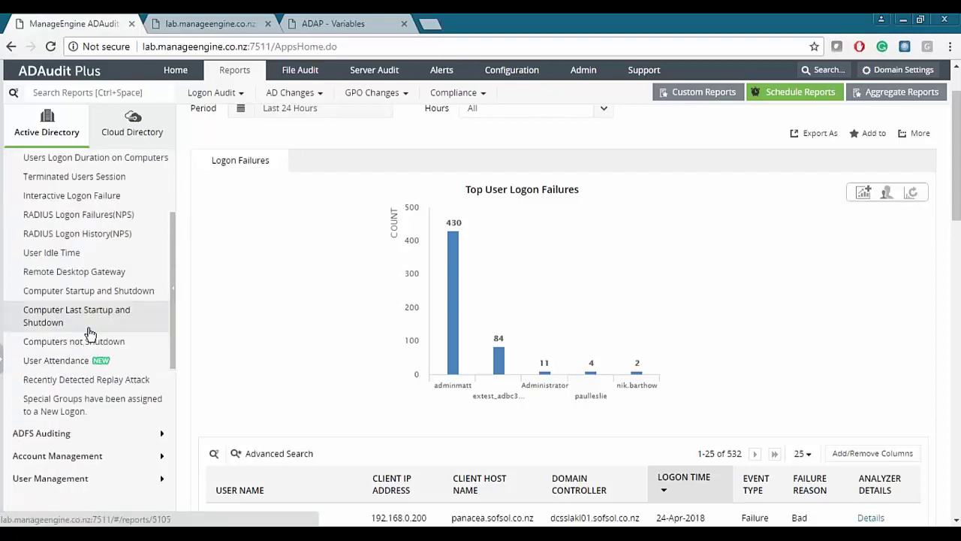
left_click(67, 361)
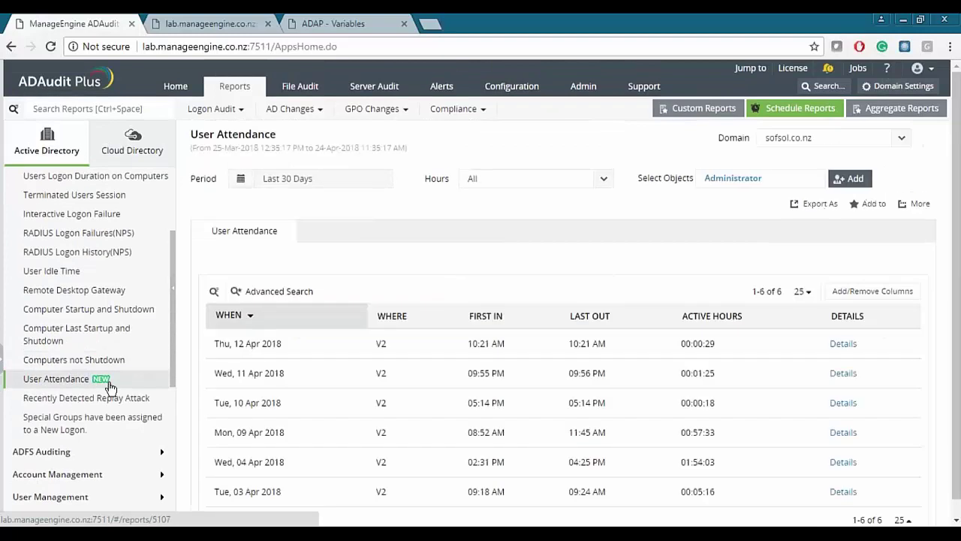
scroll(49, 382, "up", 4)
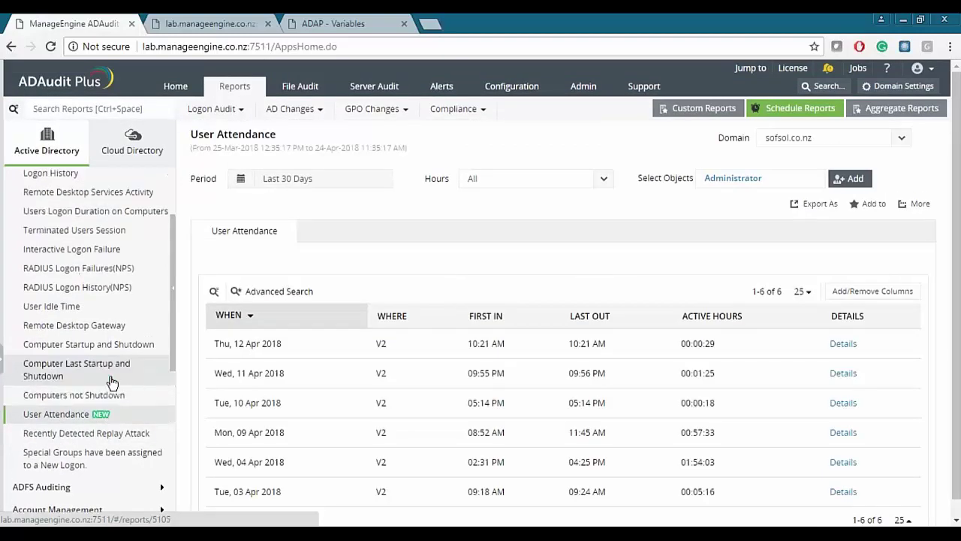
scroll(91, 409, "down", 1)
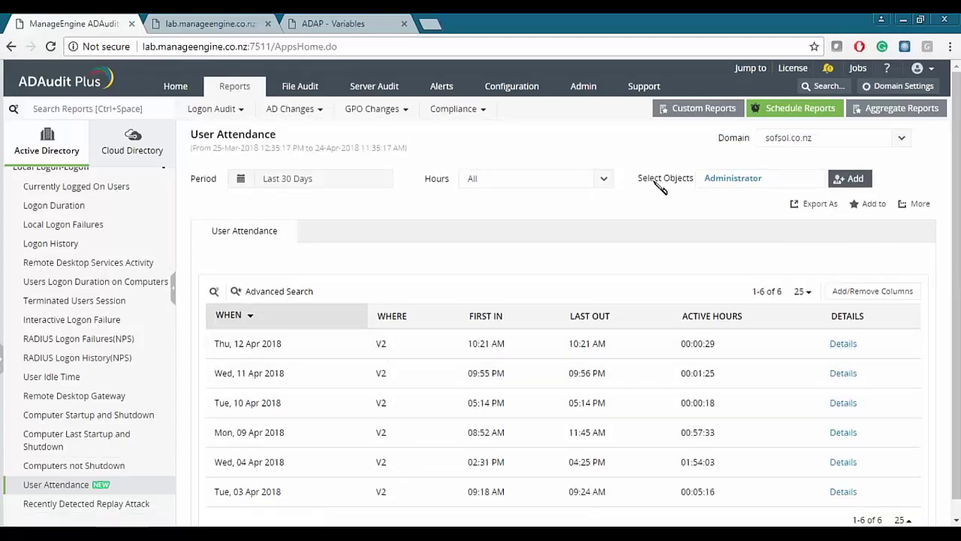
left_click_drag(638, 178, 694, 181)
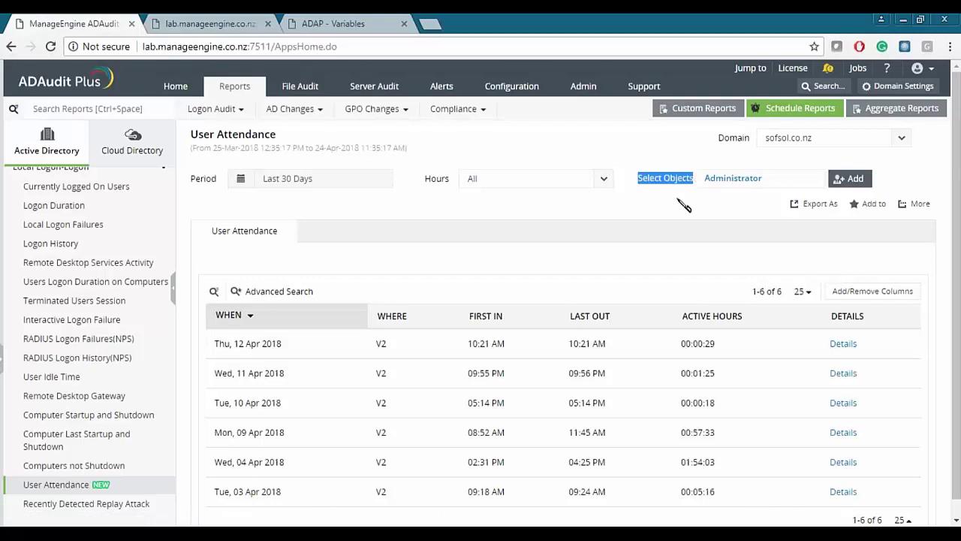
left_click(679, 202)
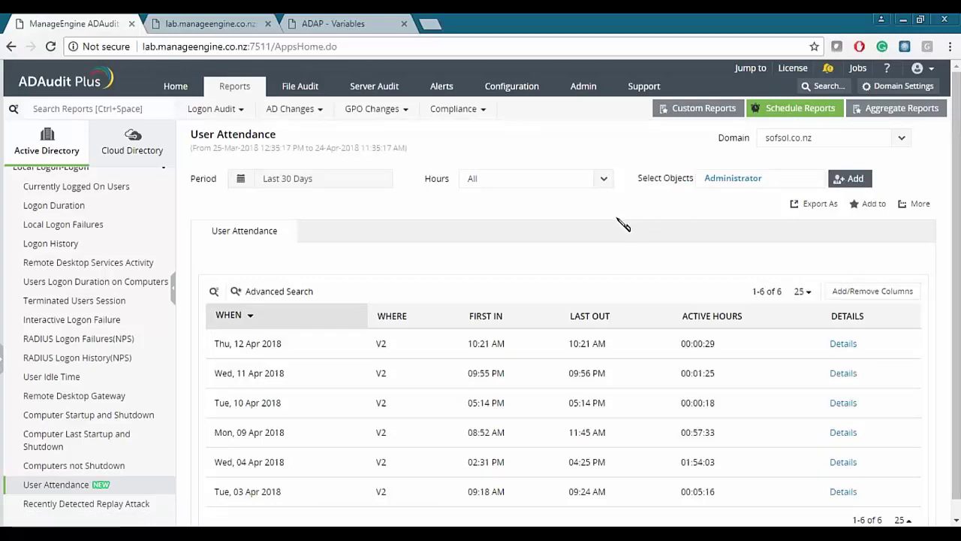
- Look through the remaining Active Directory report categories, from ADFS Auditing down to My Reports
scroll(97, 308, "down", 5)
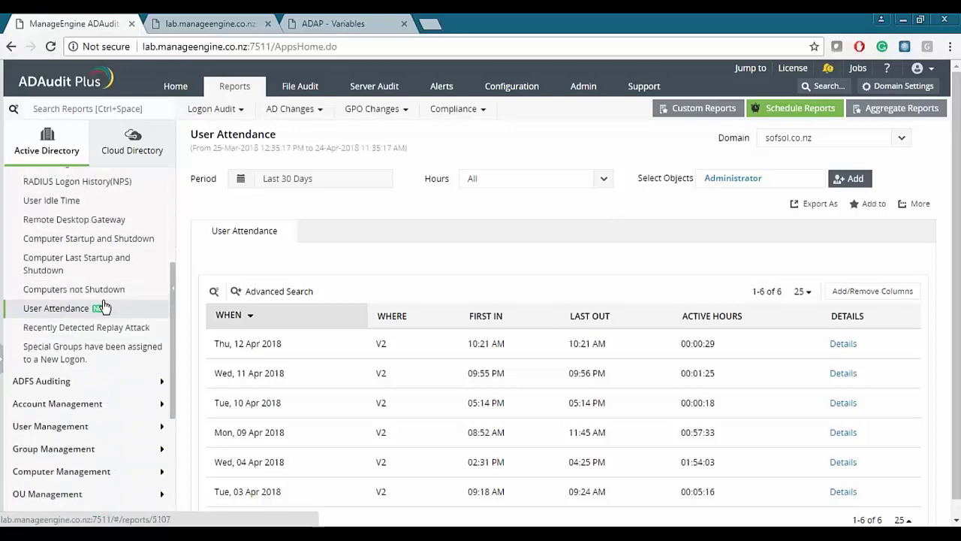
scroll(105, 308, "down", 2)
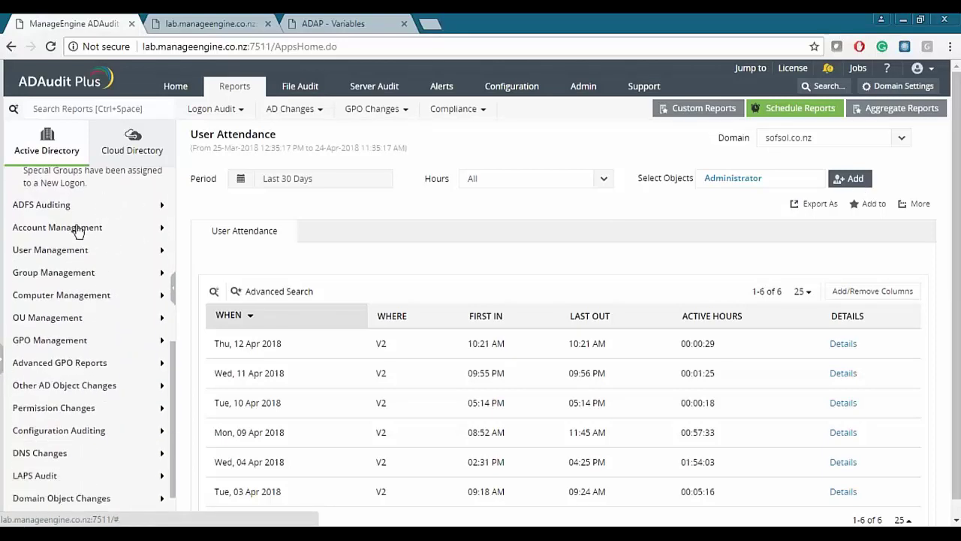
scroll(83, 235, "down", 1)
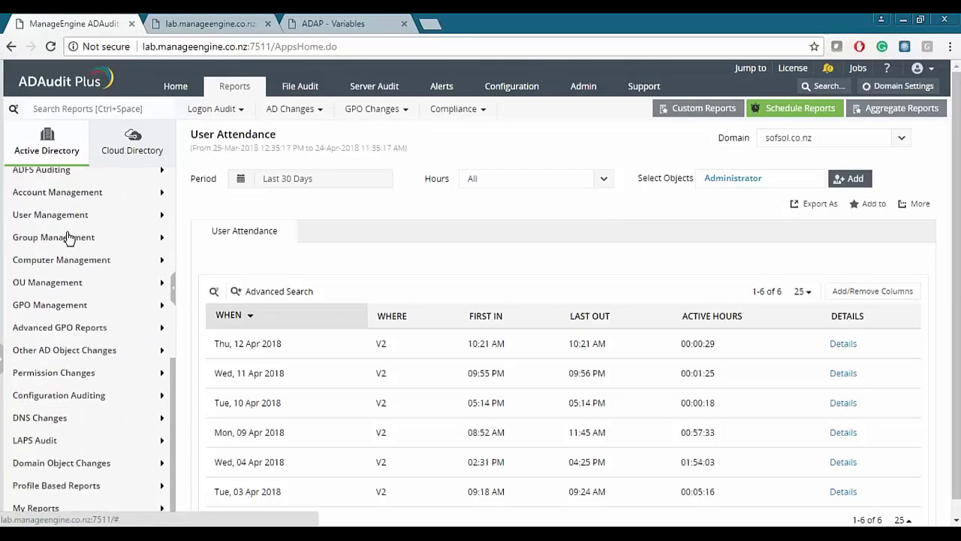
scroll(60, 360, "down", 1)
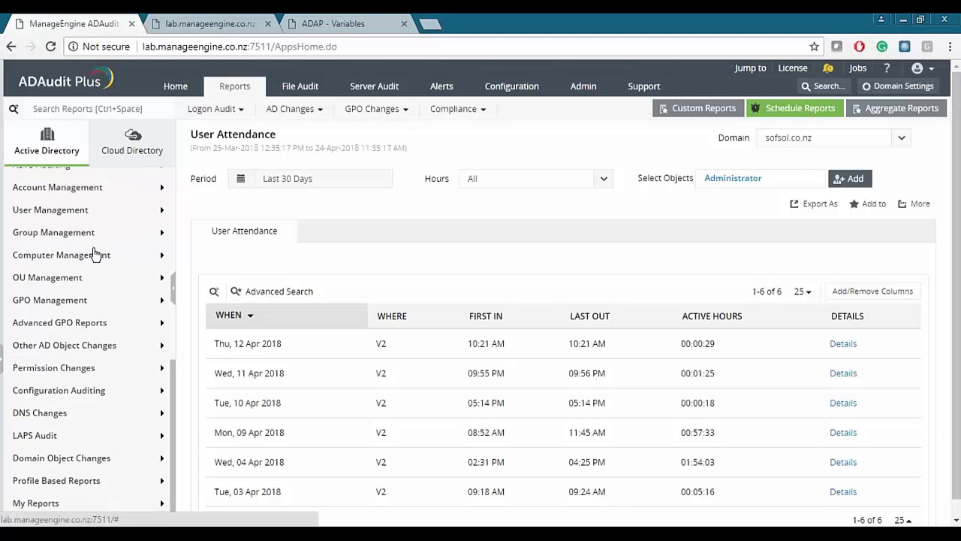
- Open the form for creating a custom report, review its report types and categories, and return to the reports
scroll(94, 255, "up", 10)
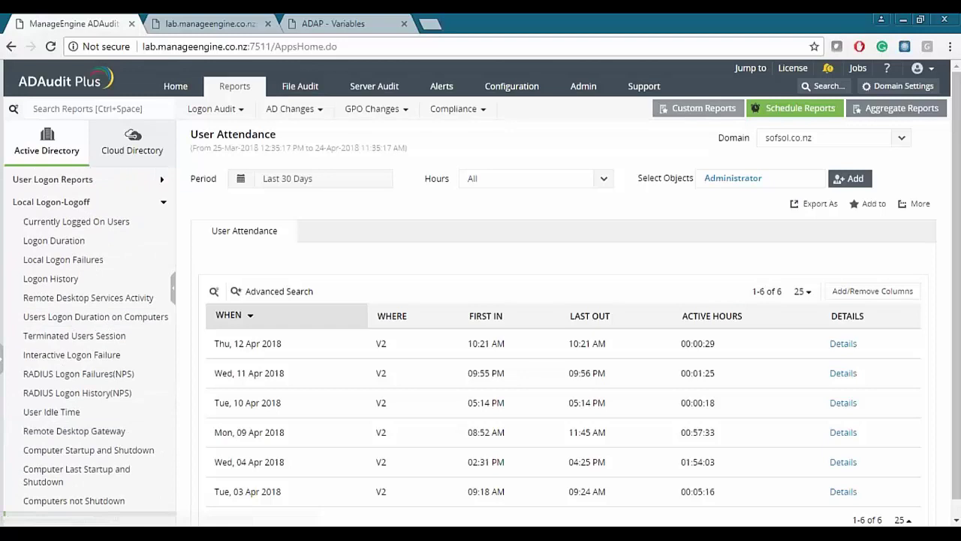
left_click(703, 108)
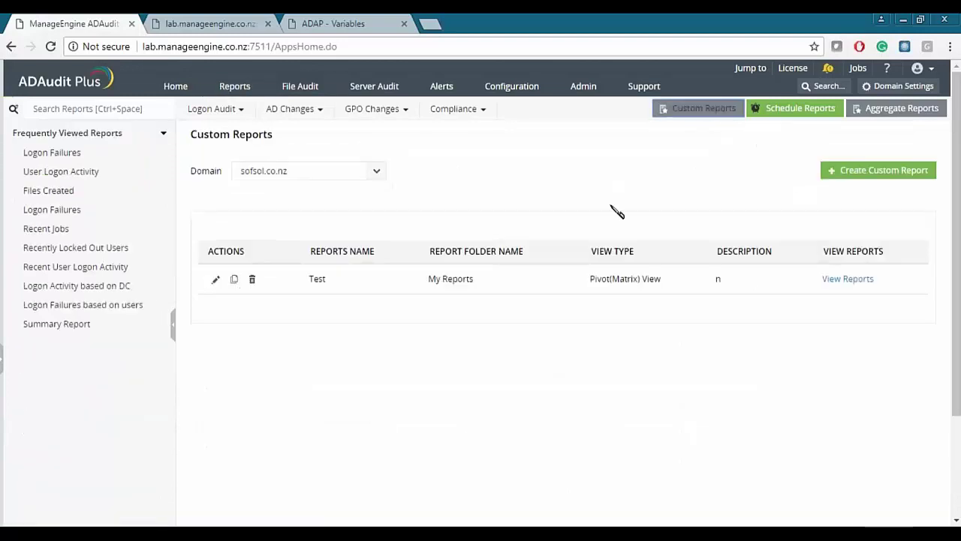
left_click(841, 173)
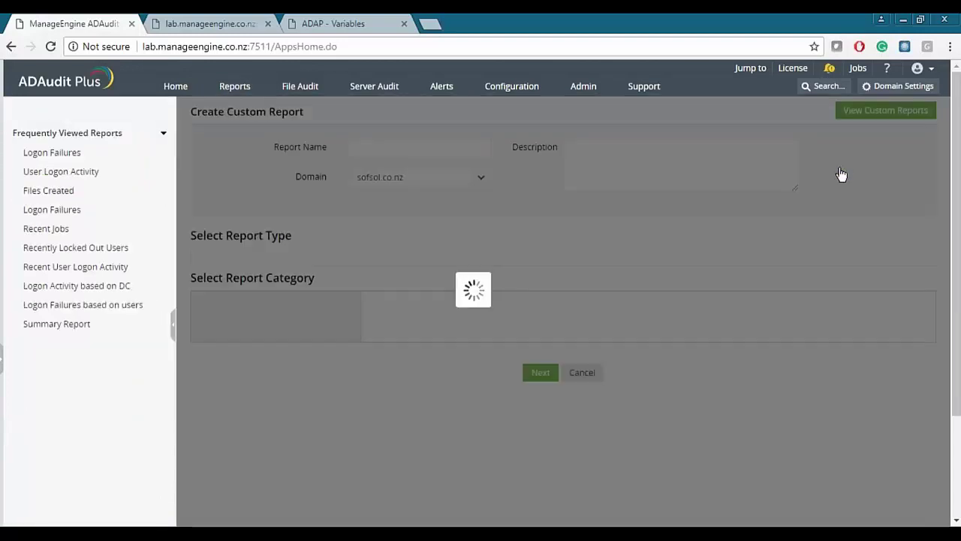
scroll(323, 286, "down", 1)
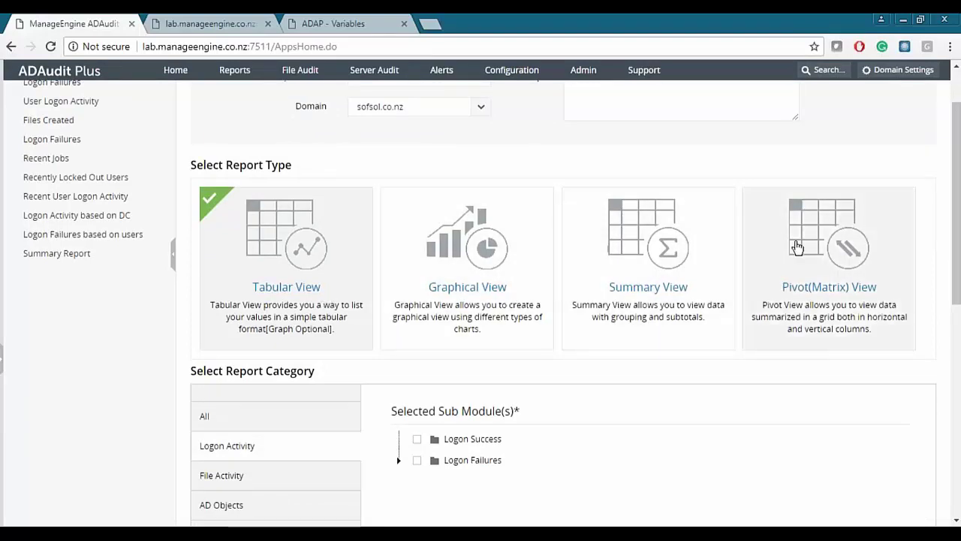
scroll(792, 244, "down", 1)
scroll(592, 227, "down", 2)
scroll(424, 397, "up", 4)
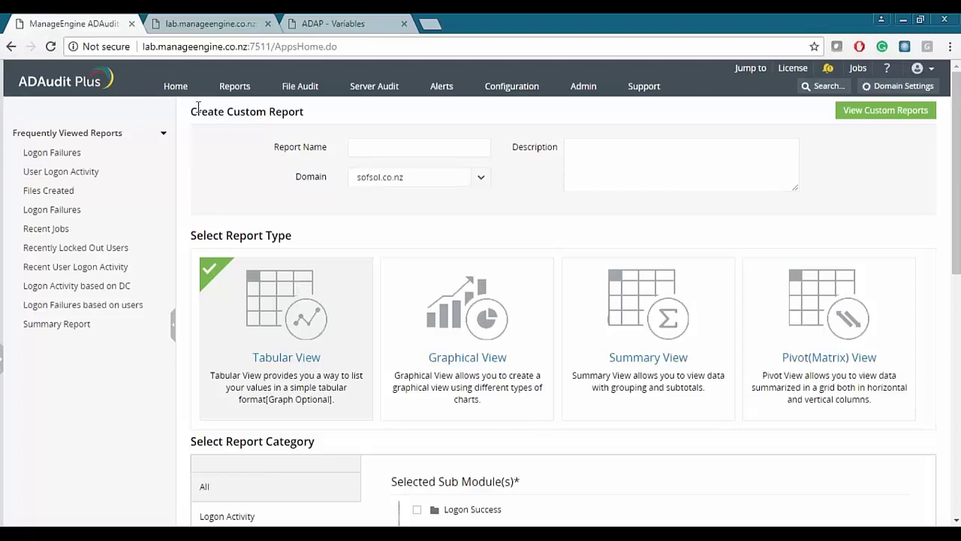
left_click(232, 85)
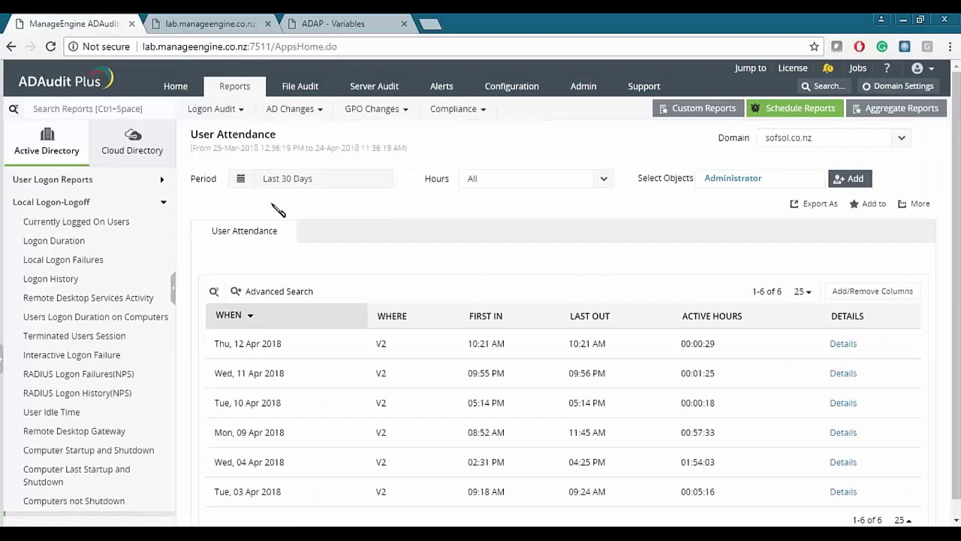
- Browse the compliance reports listed under SOX, HIPAA, PCI-DSS and GLBA, ending on the PCI-DSS list
left_click(484, 112)
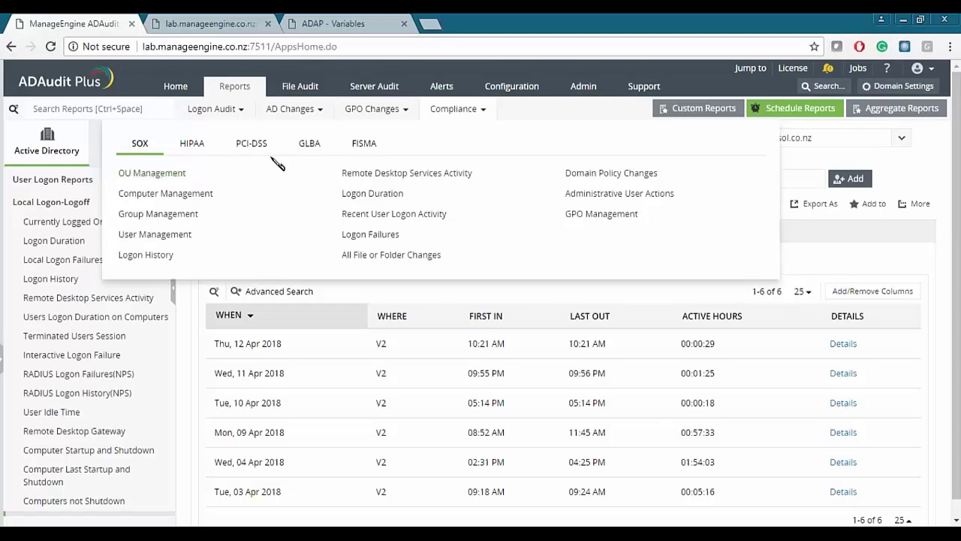
left_click(201, 153)
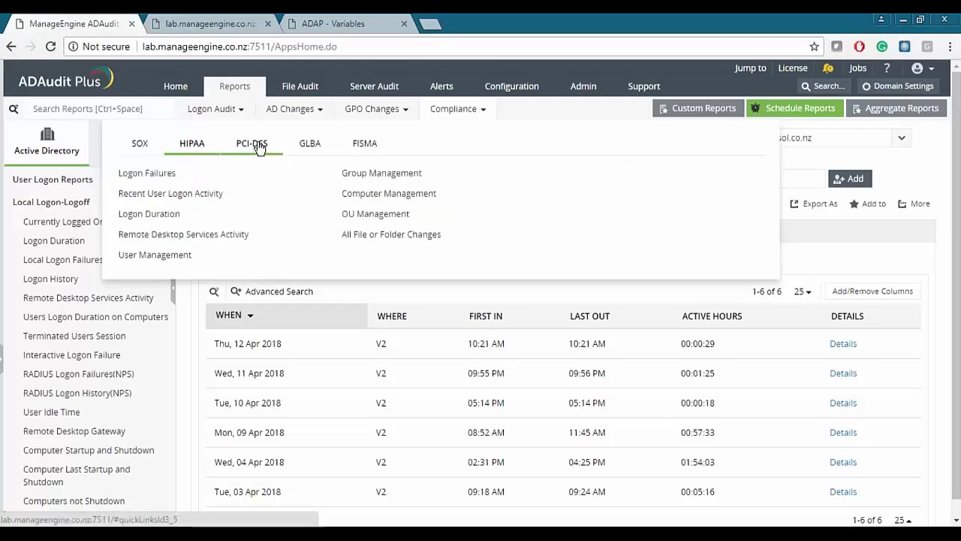
left_click(257, 146)
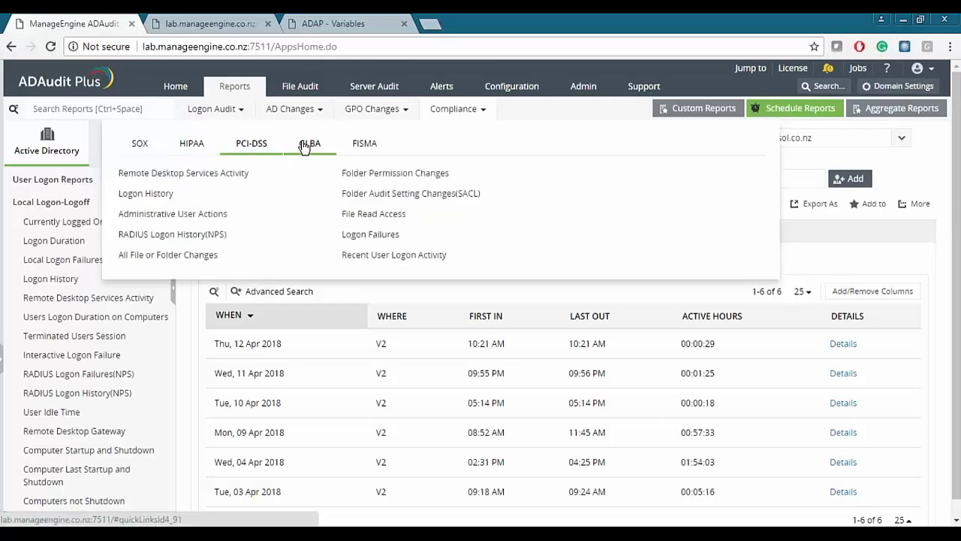
left_click(304, 146)
left_click(259, 144)
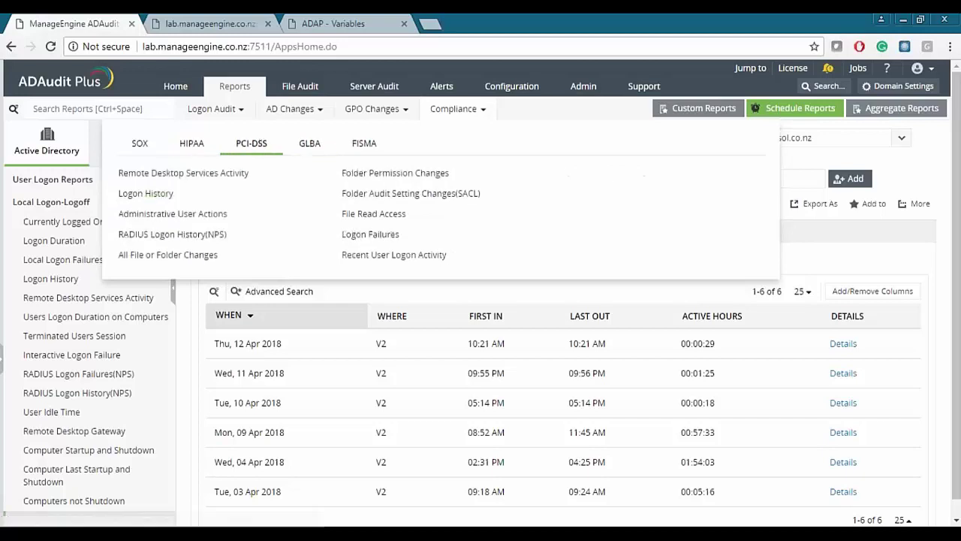
- Open the Logon History report from the PCI-DSS compliance list and look over its chart and entries
left_click(170, 195)
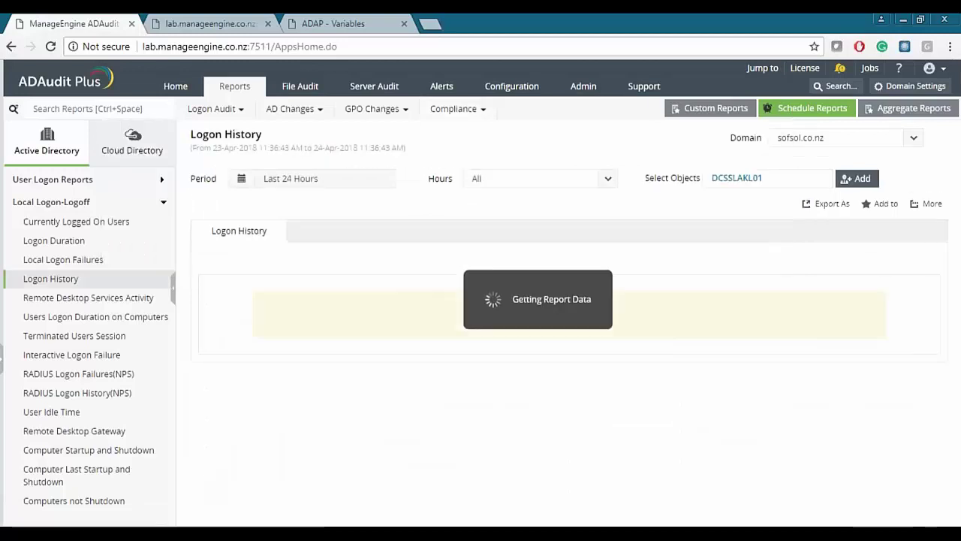
scroll(311, 240, "down", 5)
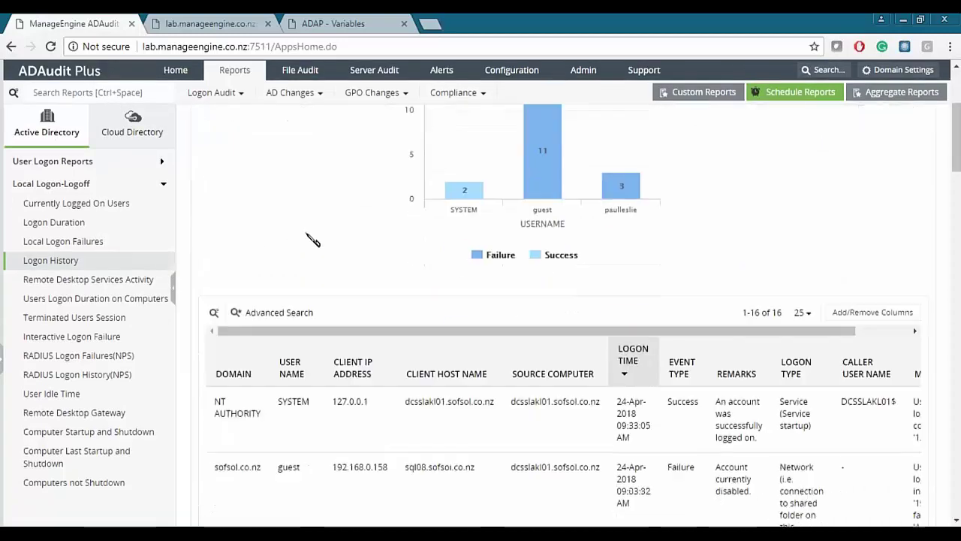
scroll(311, 241, "up", 5)
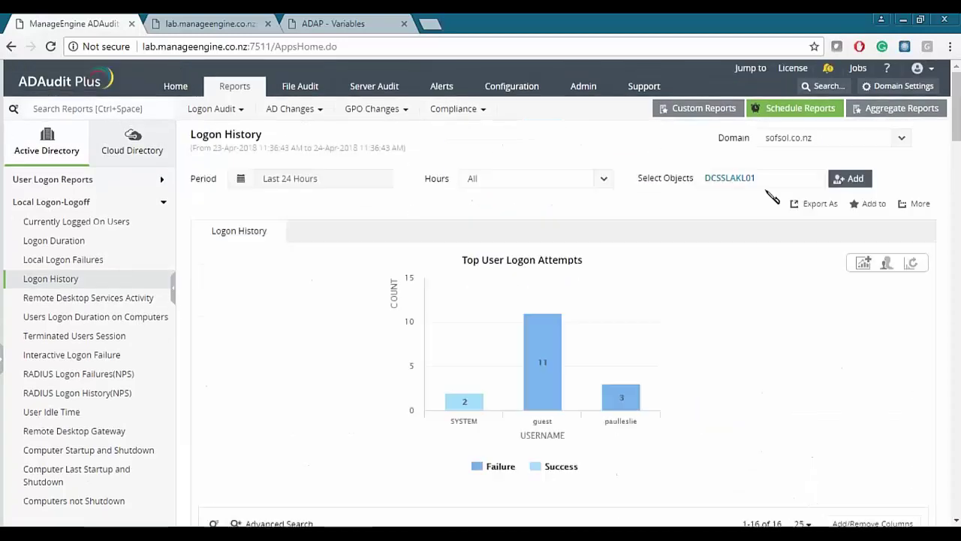
- Export the Logon History report as PDF and save the file in the Downloads folder
left_click(818, 211)
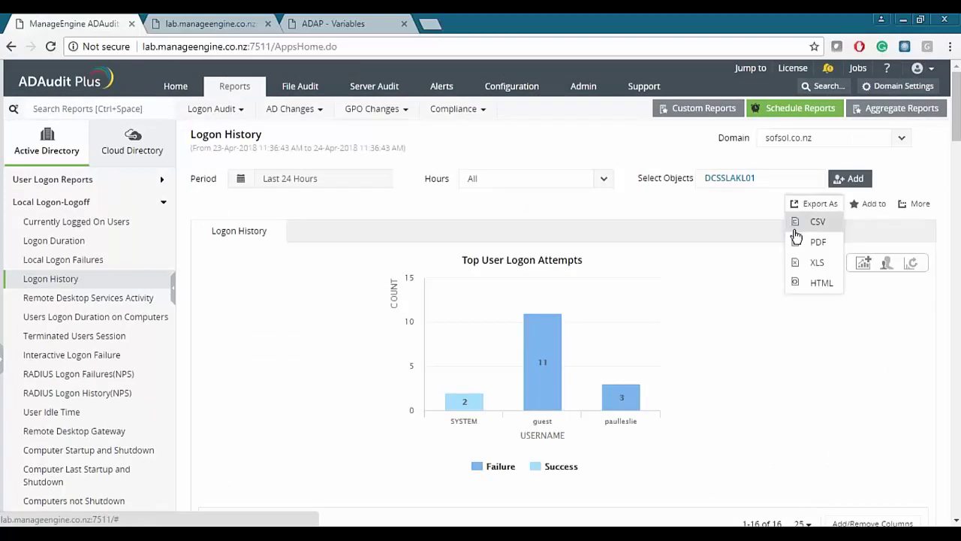
left_click(819, 243)
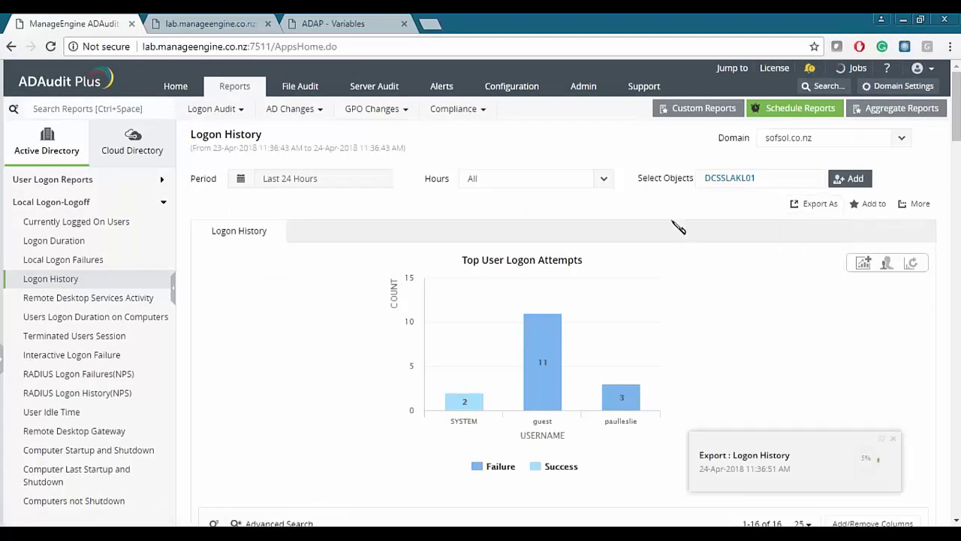
left_click(810, 470)
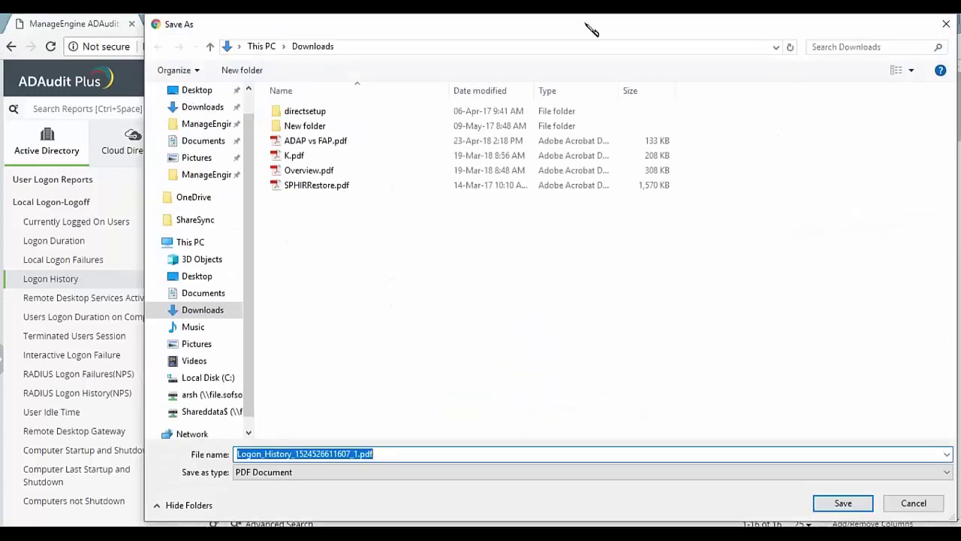
left_click_drag(590, 28, 504, 35)
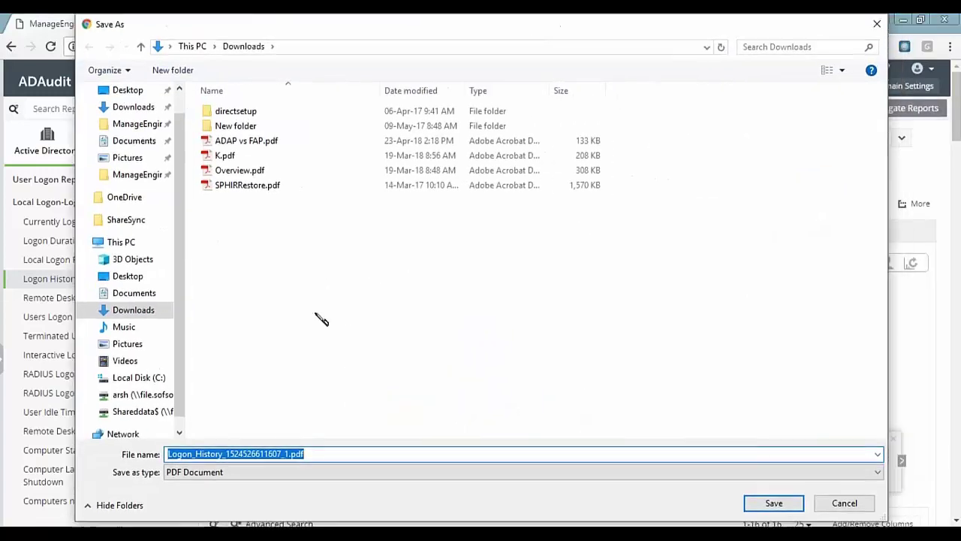
left_click(773, 502)
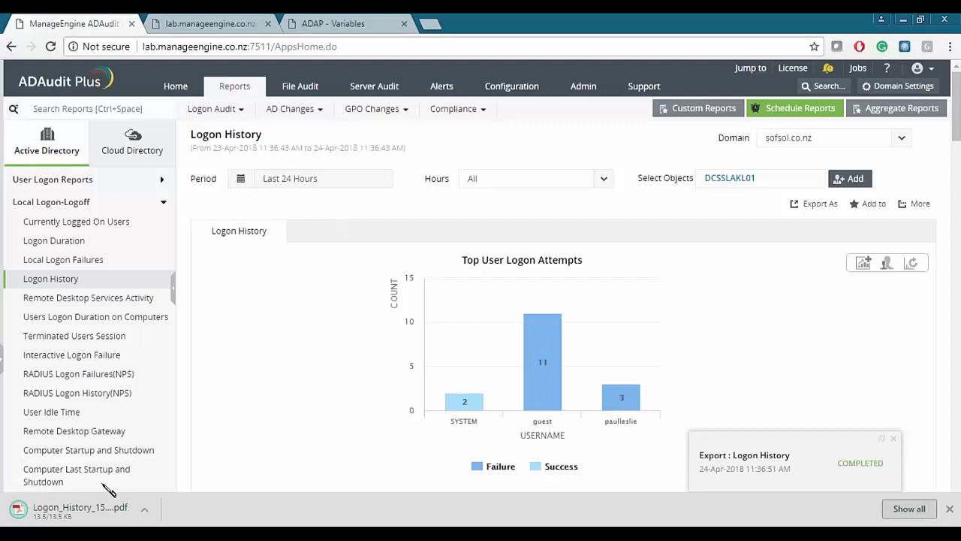
- Open the exported Logon History PDF and examine its header details, logon attempts chart and record table on both pages
left_click(81, 508)
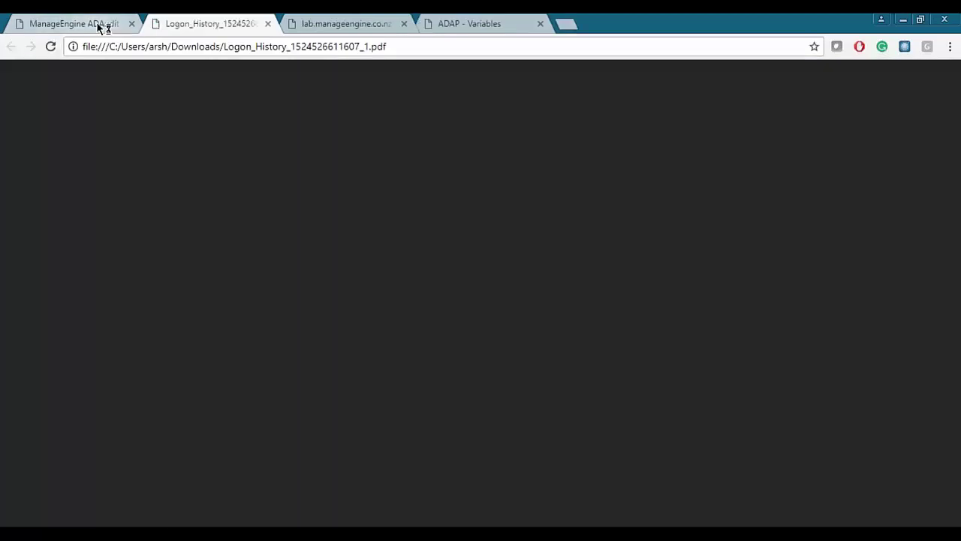
left_click(100, 25)
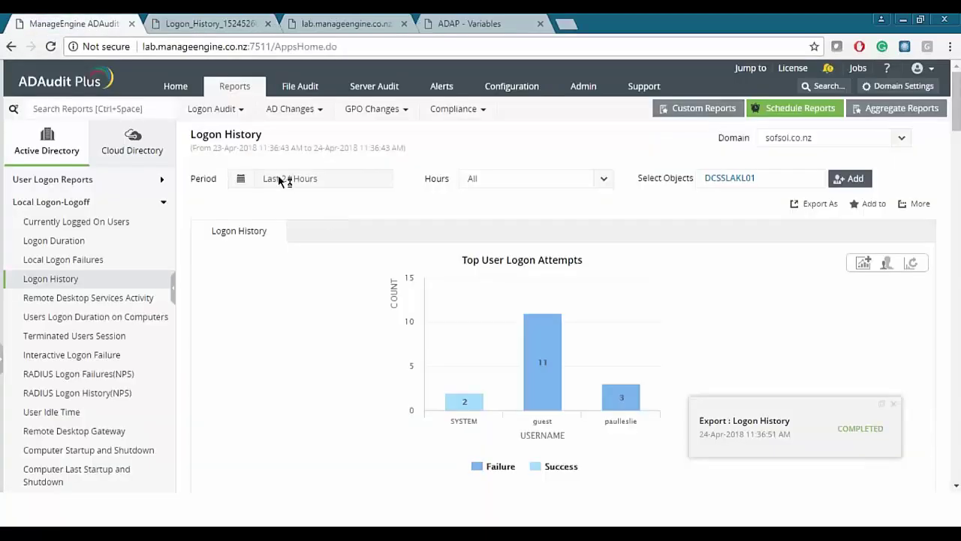
left_click(218, 23)
scroll(307, 253, "down", 3)
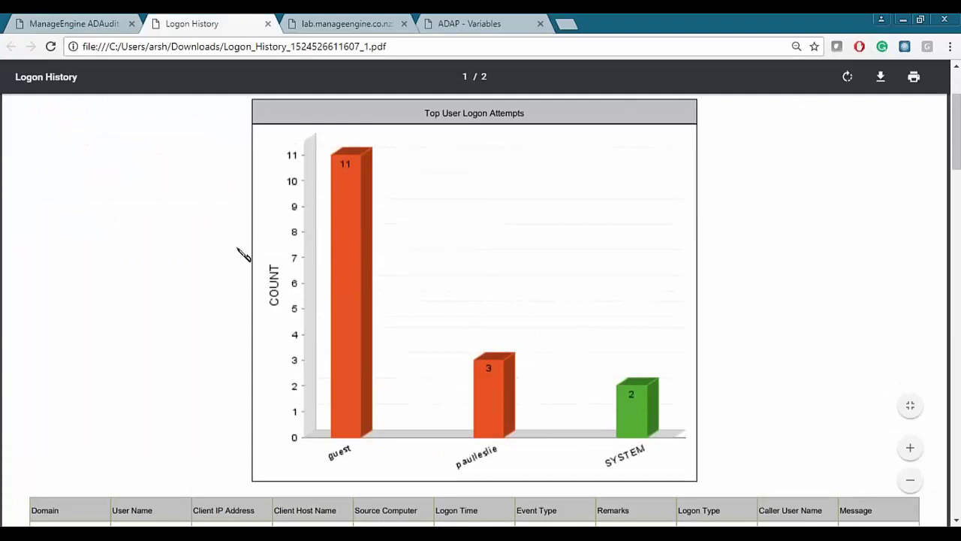
scroll(168, 214, "up", 2)
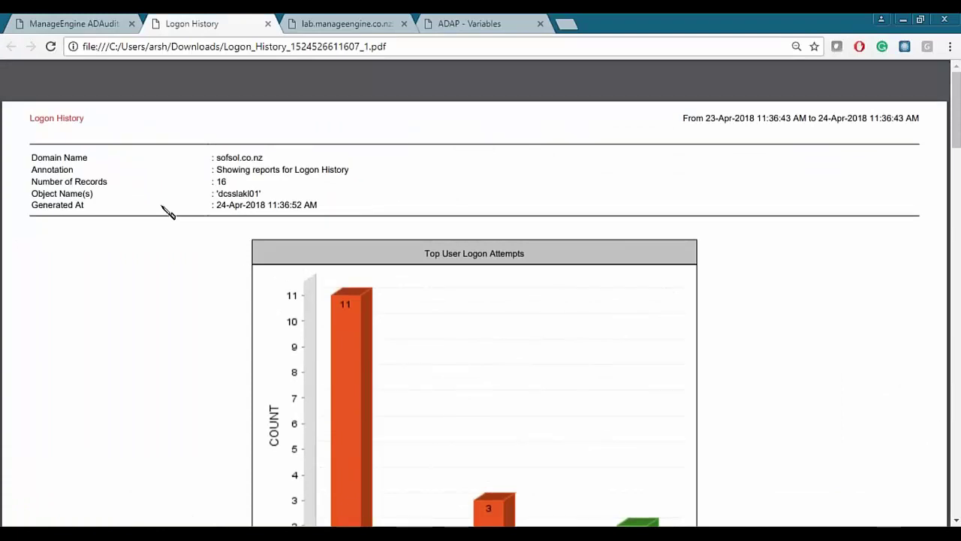
scroll(166, 214, "down", 5)
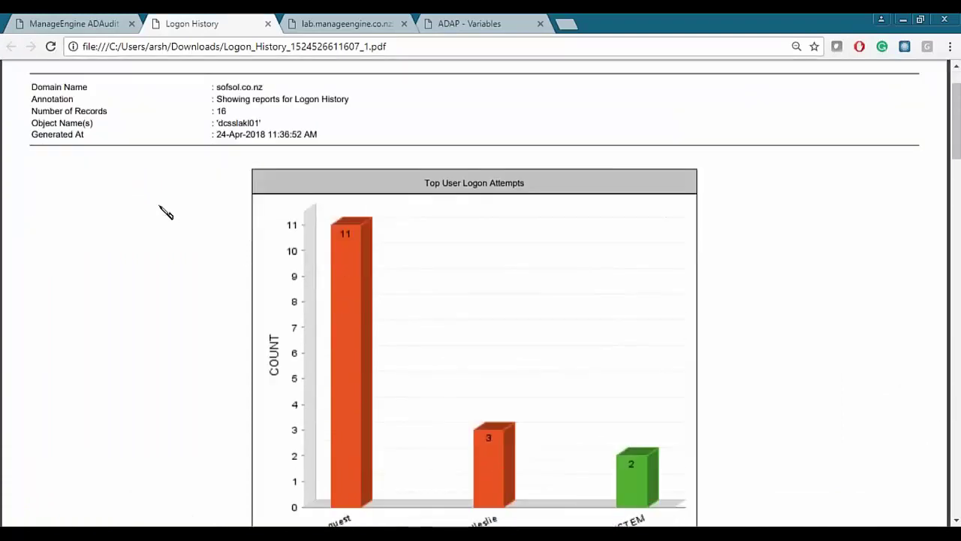
scroll(167, 213, "down", 10)
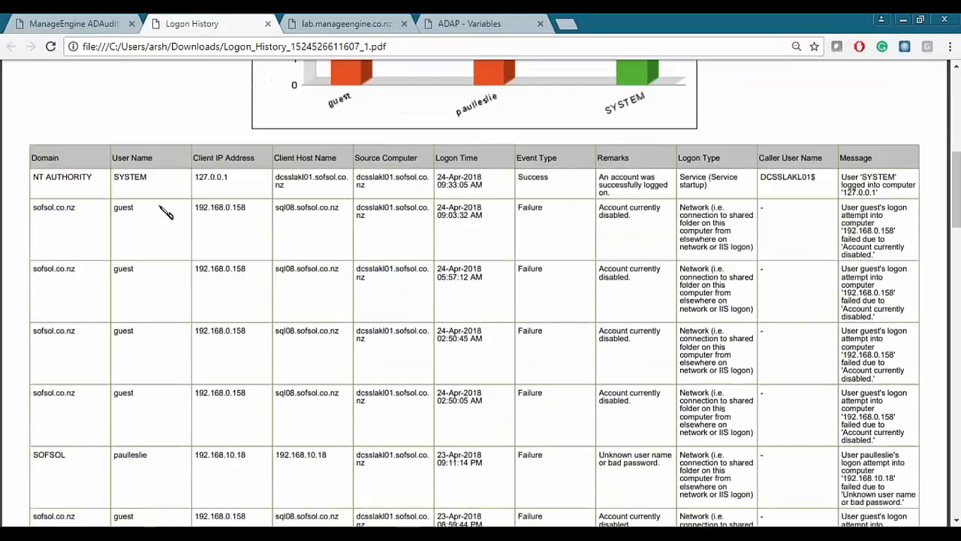
scroll(167, 214, "up", 12)
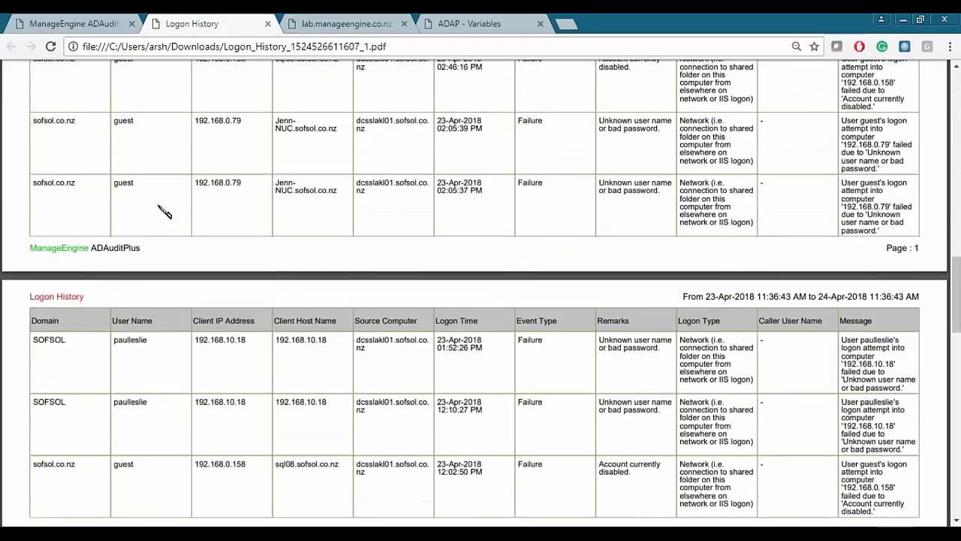
scroll(357, 214, "down", 1)
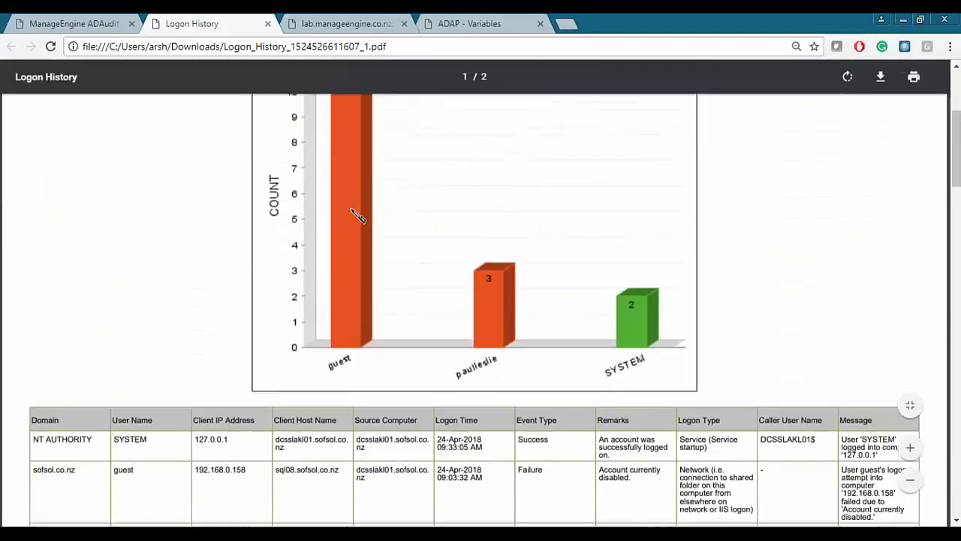
scroll(345, 215, "up", 2)
scroll(129, 221, "down", 3)
scroll(128, 223, "down", 8)
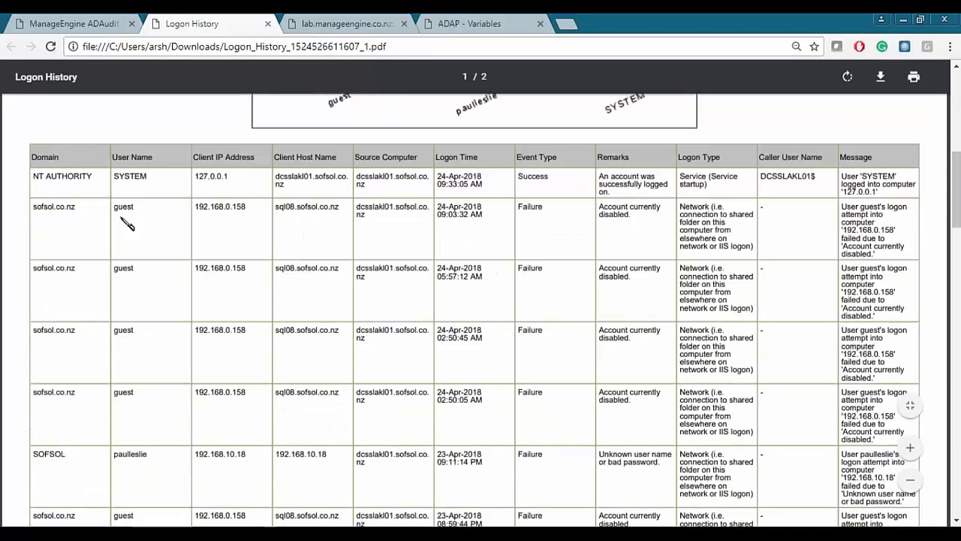
scroll(285, 240, "down", 8)
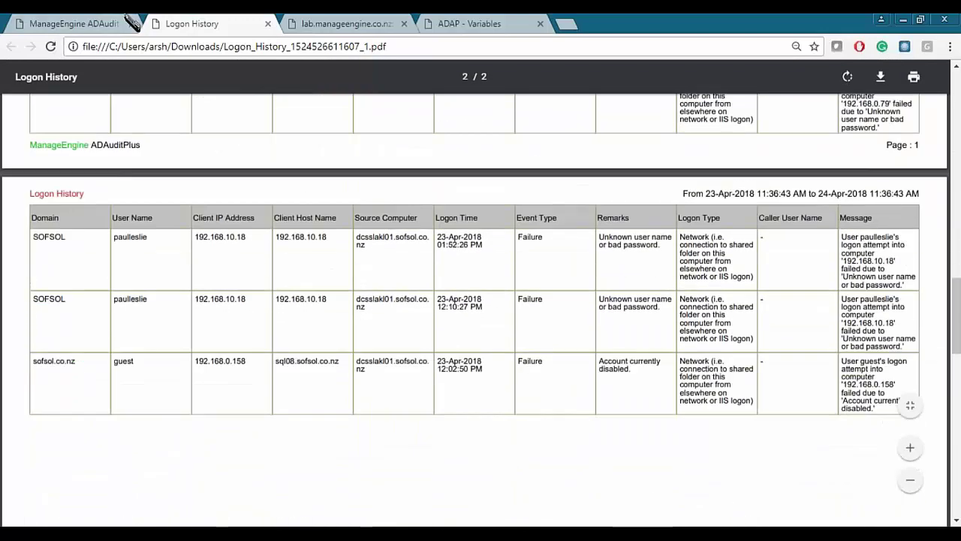
- Switch back to ADAudit Plus and review the Logon History report's chart and table columns
left_click(98, 23)
scroll(295, 291, "down", 3)
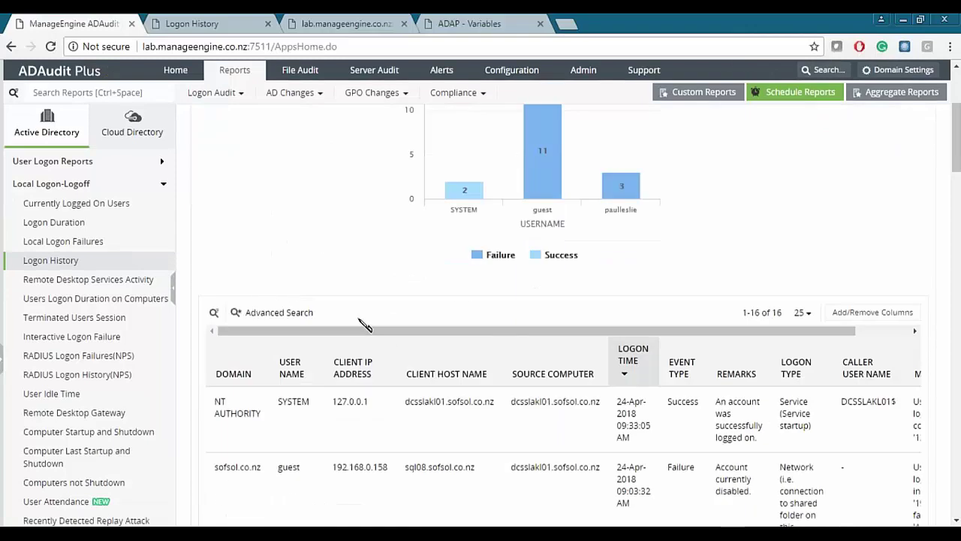
scroll(361, 319, "up", 3)
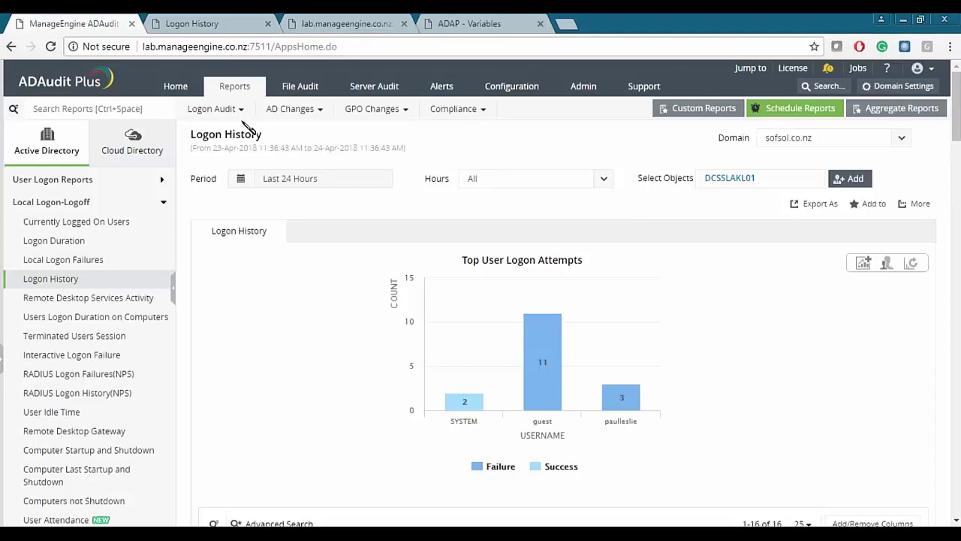
- Open the Files Created report among the File Audit reports and examine its server chart and file entries
left_click(306, 86)
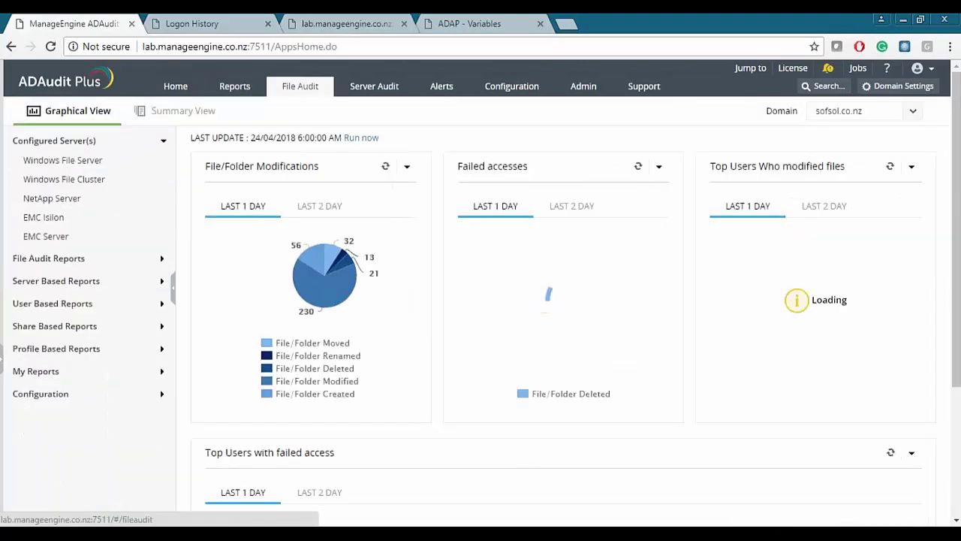
left_click(67, 258)
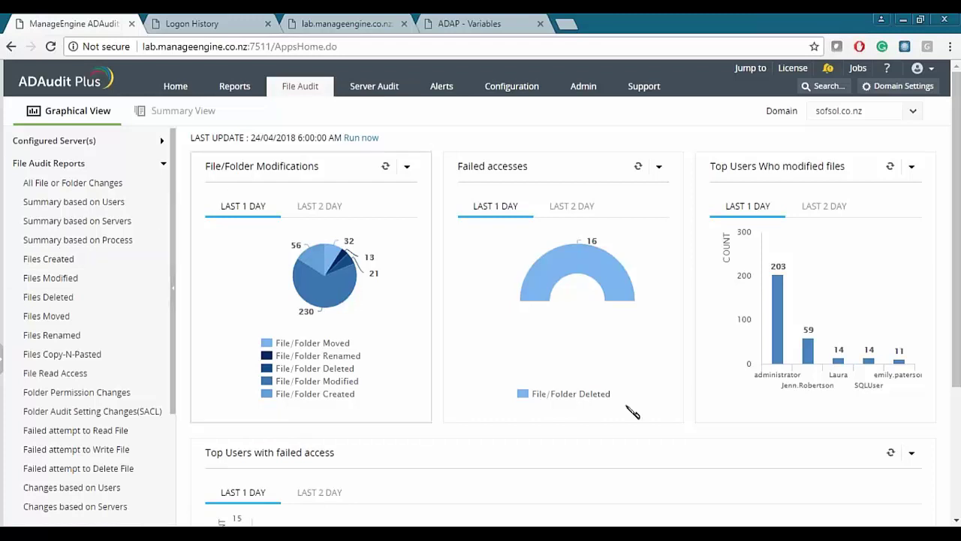
left_click(96, 260)
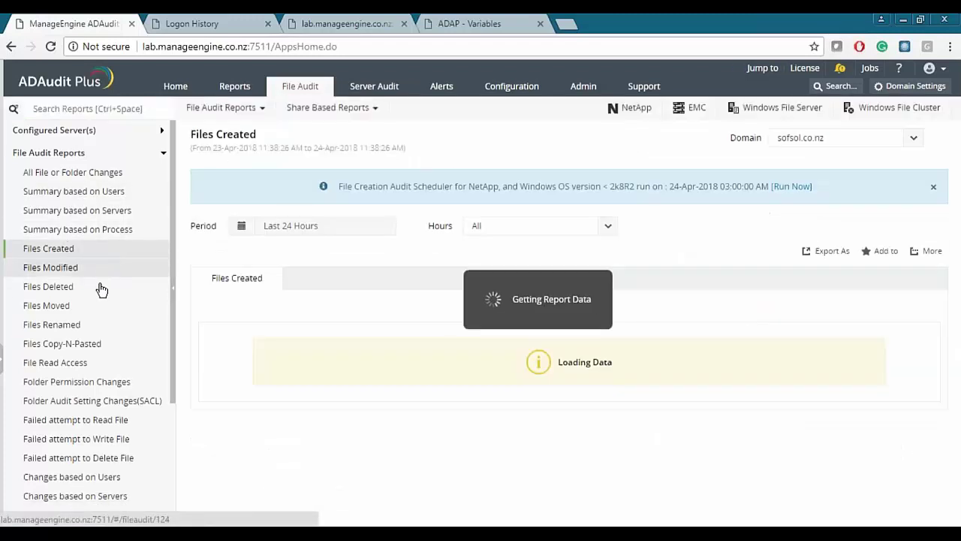
scroll(105, 301, "down", 1)
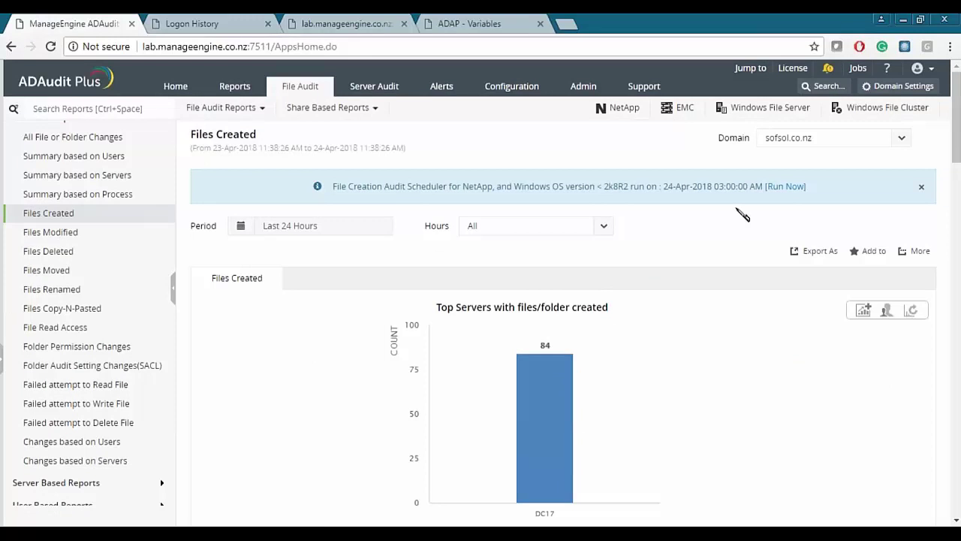
scroll(358, 270, "down", 4)
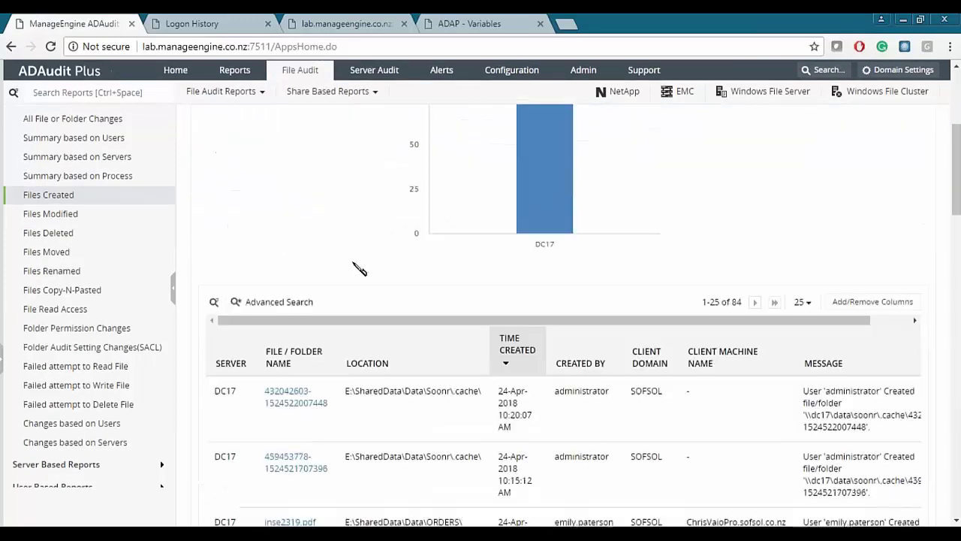
- Examine the Files Created report's file entries, including the server column and the full message text of the first entry
scroll(360, 269, "down", 2)
left_click_drag(214, 237, 229, 237)
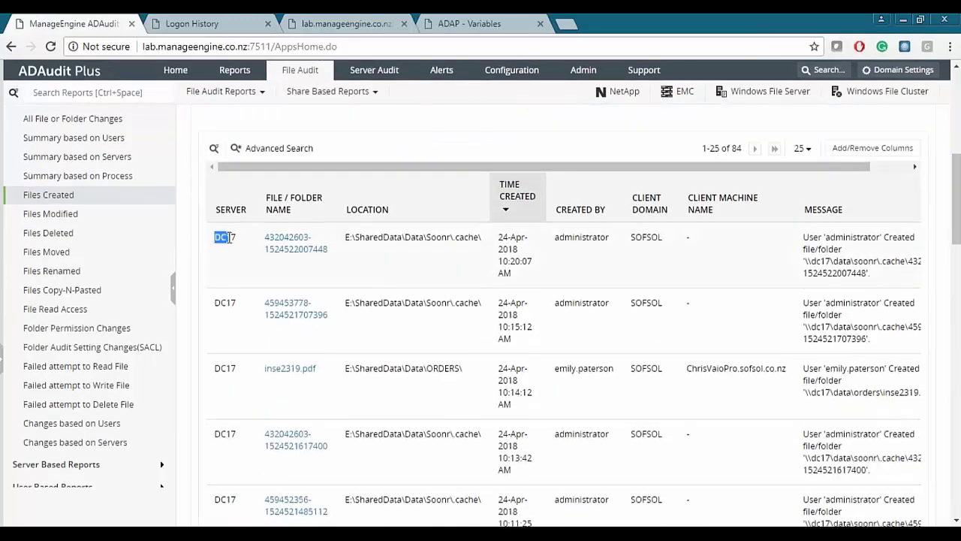
left_click(435, 124)
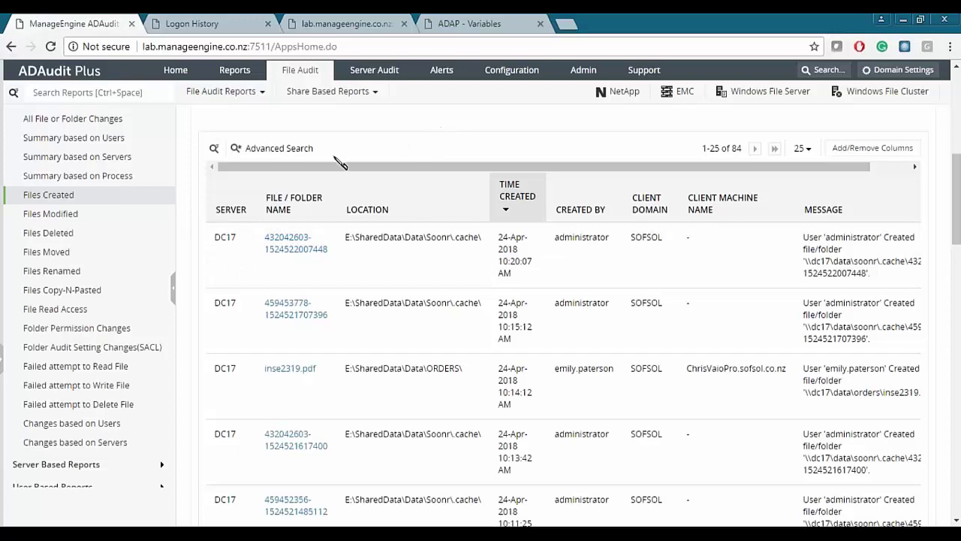
left_click_drag(826, 166, 865, 166)
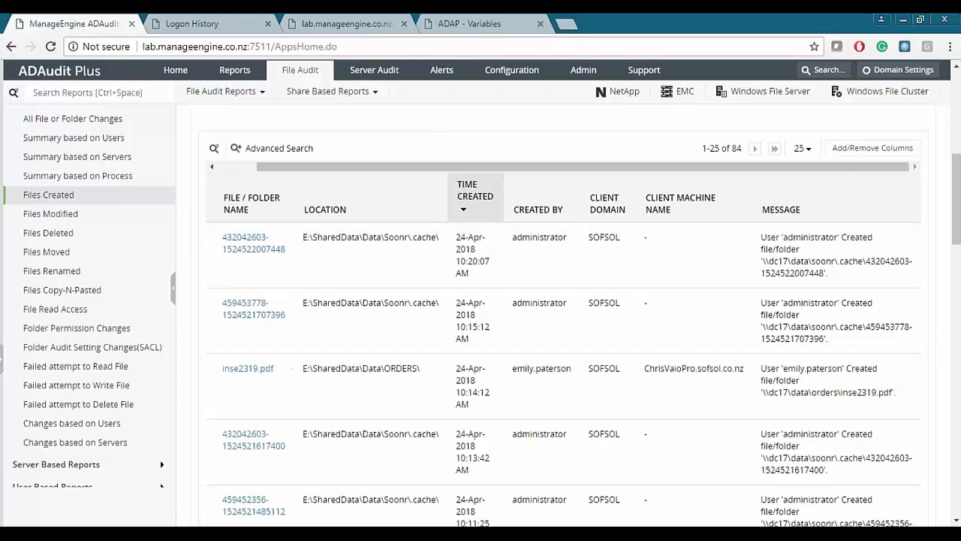
left_click_drag(783, 237, 834, 237)
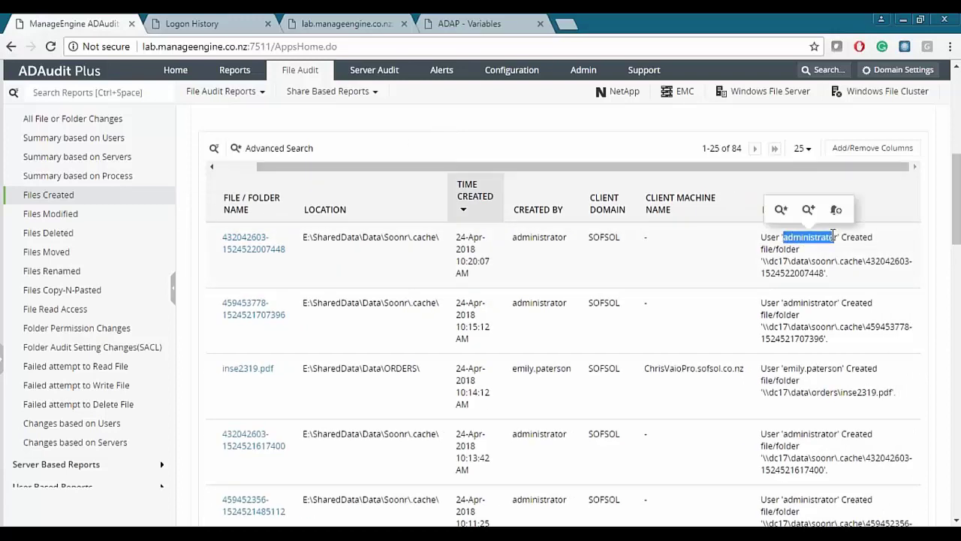
left_click_drag(763, 254, 826, 266)
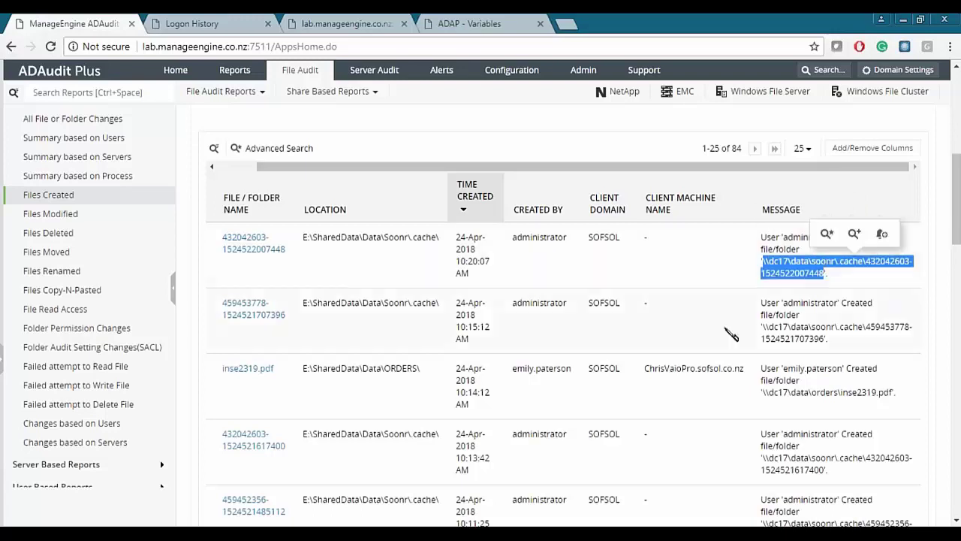
left_click(568, 150)
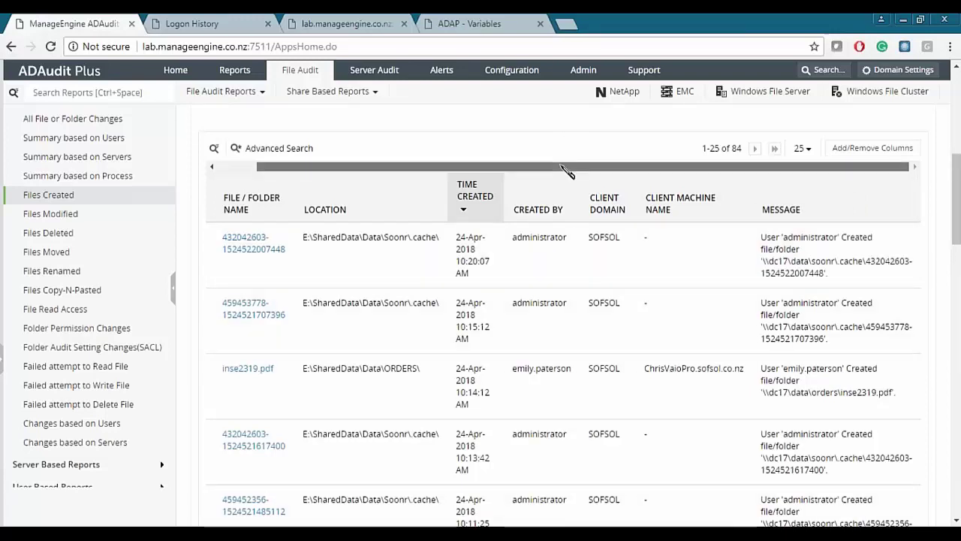
left_click_drag(568, 169, 529, 167)
- Add the Primary User Name and Domain columns to the Files Created report table
left_click(873, 148)
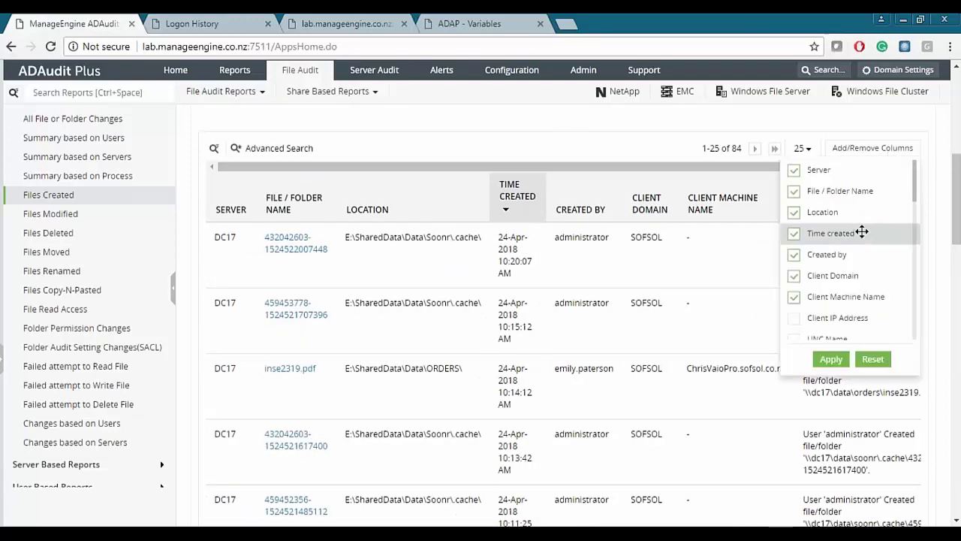
scroll(862, 233, "down", 3)
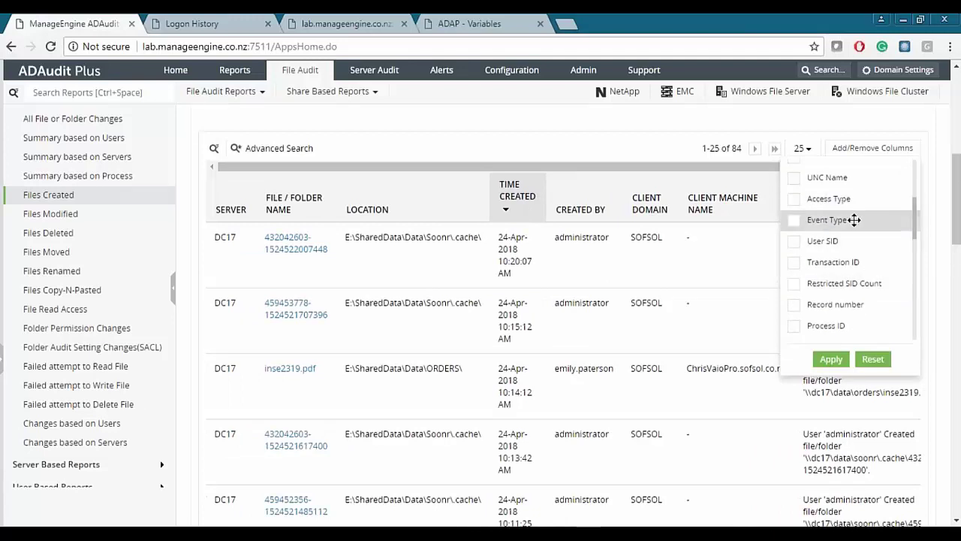
scroll(856, 222, "down", 3)
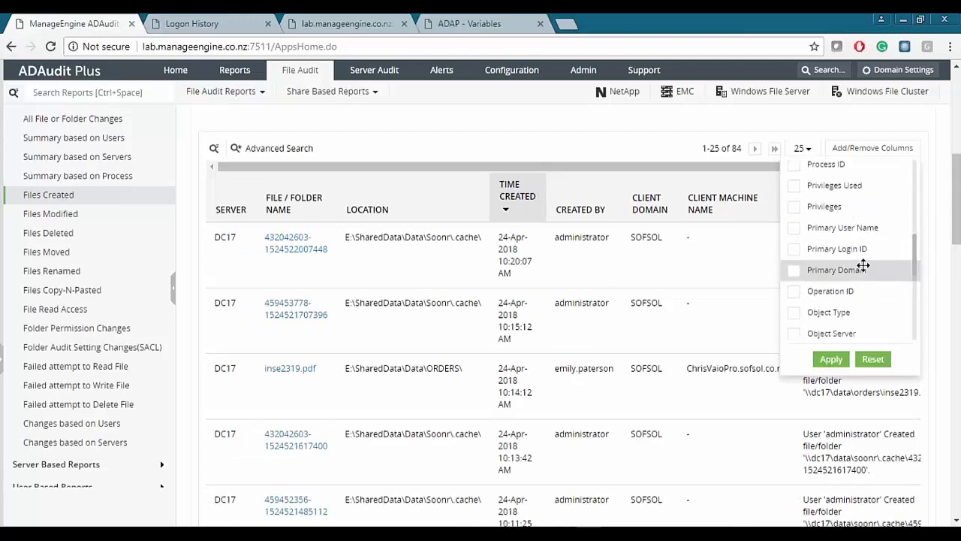
left_click(794, 228)
scroll(797, 248, "down", 3)
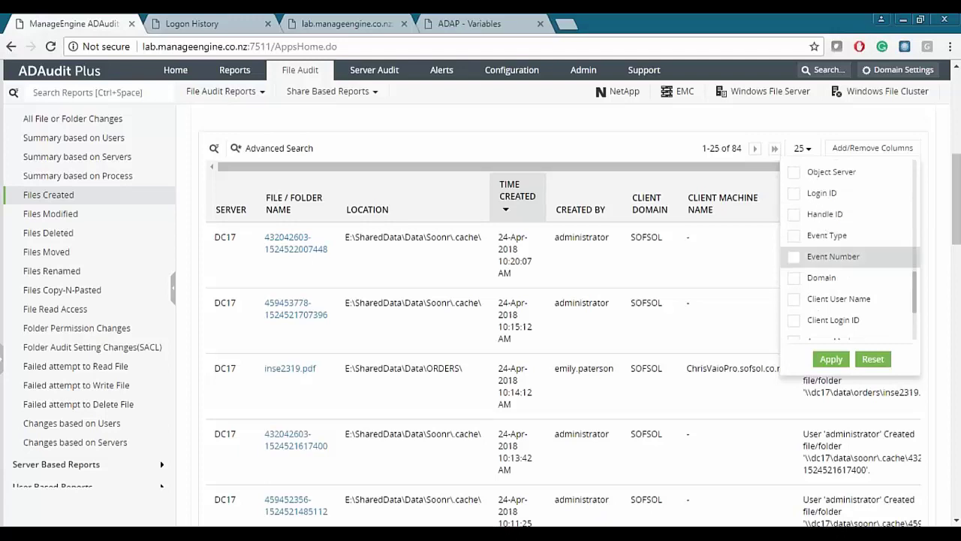
left_click(793, 277)
left_click(831, 359)
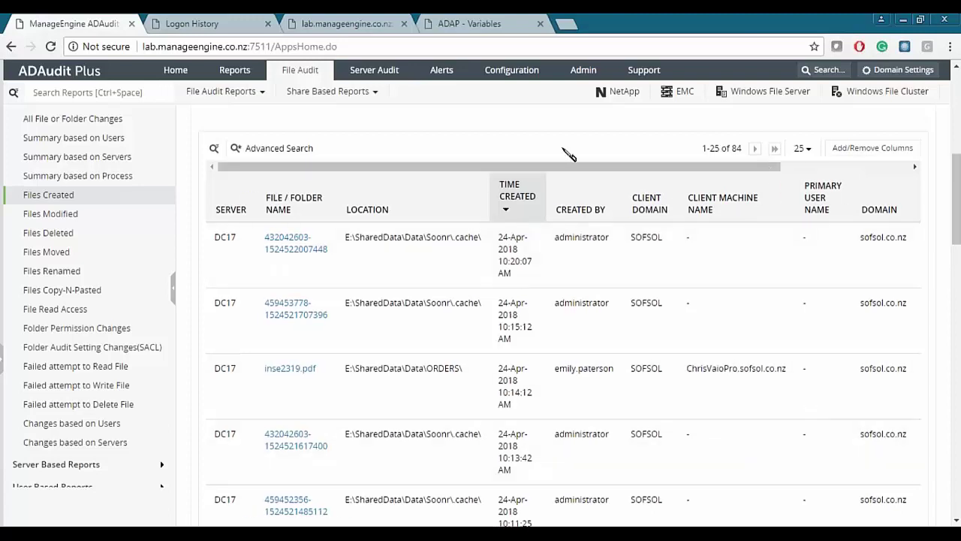
- Set the Files Moved report's period to Last 6 Months and examine its server chart and moved-file entries
scroll(512, 149, "up", 4)
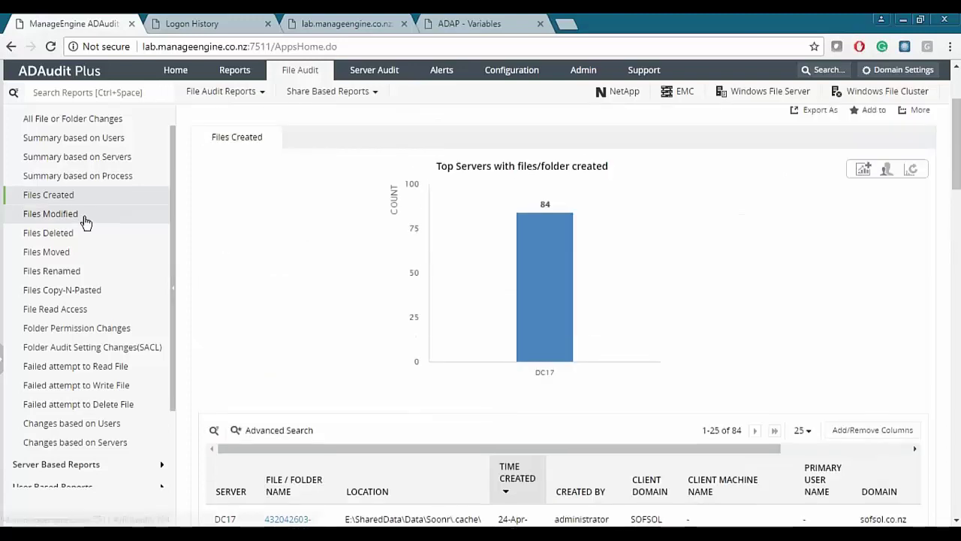
left_click(82, 215)
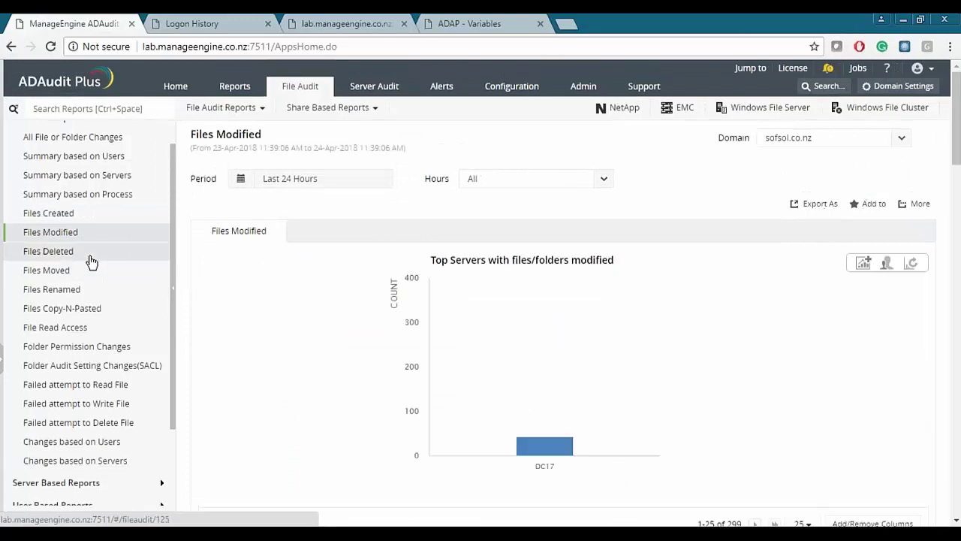
left_click(83, 269)
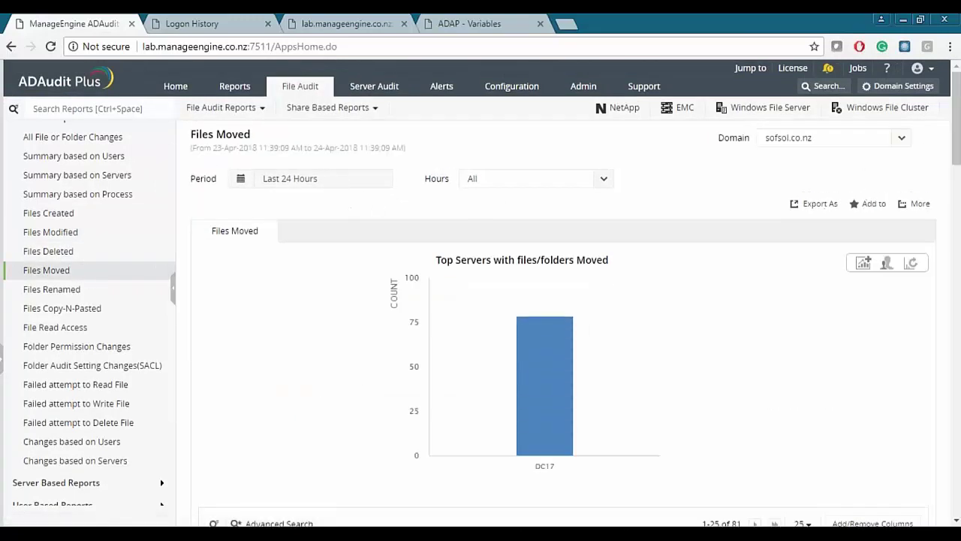
left_click(330, 179)
left_click(289, 359)
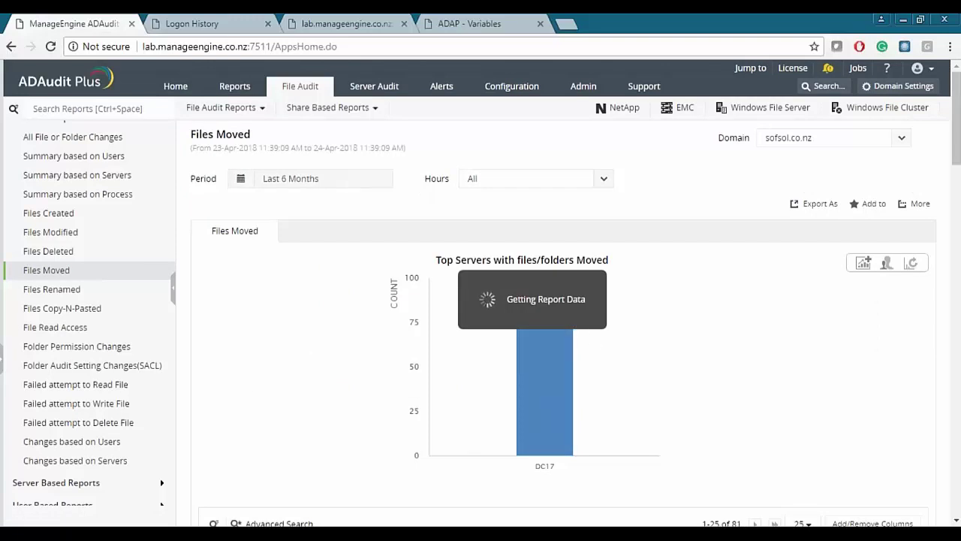
scroll(317, 240, "down", 3)
scroll(323, 234, "down", 1)
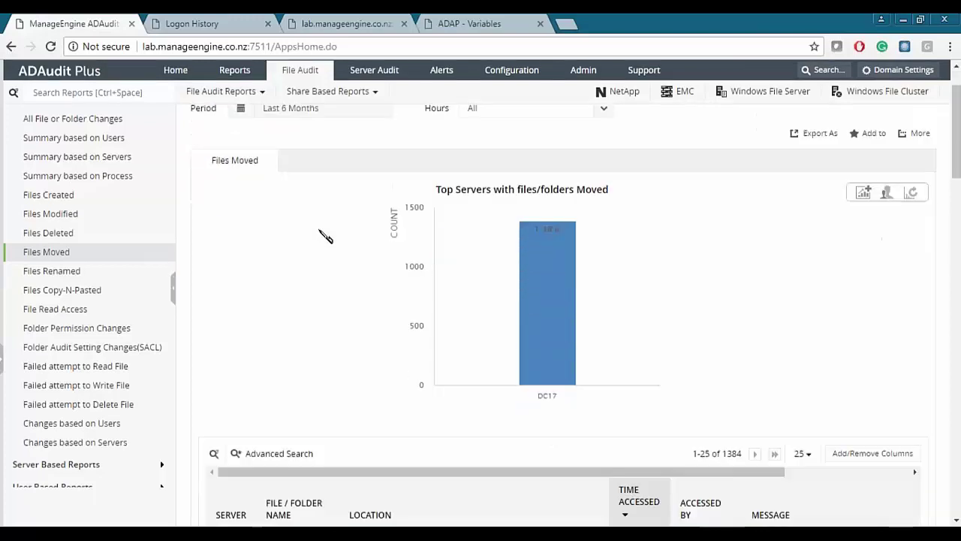
scroll(330, 259, "down", 3)
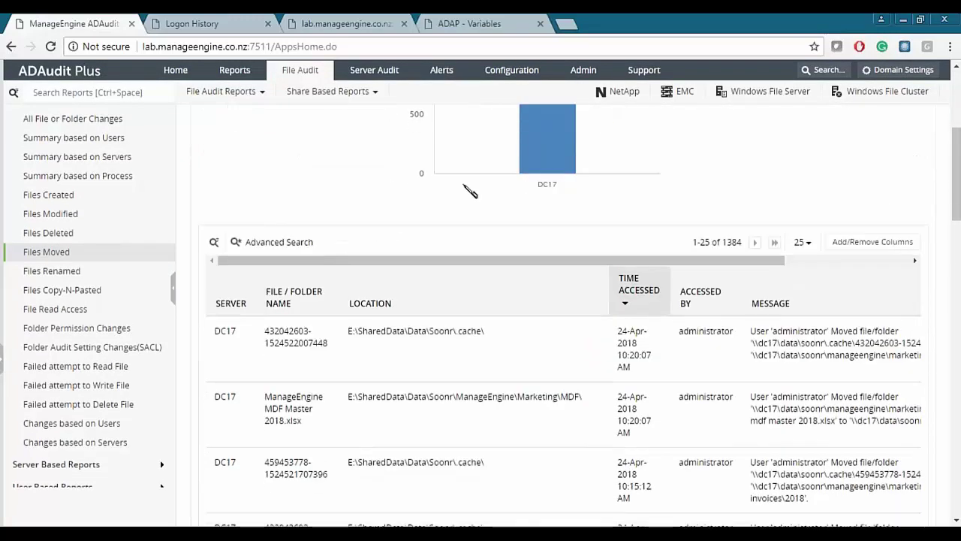
scroll(447, 217, "down", 1)
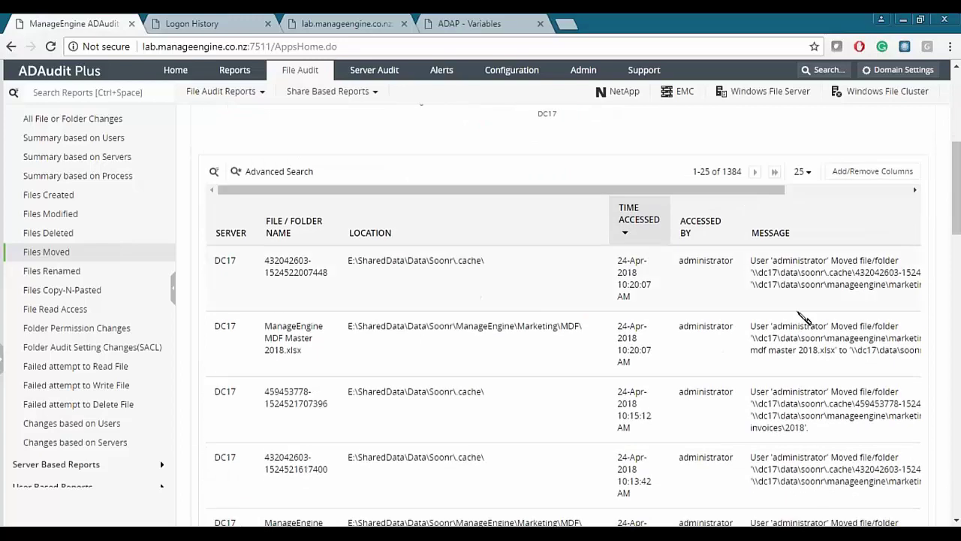
scroll(326, 326, "up", 5)
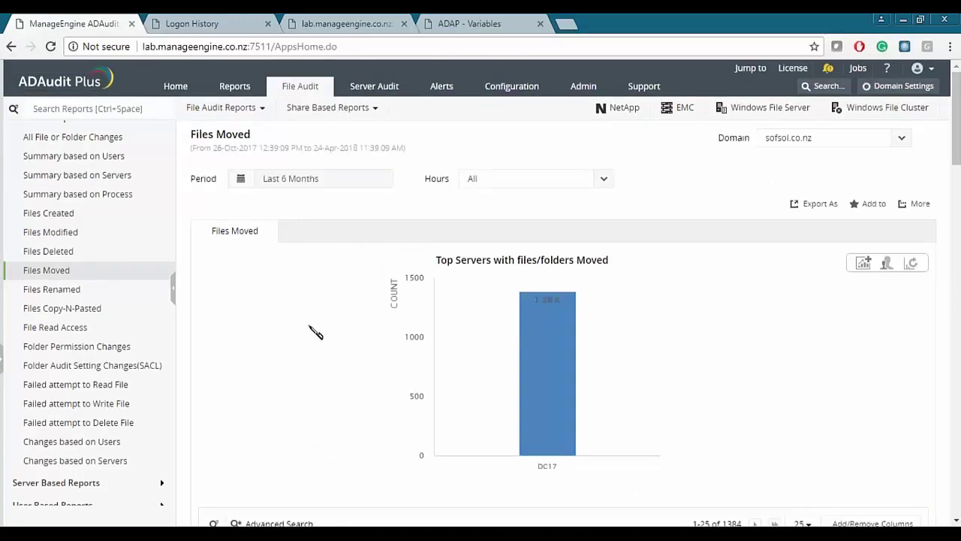
- Review the configured member servers and workstations in the Server Audit section
left_click(373, 88)
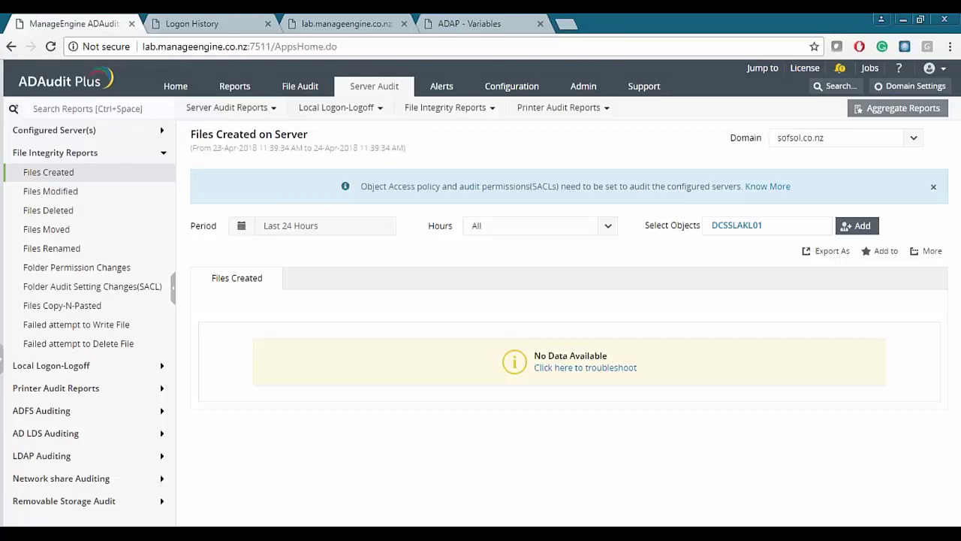
left_click(162, 132)
left_click(105, 150)
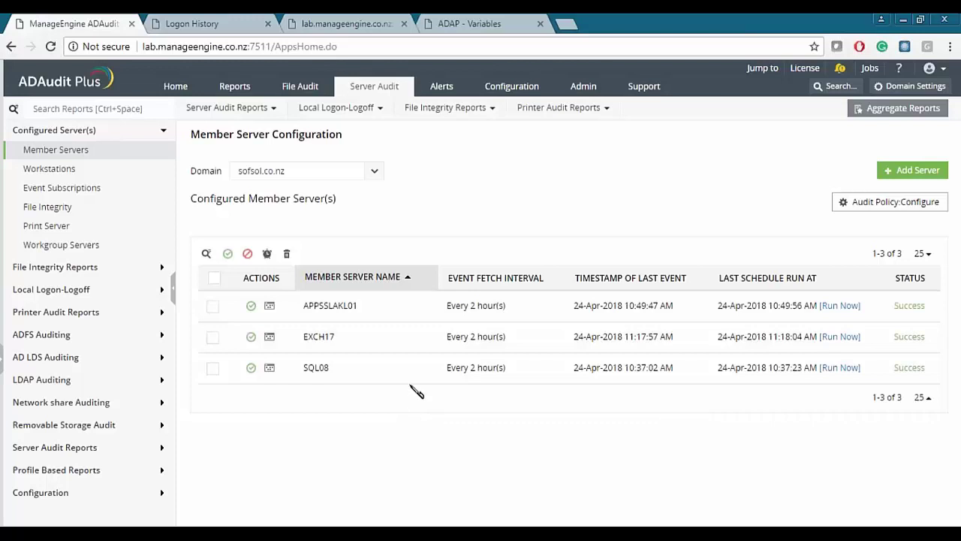
left_click(103, 168)
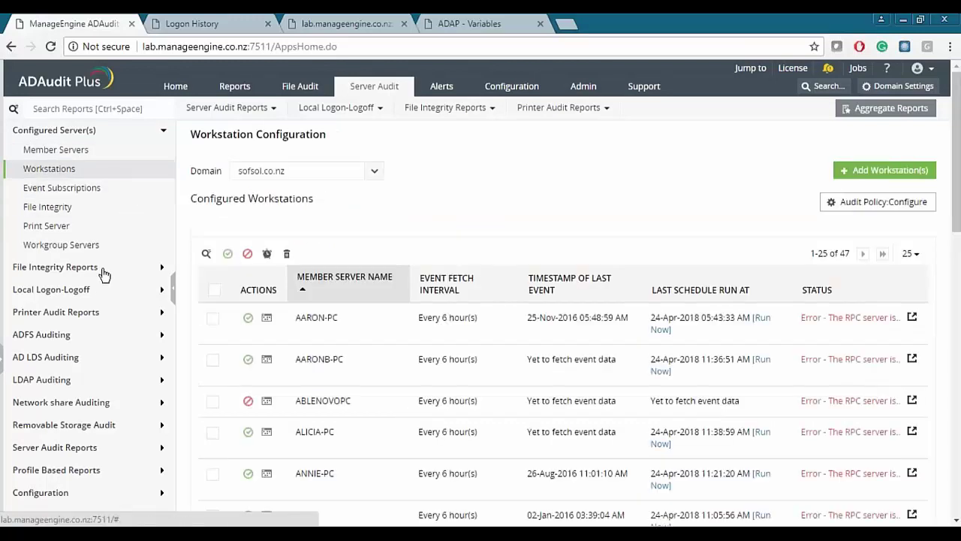
- Open the Logon Duration report under Local Logon-Logoff and select all member servers as its objects
left_click(60, 268)
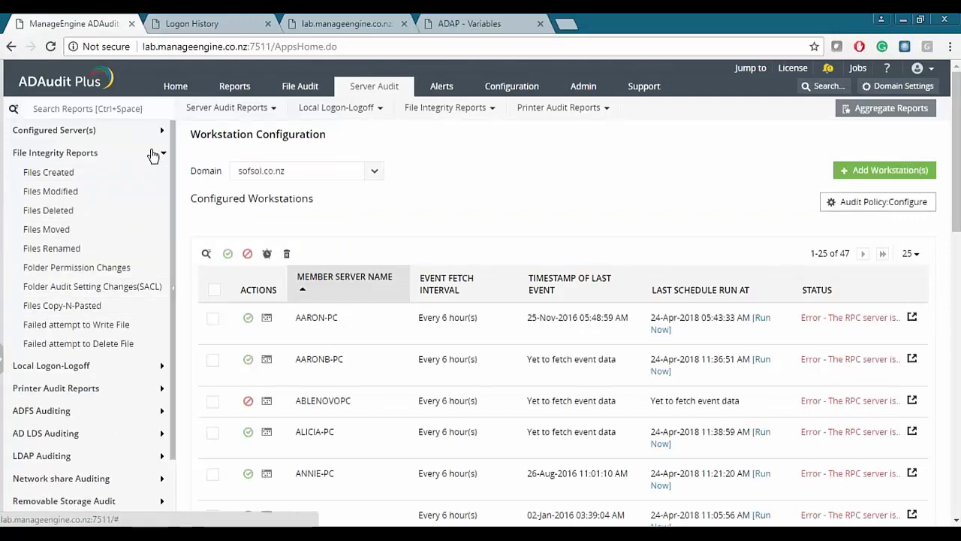
left_click(79, 366)
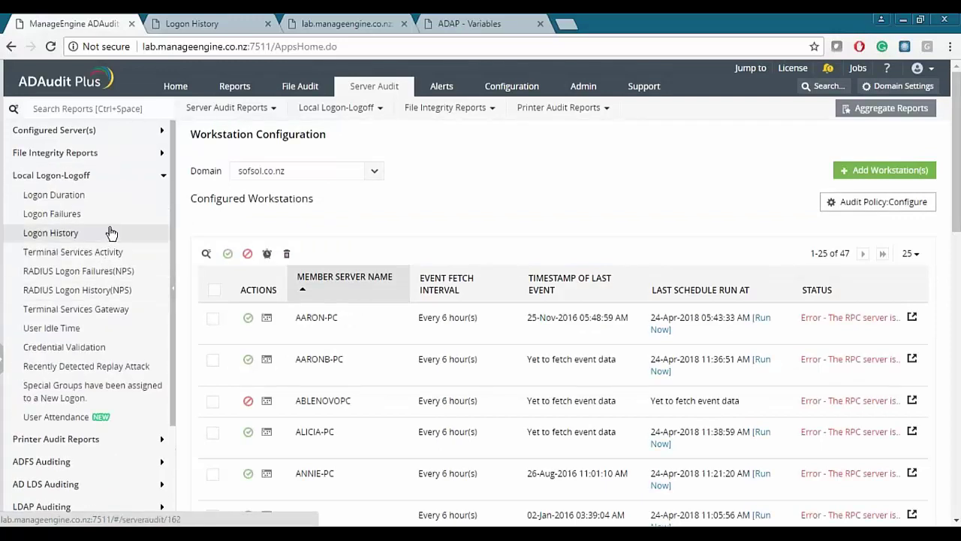
left_click(105, 196)
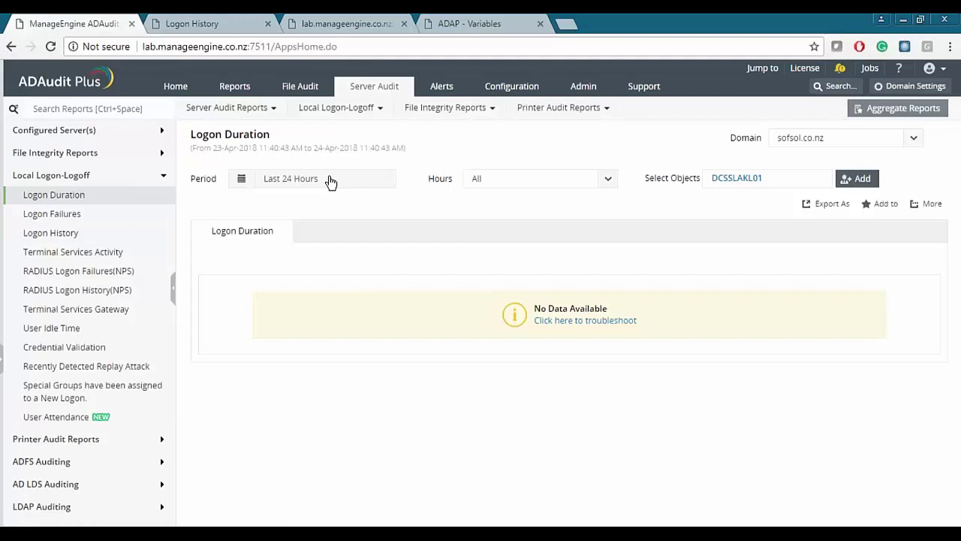
left_click(858, 180)
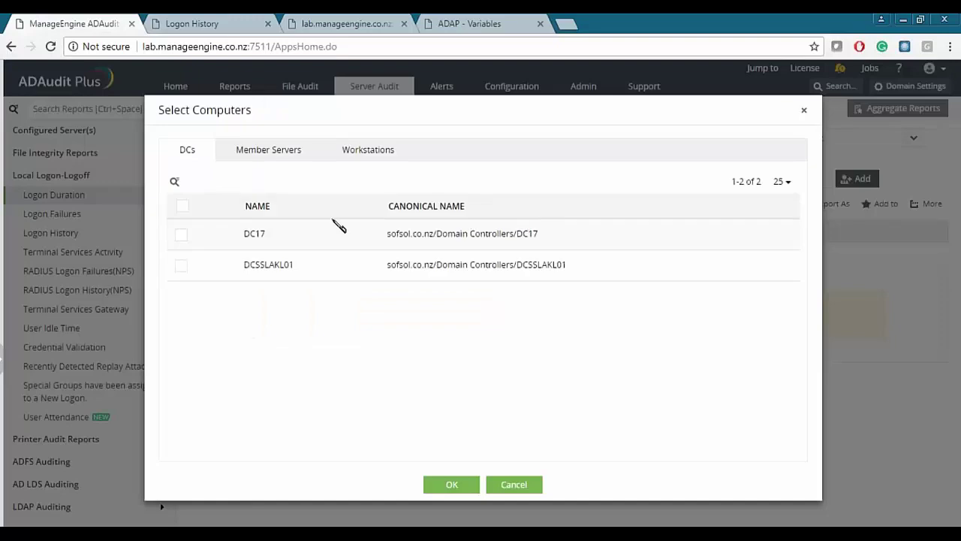
left_click(268, 153)
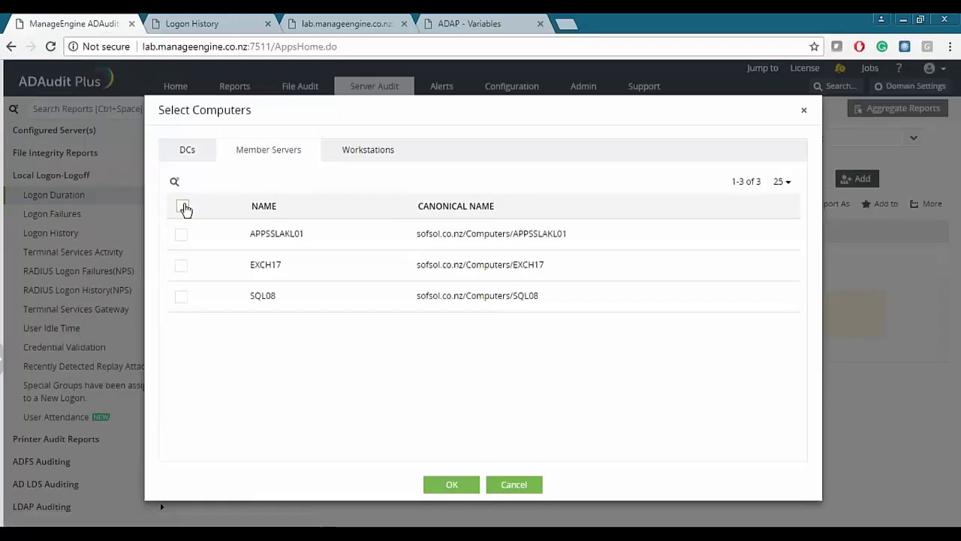
left_click(183, 208)
left_click(449, 484)
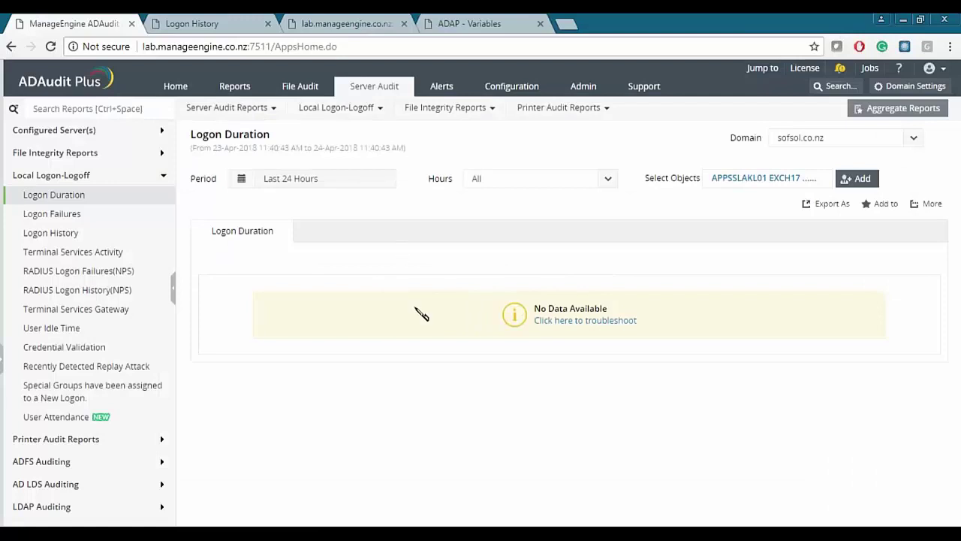
- Reselect the Logon Duration report's computers, choosing domain controller DC17 and all member servers
left_click(858, 179)
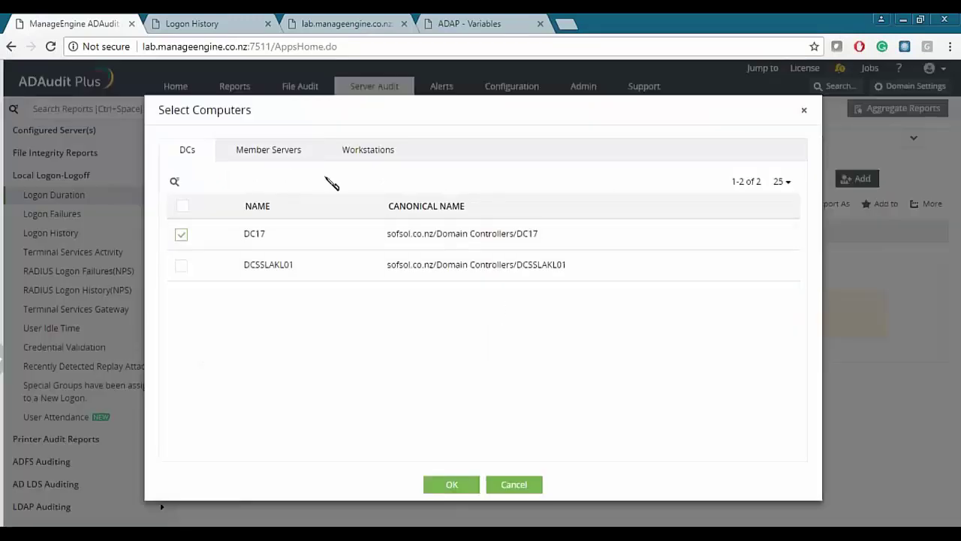
left_click(268, 149)
left_click(182, 206)
left_click(452, 484)
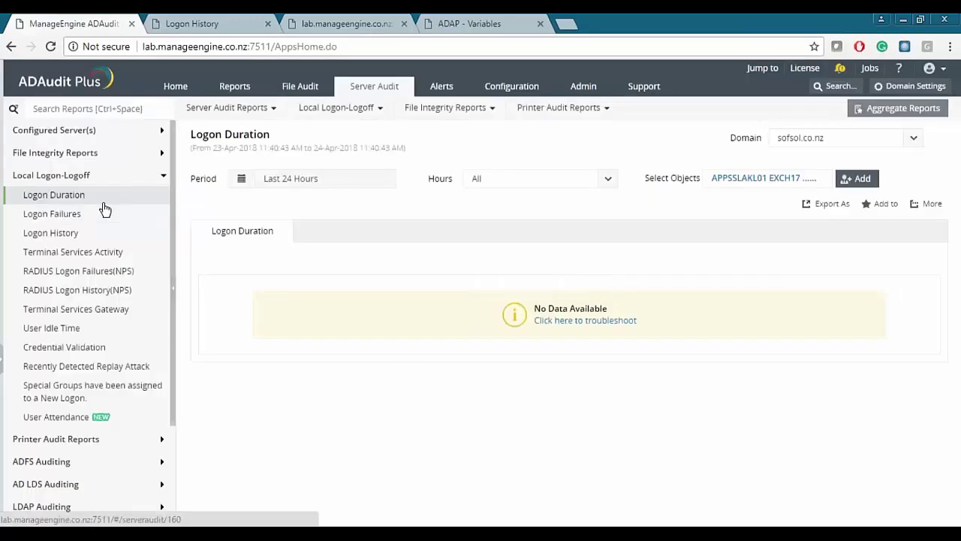
- Run the local Logon History report for all member servers and review its logon attempts chart and table
left_click(94, 233)
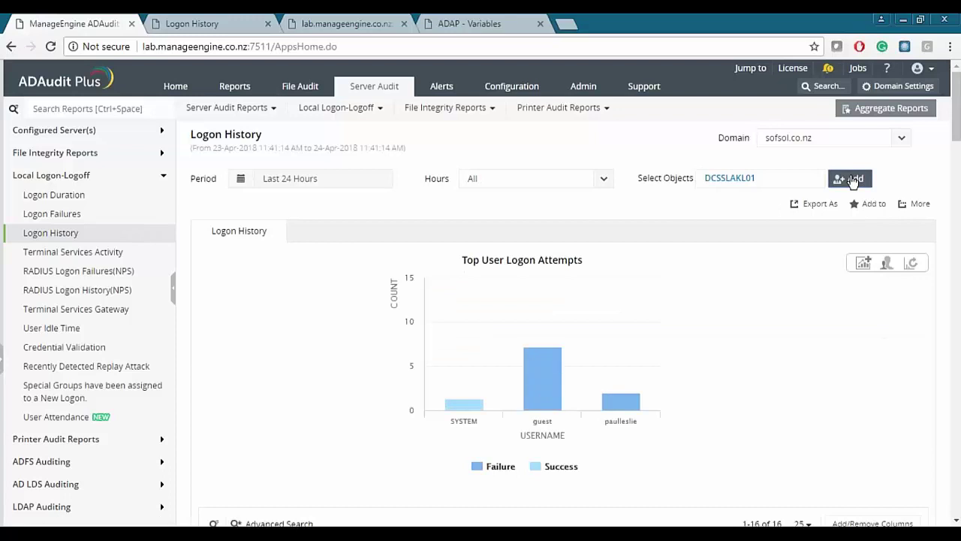
left_click(848, 179)
left_click(260, 154)
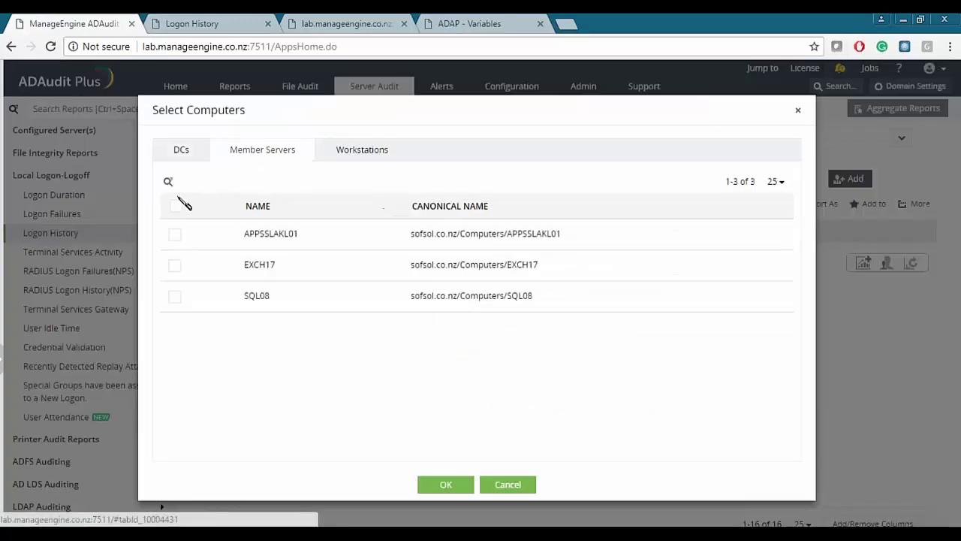
left_click(176, 206)
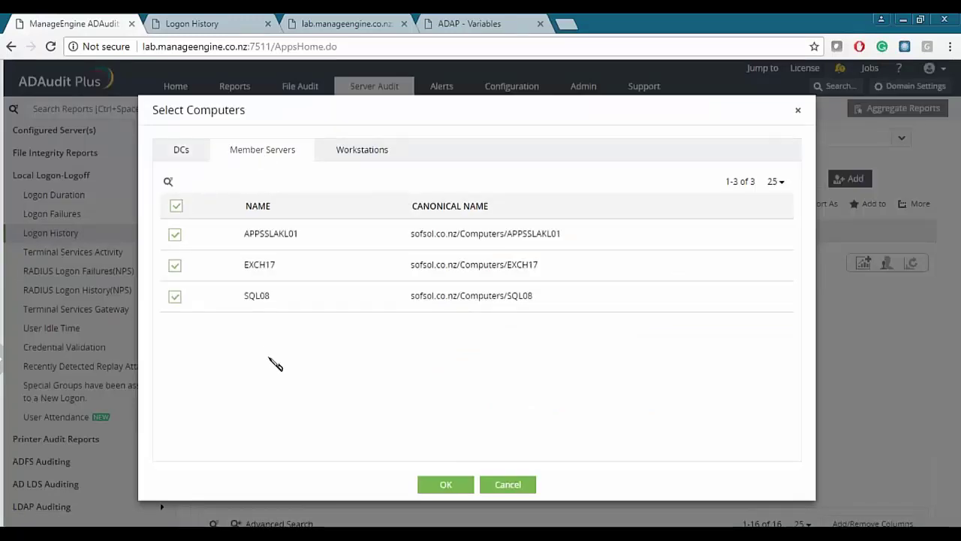
left_click(445, 485)
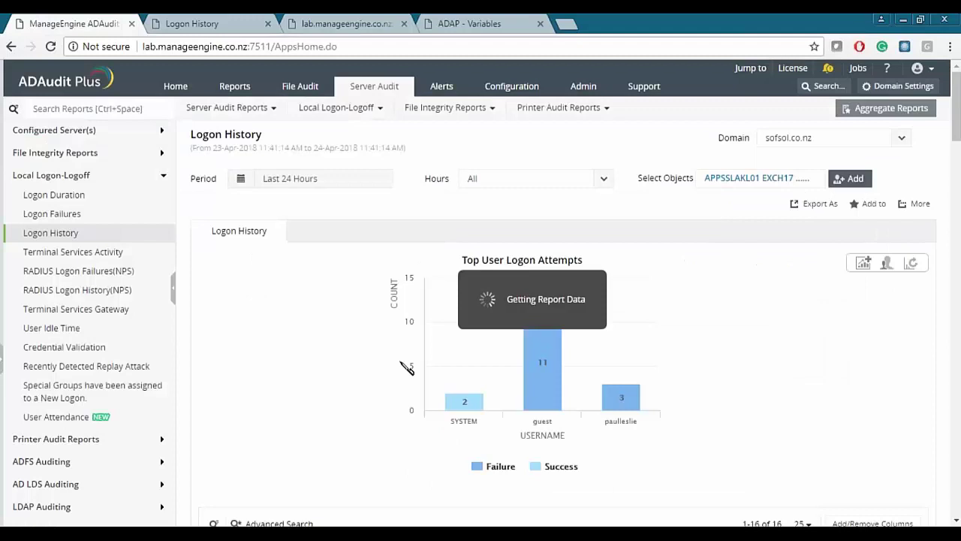
scroll(300, 320, "down", 3)
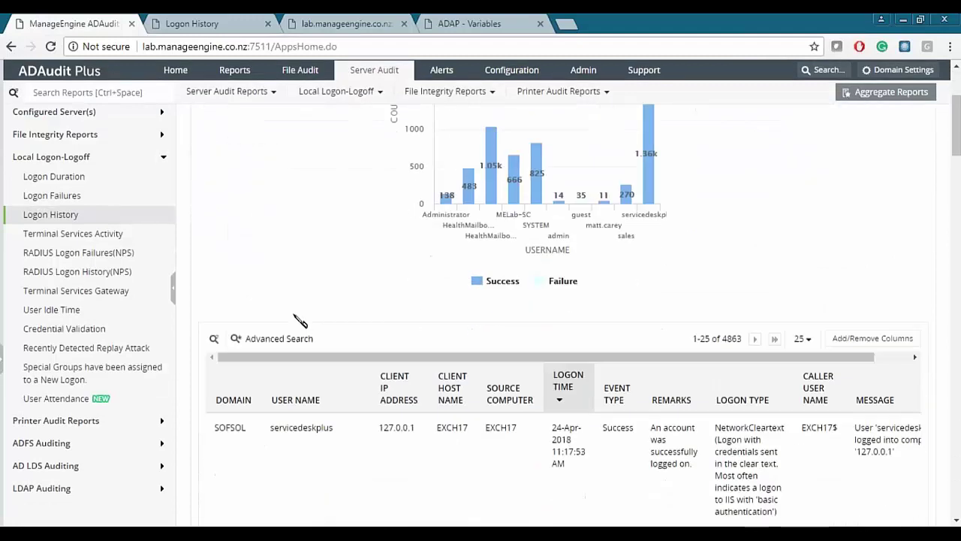
- Examine the Logon History report's top user logon attempts chart and the detail columns of its individual logon entries
scroll(299, 320, "down", 2)
scroll(409, 321, "up", 3)
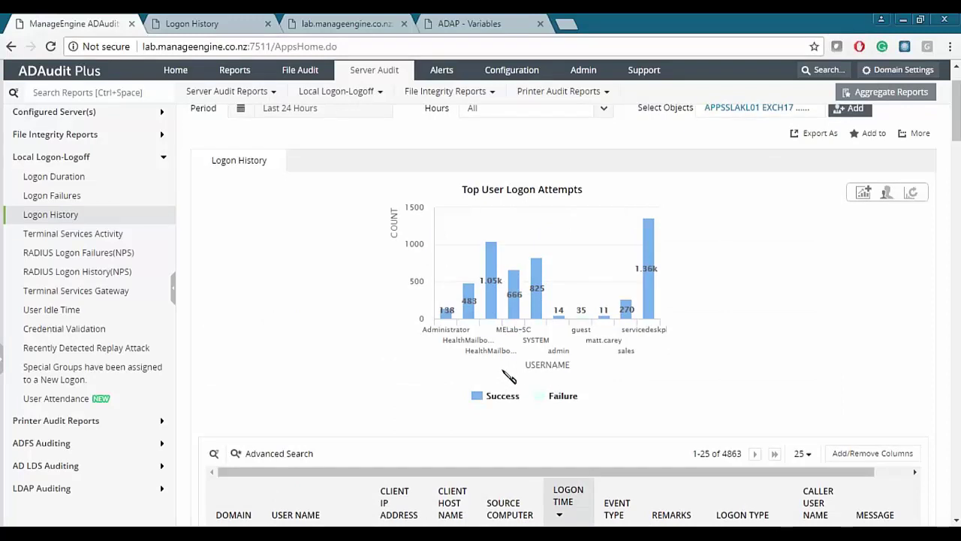
scroll(375, 311, "down", 1)
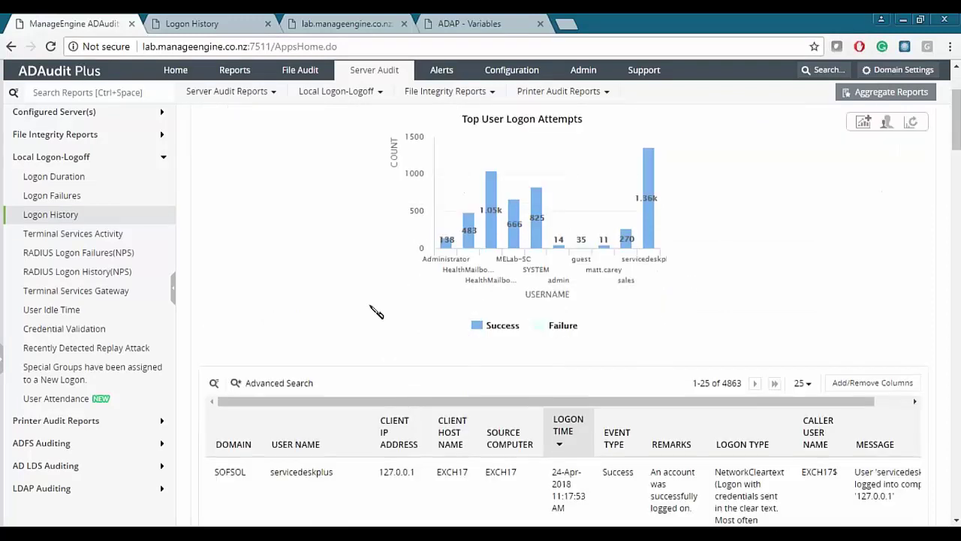
scroll(284, 312, "down", 3)
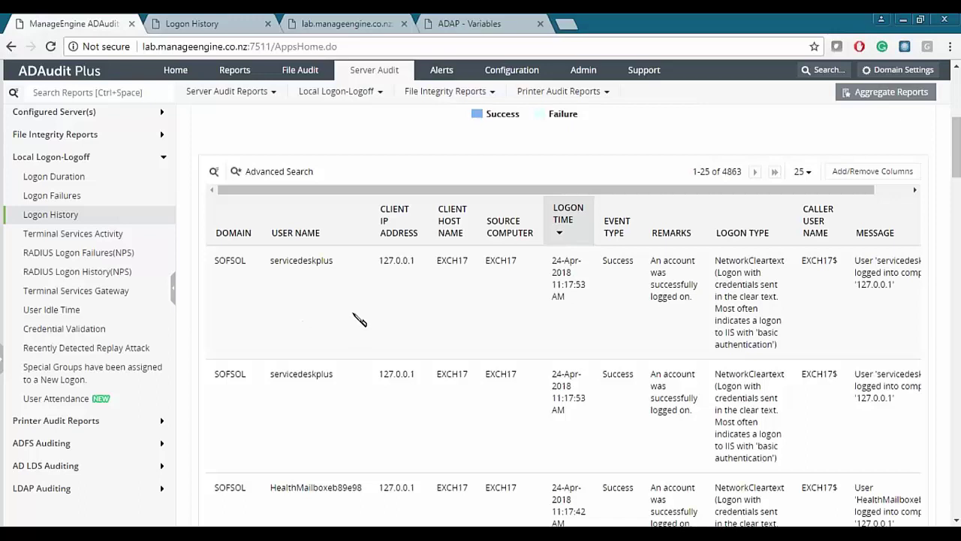
scroll(359, 320, "down", 1)
scroll(395, 337, "up", 2)
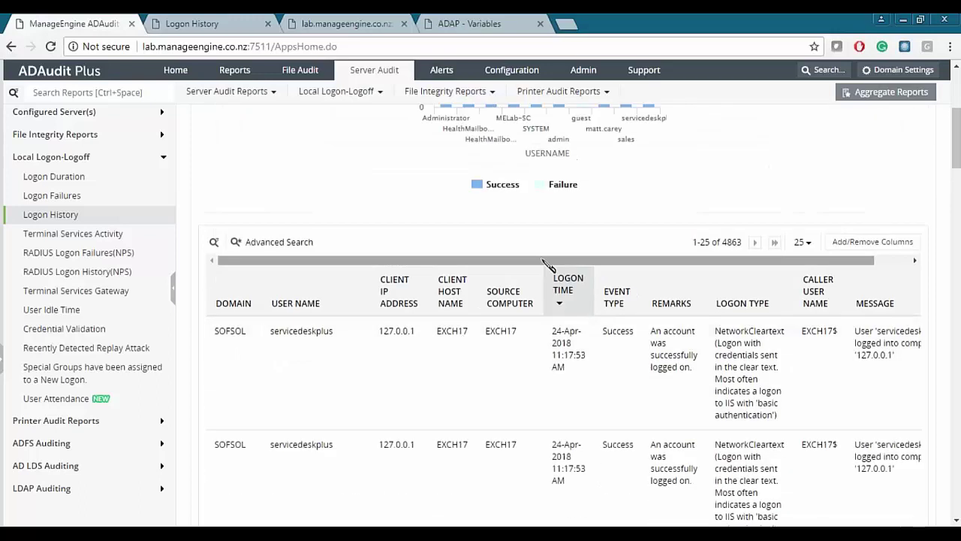
left_click_drag(578, 261, 550, 265)
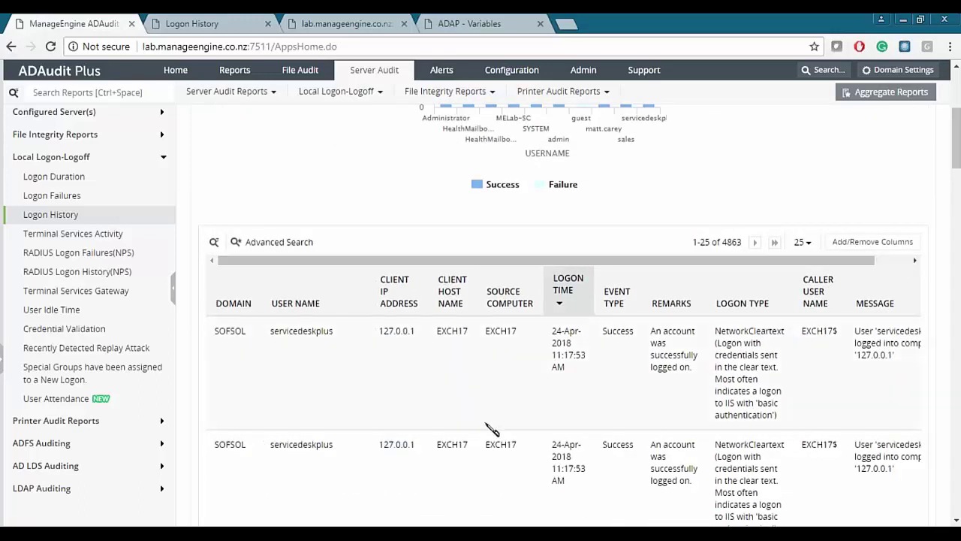
scroll(508, 424, "up", 1)
scroll(508, 424, "up", 4)
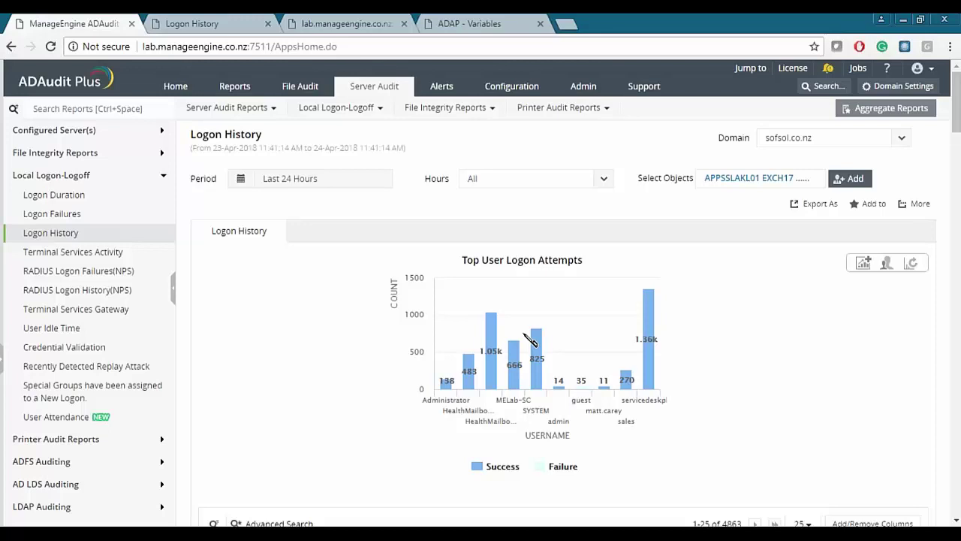
- Open the Process Tracking report under Server Audit Reports and select all member servers as its objects
left_click(98, 175)
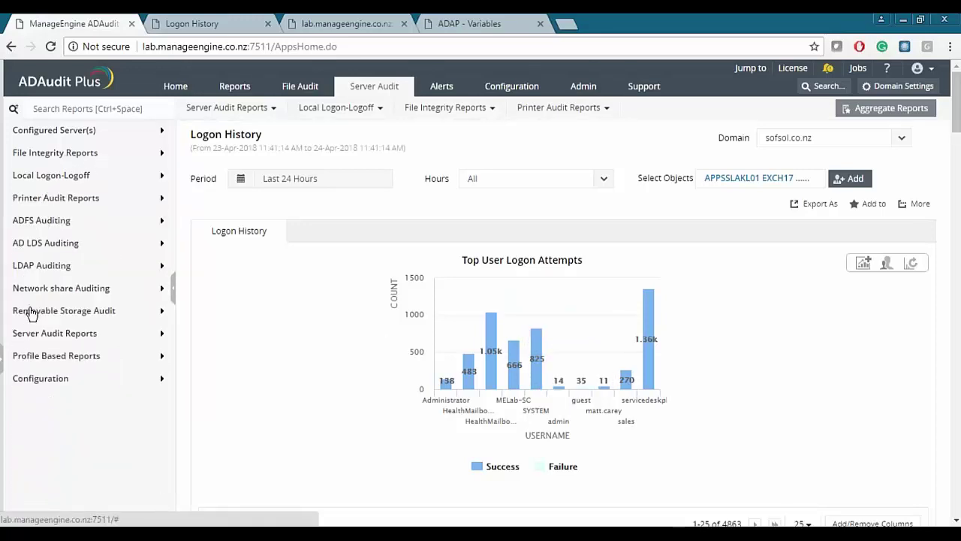
left_click(35, 335)
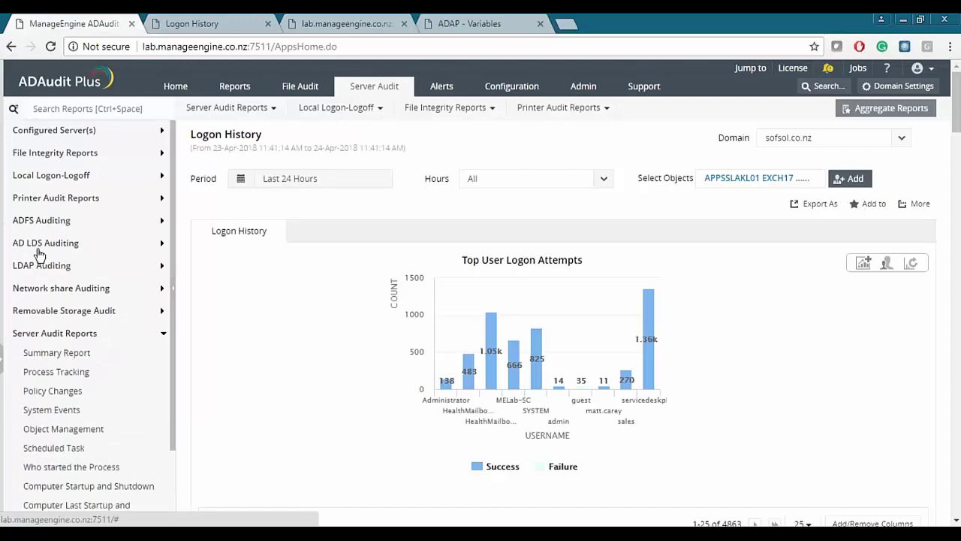
scroll(55, 217, "down", 1)
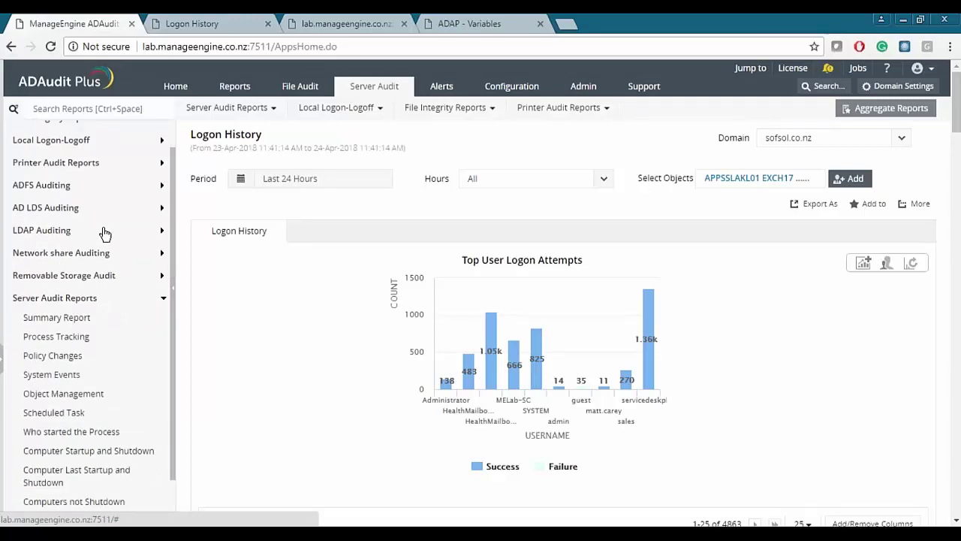
left_click(128, 342)
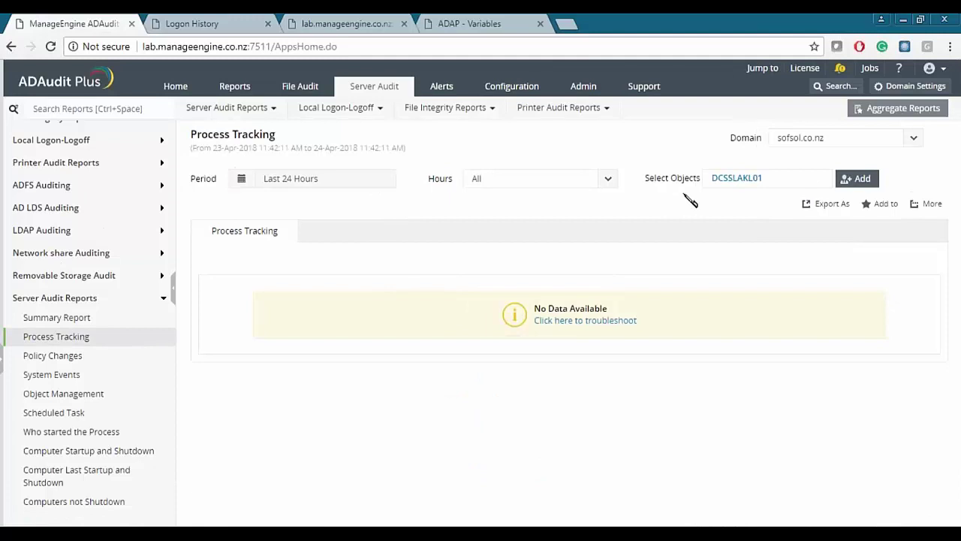
triple_click(656, 186)
left_click(858, 179)
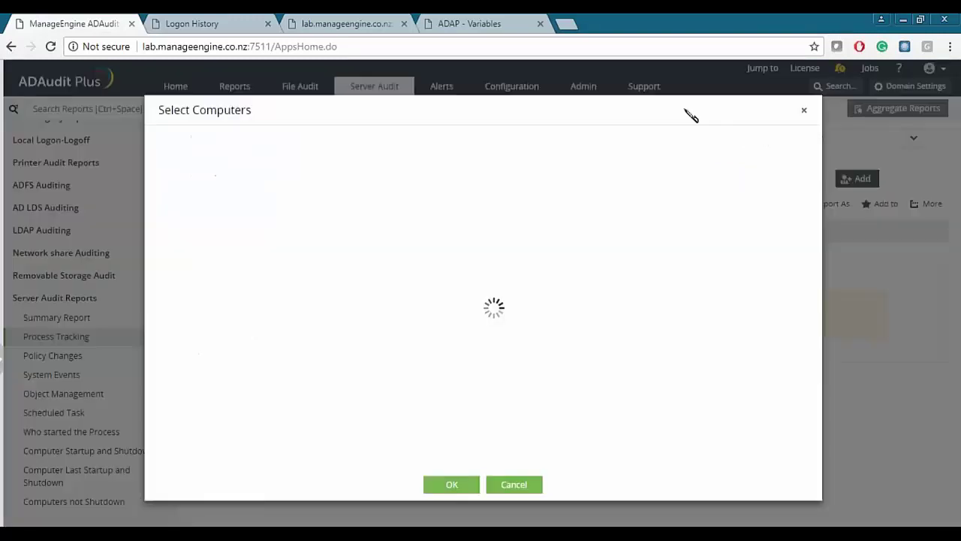
left_click(289, 148)
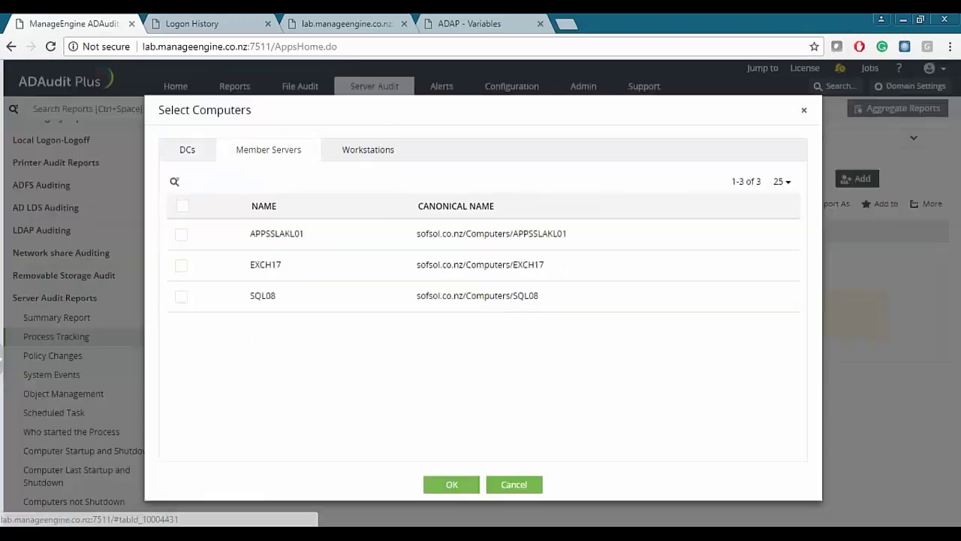
left_click(183, 205)
left_click(451, 484)
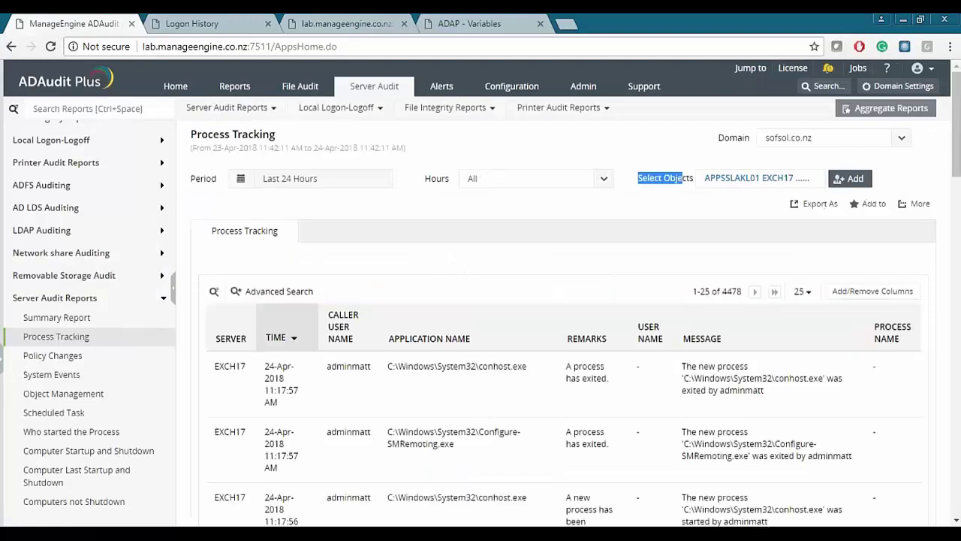
- Review the Process Tracking entries and the additional columns available for the report, keeping the current column selection
scroll(333, 317, "down", 2)
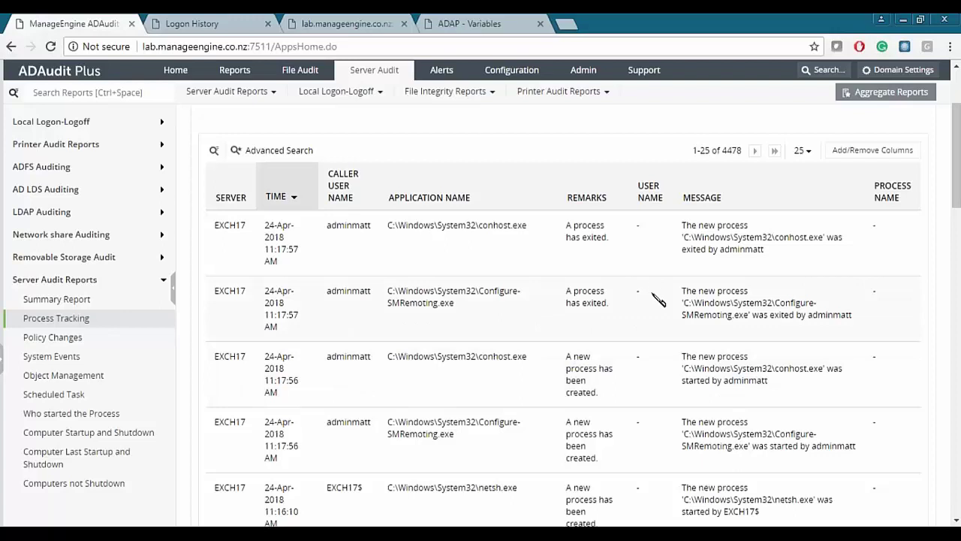
scroll(658, 292, "up", 1)
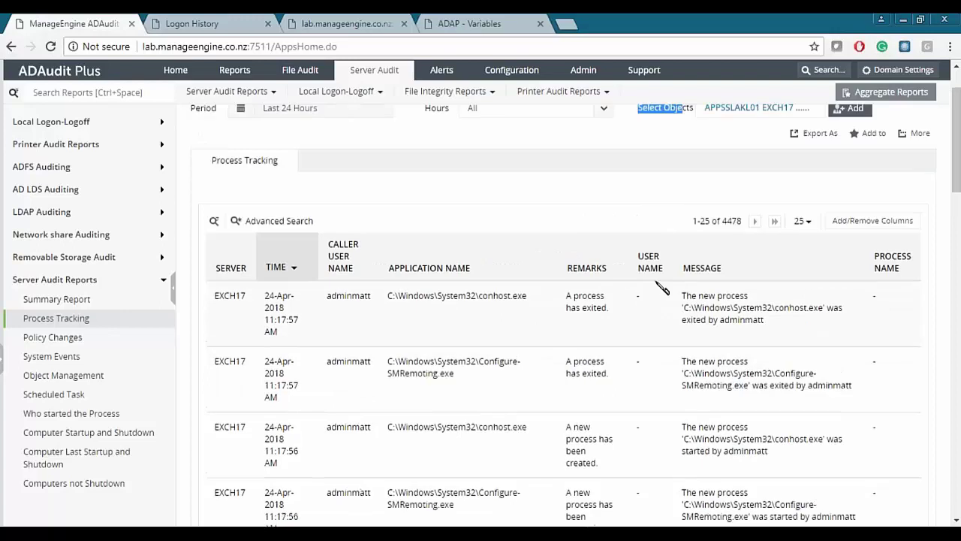
left_click(857, 224)
scroll(847, 323, "down", 5)
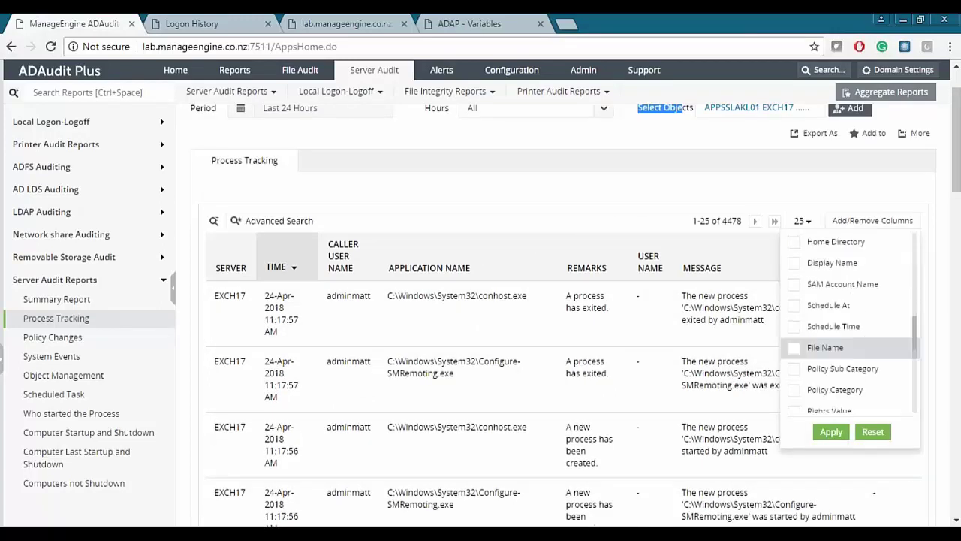
scroll(848, 345, "down", 2)
left_click(831, 431)
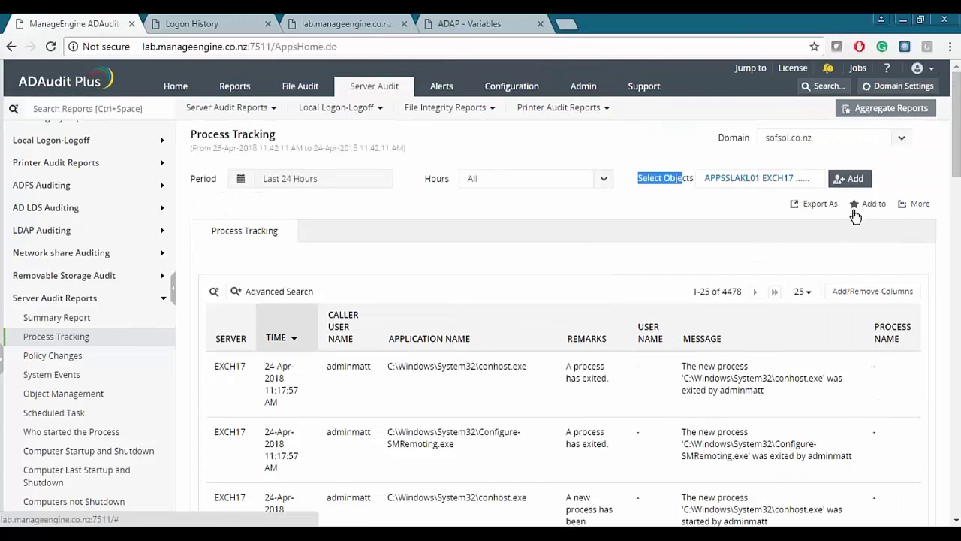
left_click(652, 215)
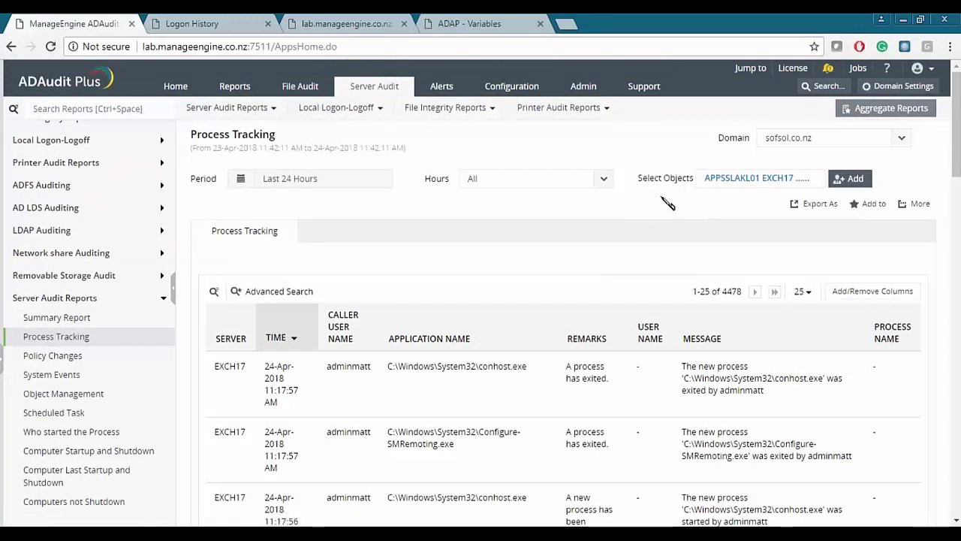
left_click_drag(629, 181, 691, 181)
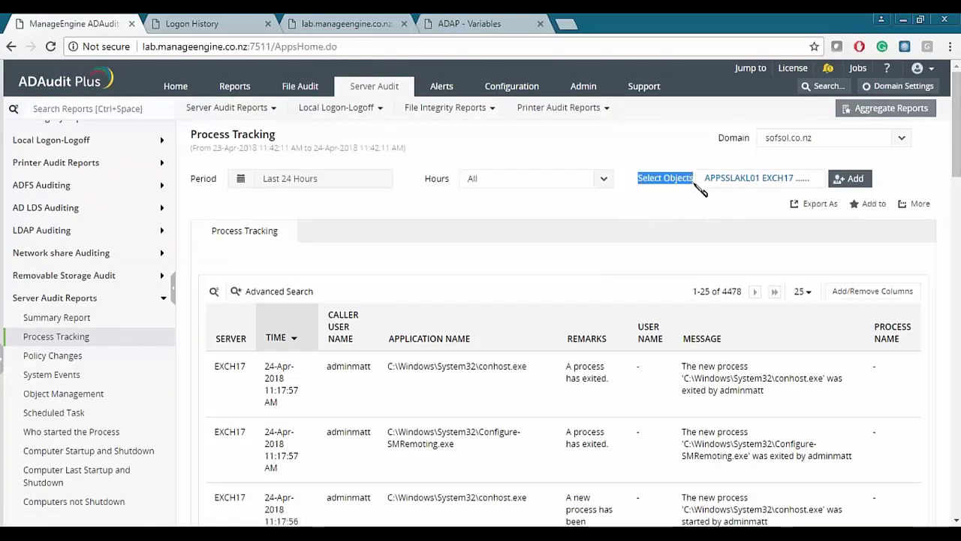
left_click(694, 195)
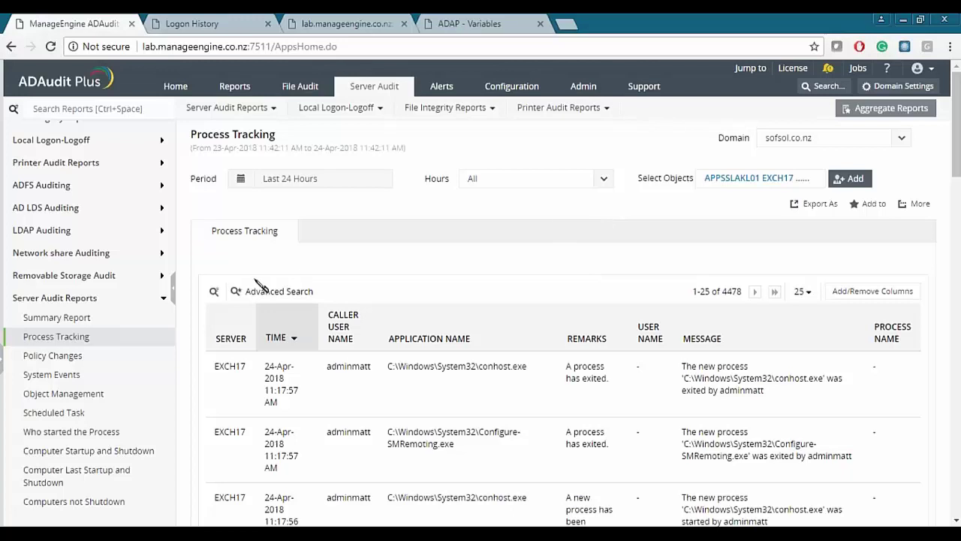
- Search the product for "log", look through the results, narrow them to reports, and close the search
scroll(88, 300, "up", 1)
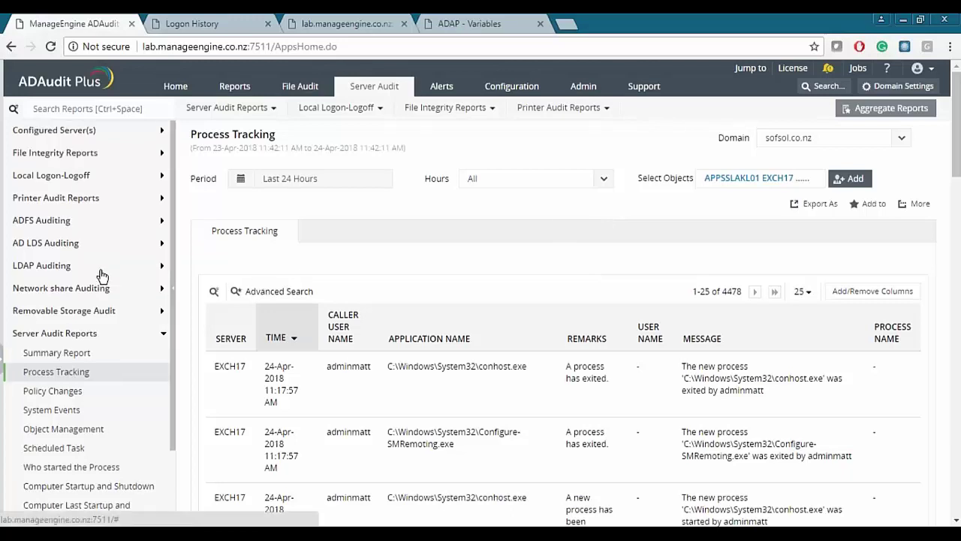
left_click(133, 108)
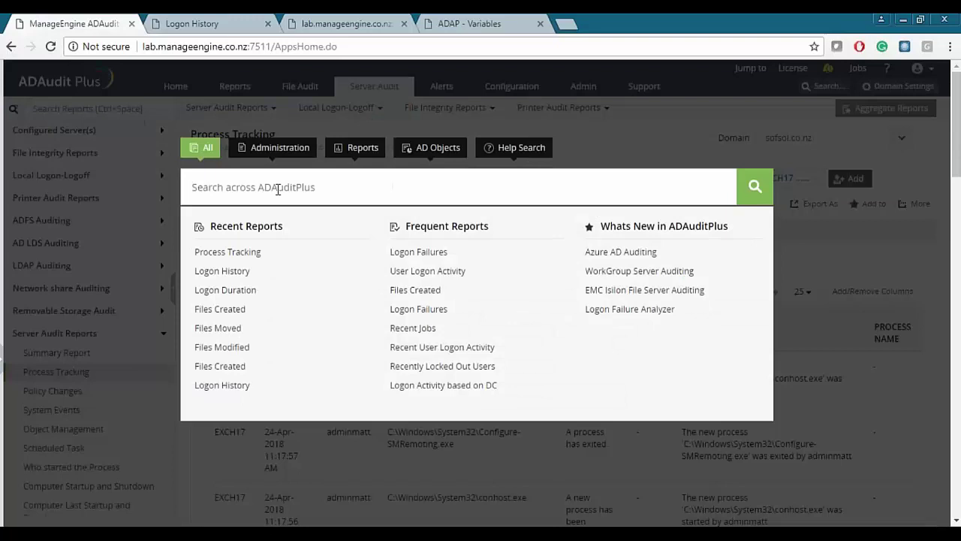
type("log")
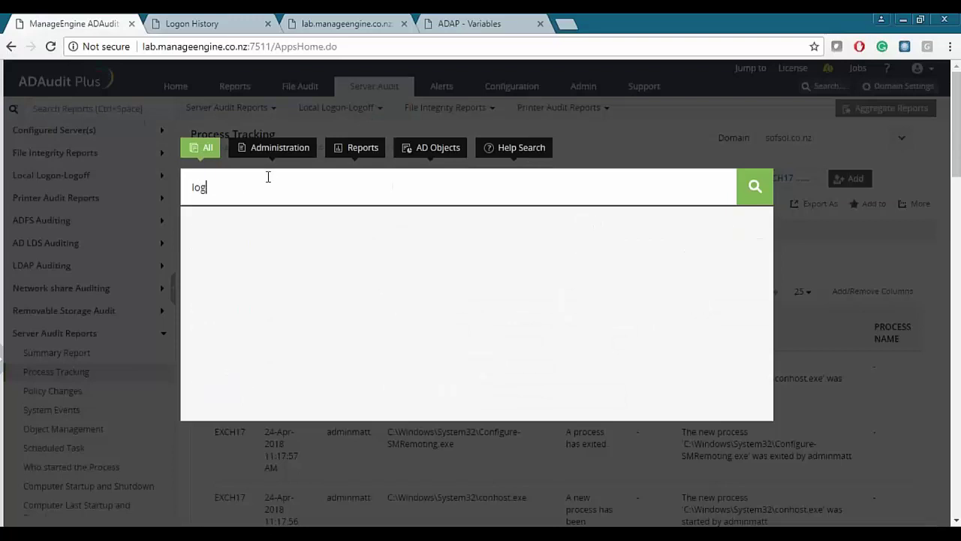
scroll(293, 270, "down", 3)
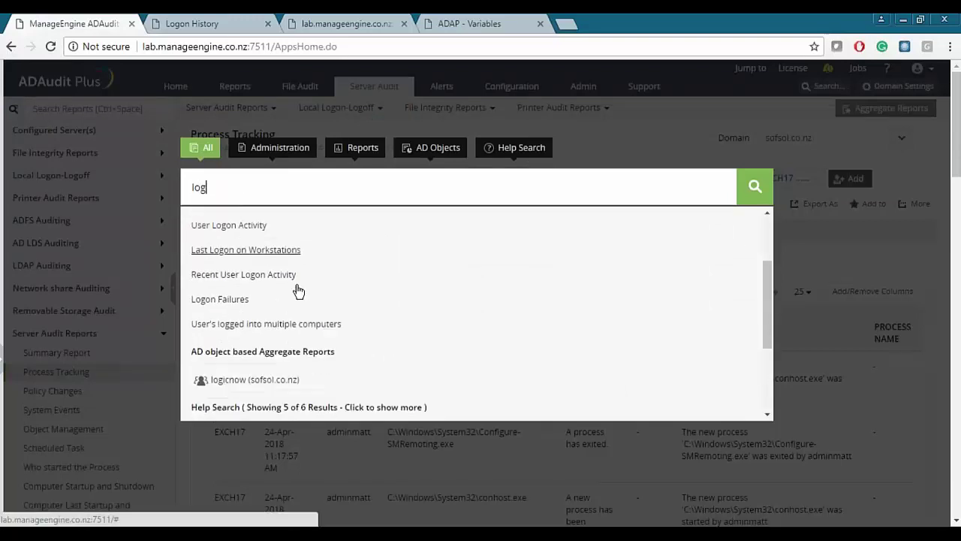
scroll(324, 319, "down", 3)
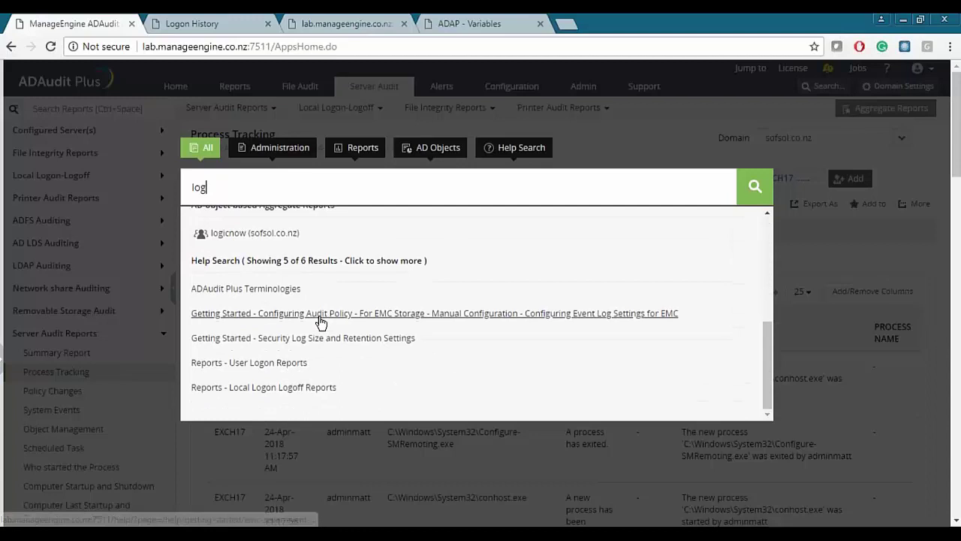
scroll(324, 319, "up", 6)
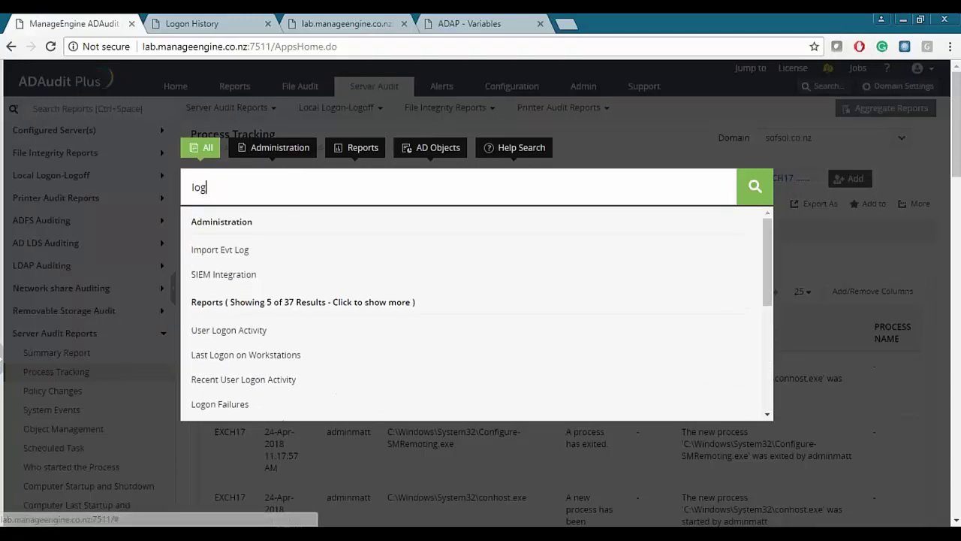
left_click(355, 156)
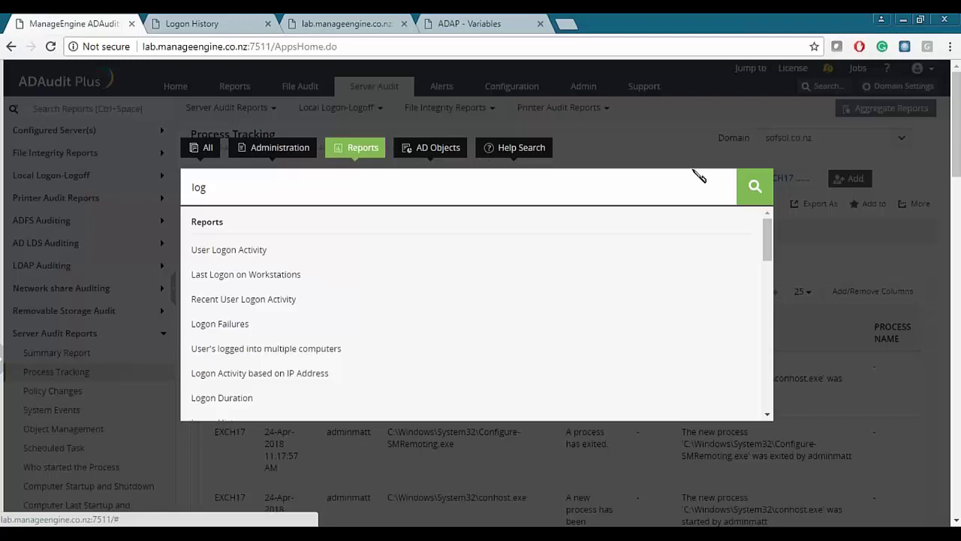
left_click(711, 142)
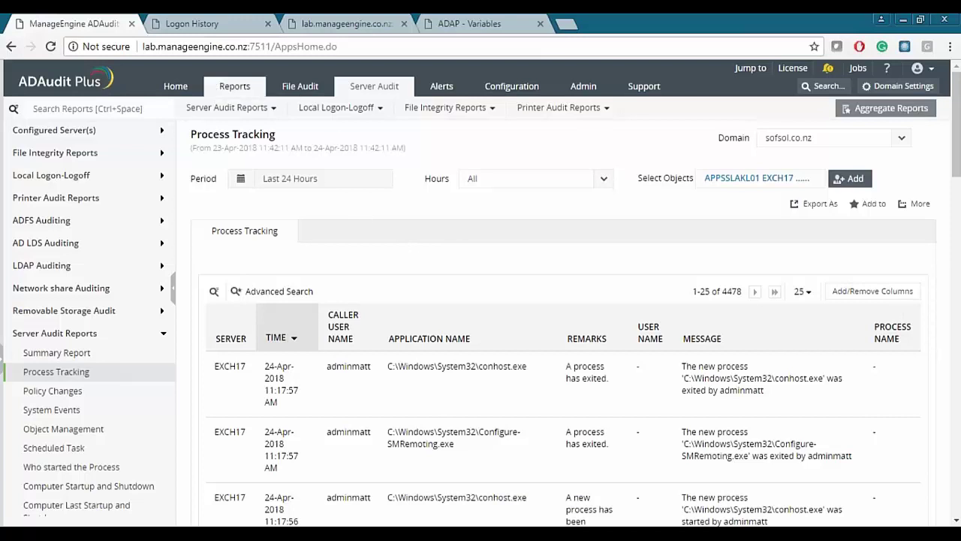
- Open the Home dashboard's graphical view
left_click(177, 87)
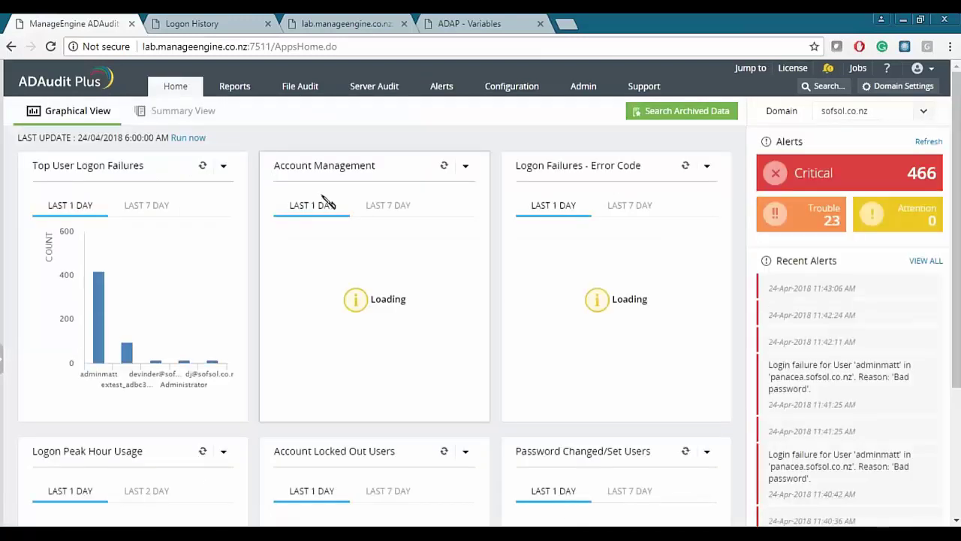